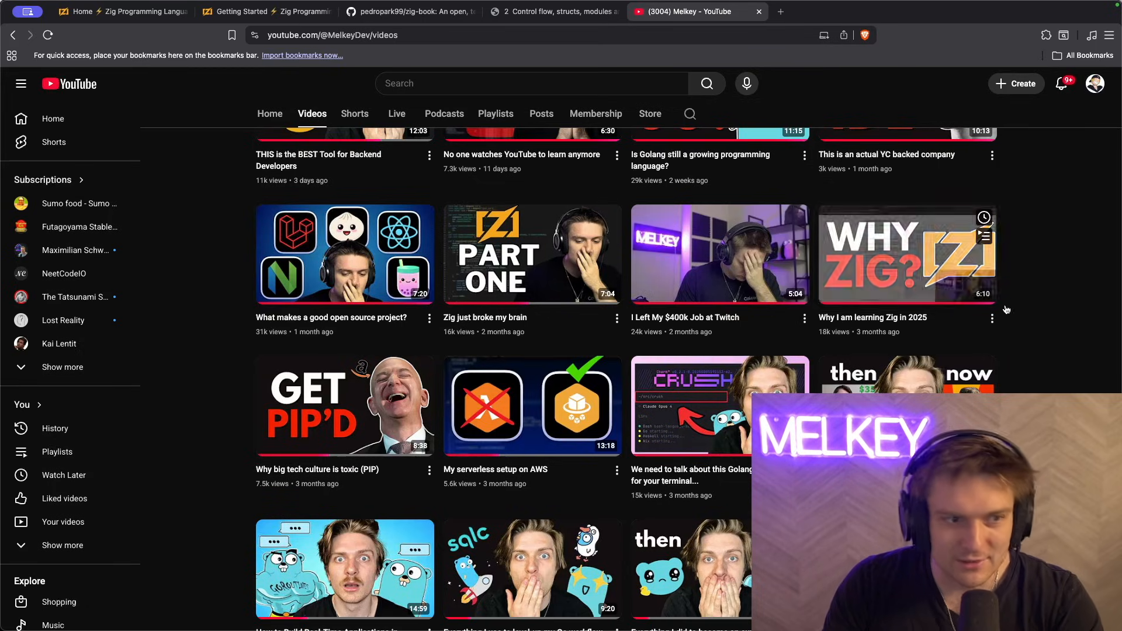
scroll(155, 239, up, 1)
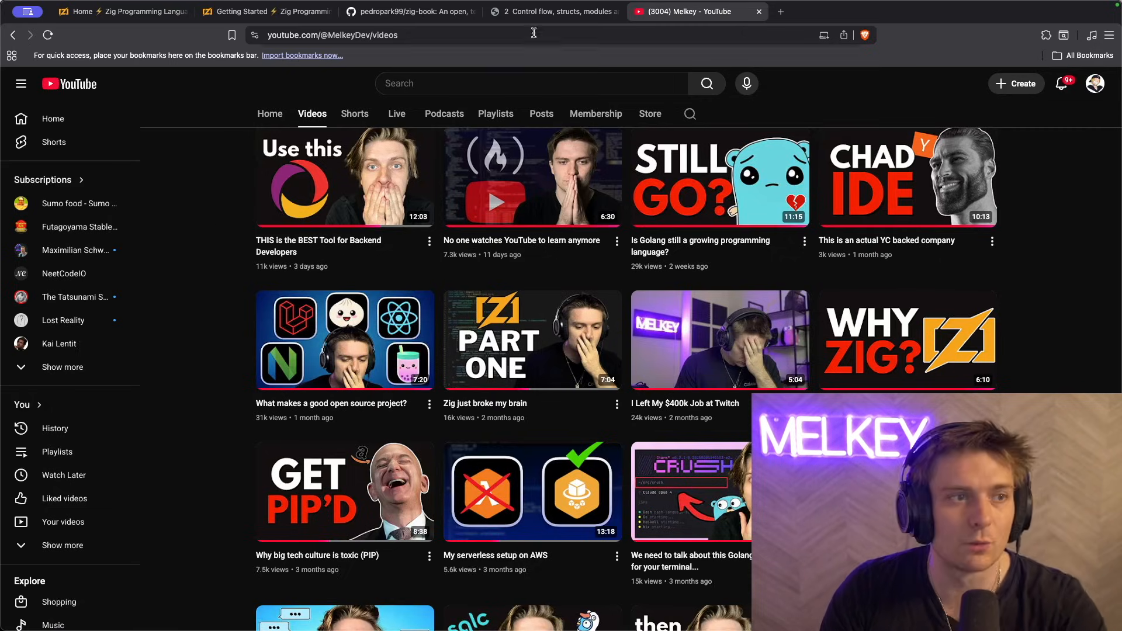
- Switch the browser to the pedropark99/zig-book GitHub repository page
click(410, 12)
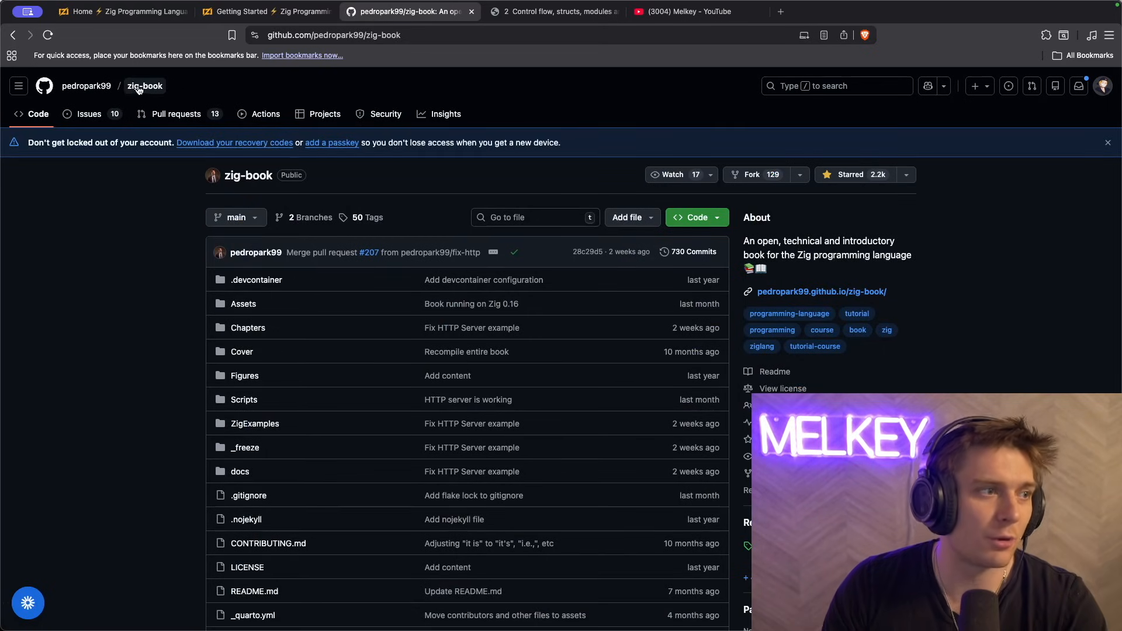
- Show the book's Chapter 2 control flow page, then bring the terminal forward
click(552, 11)
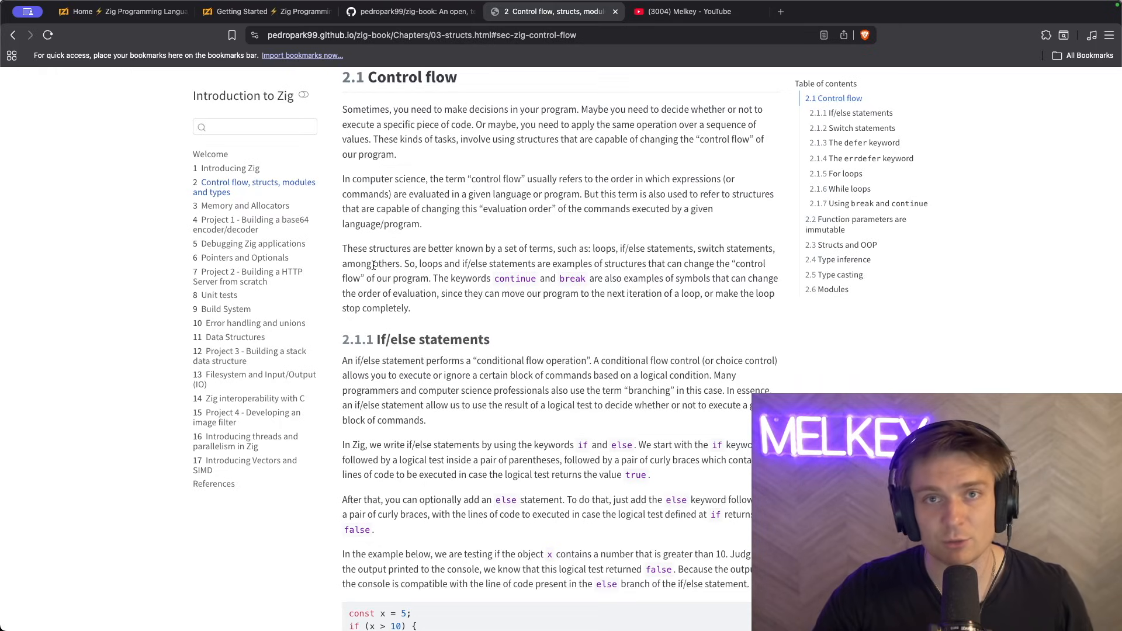
key(alt+Tab)
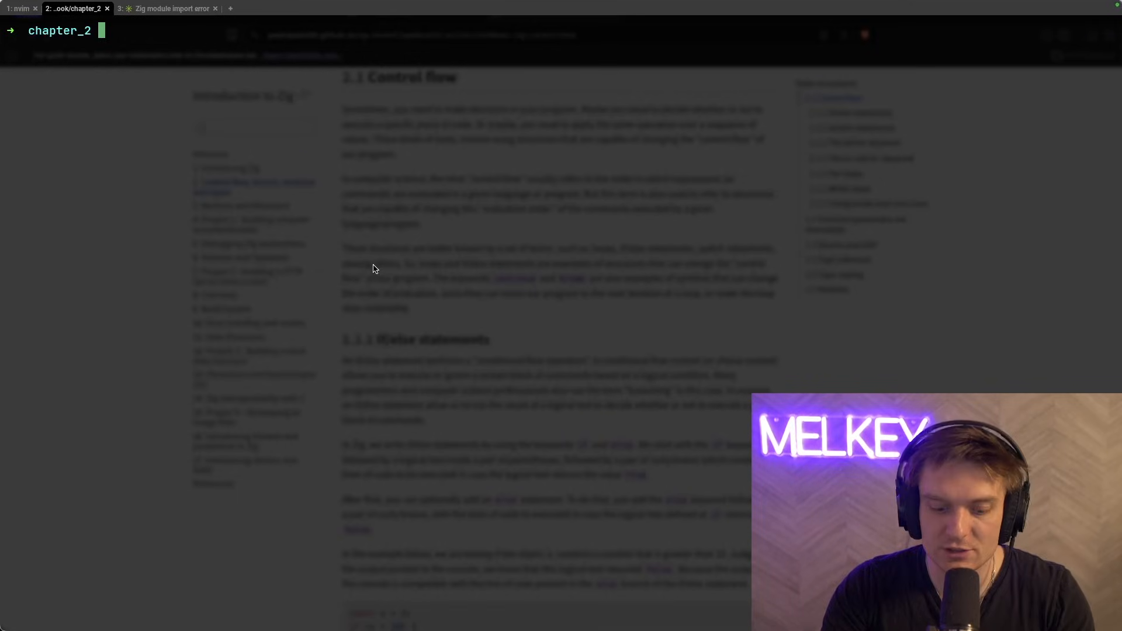
text(zig version)
- Confirm Zig 0.15.1, rerun `zig build run` from history, and go to the nvim window
key(Return)
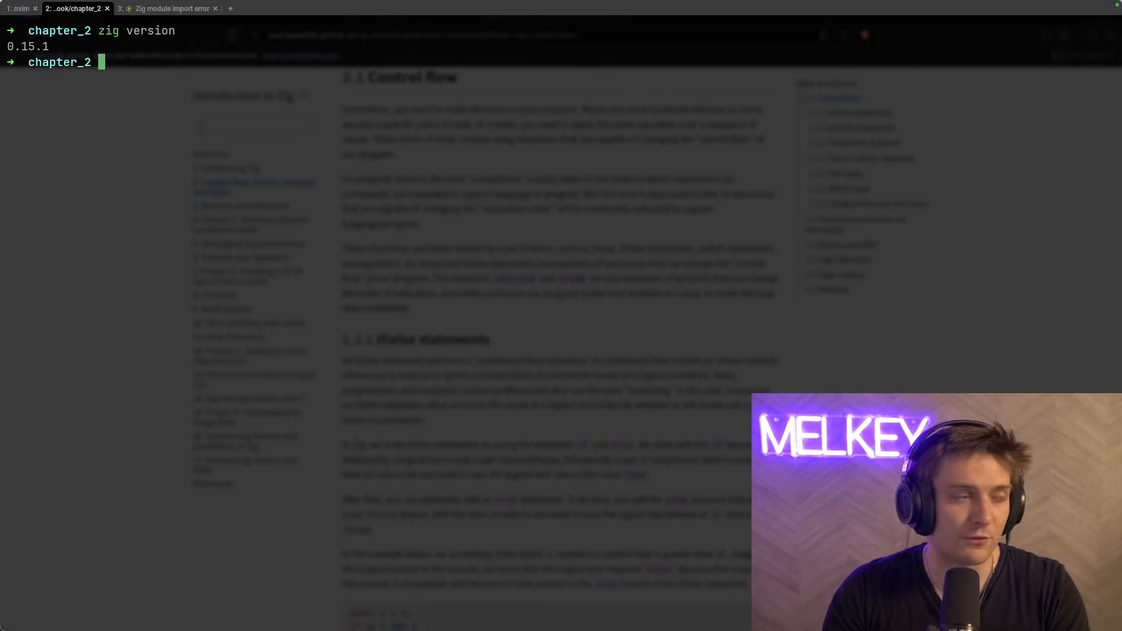
key(ctrl+r)
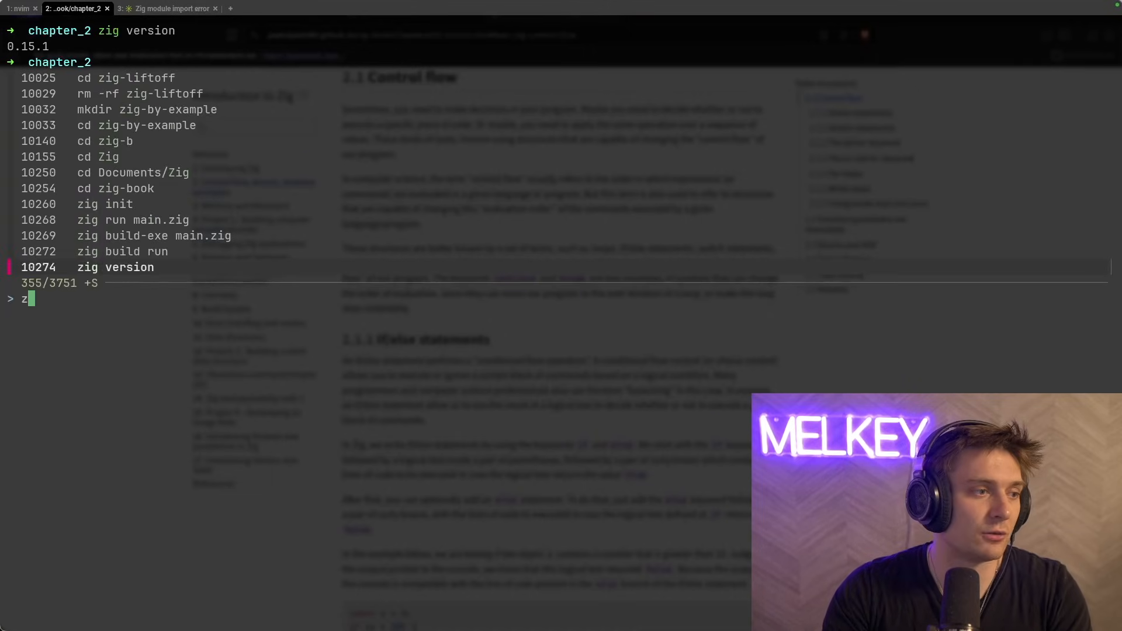
text(zig)
key(Return)
key(Return)
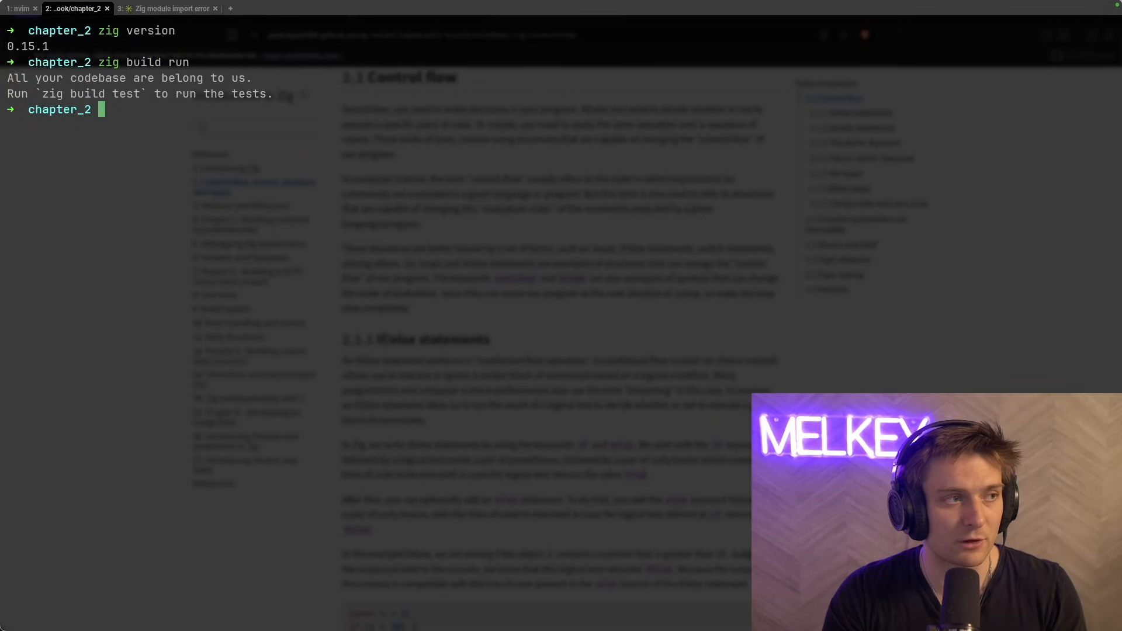
key(alt+1)
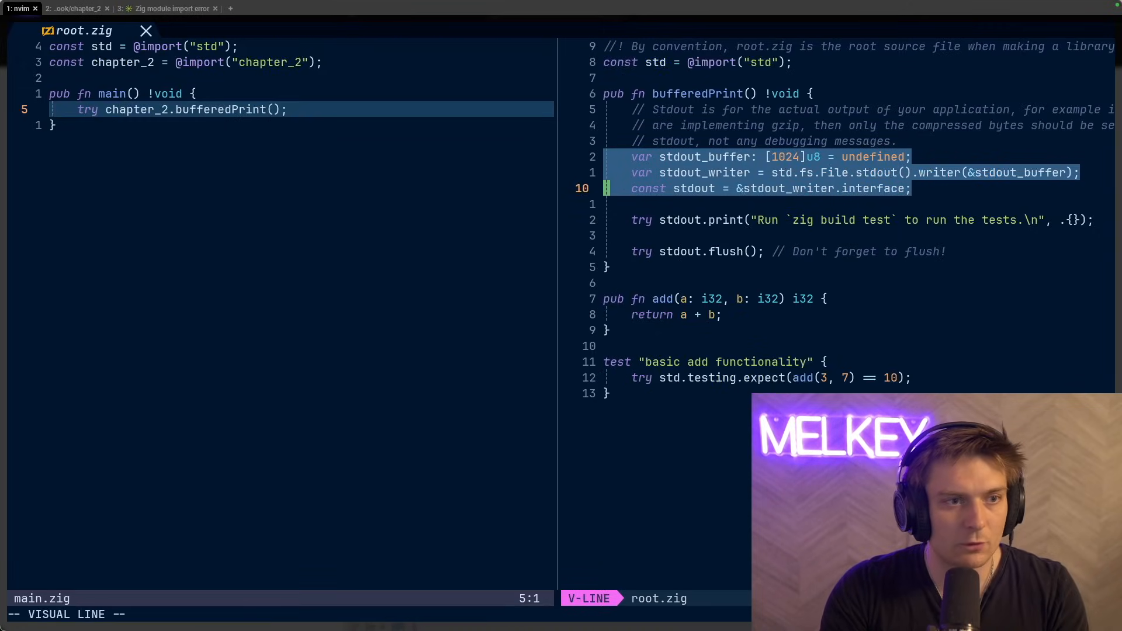
- Copy the stdout buffer and writer setup from root.zig into main.zig and drop the bufferedPrint call
key(y)
key(ctrl+w)
key(h)
key(k)
key(k)
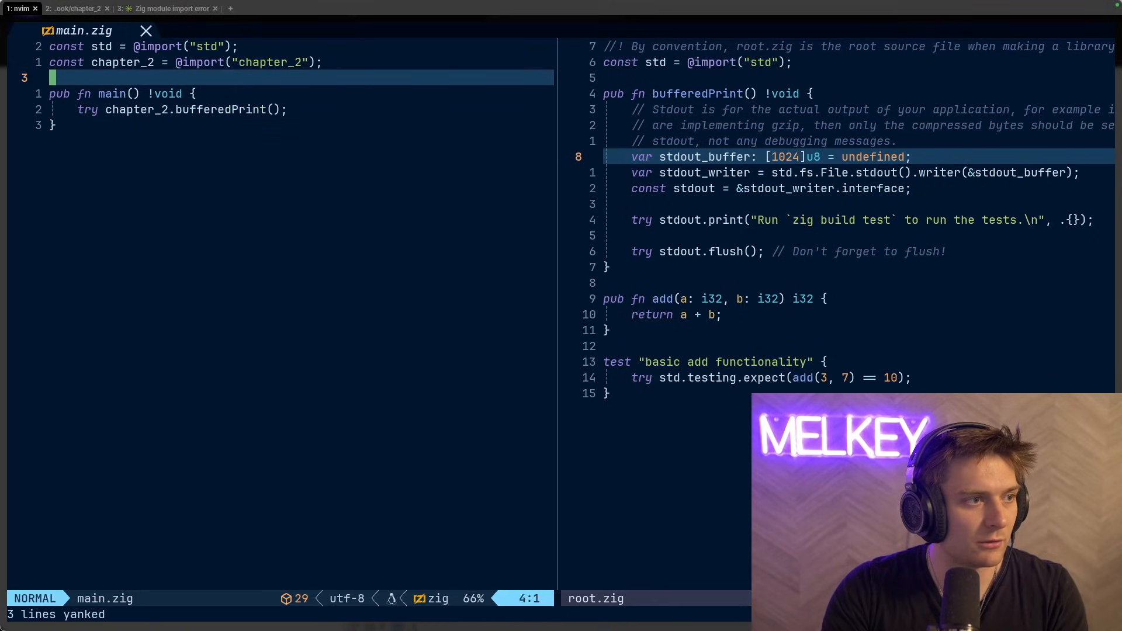
key(p)
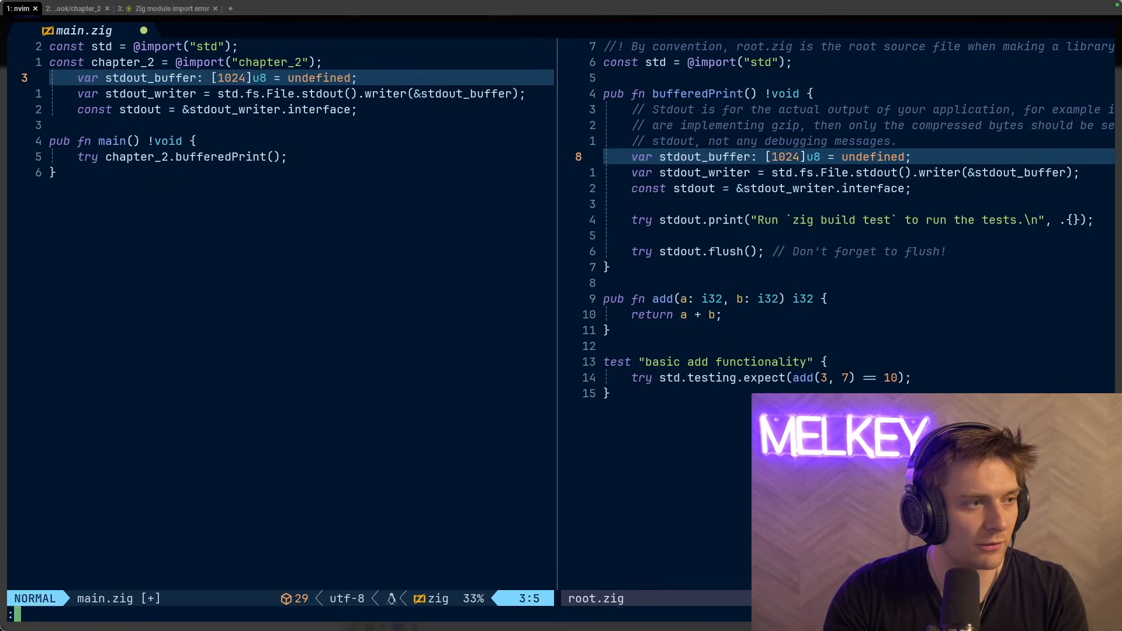
key(less)
key(less)
key(ctrl+s)
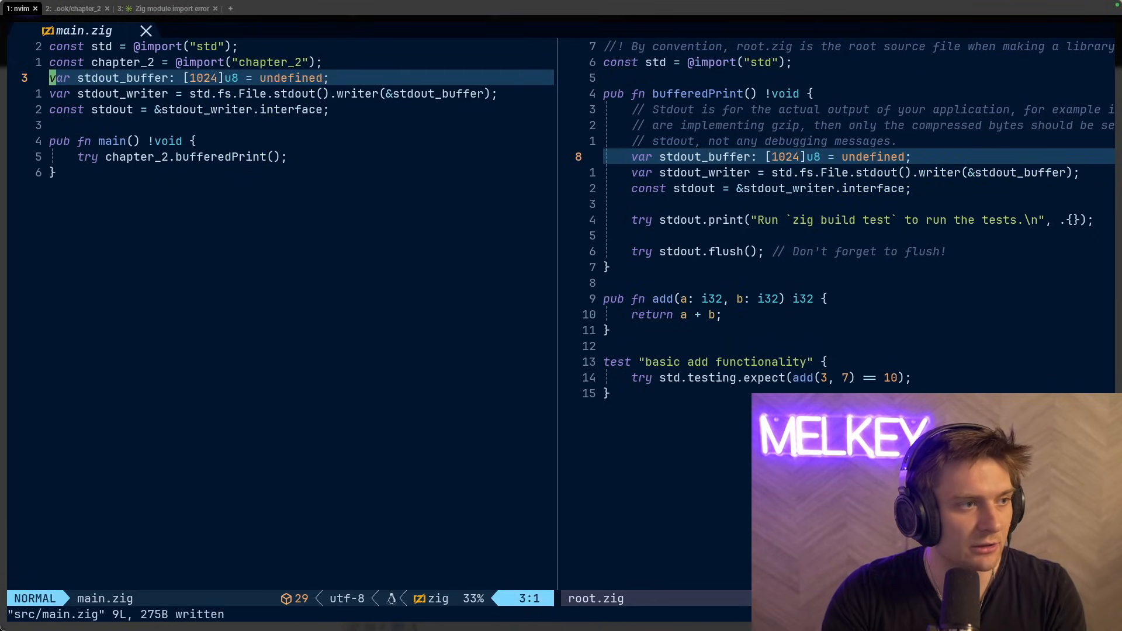
key(j)
key(j)
key(j)
key(j)
key(j)
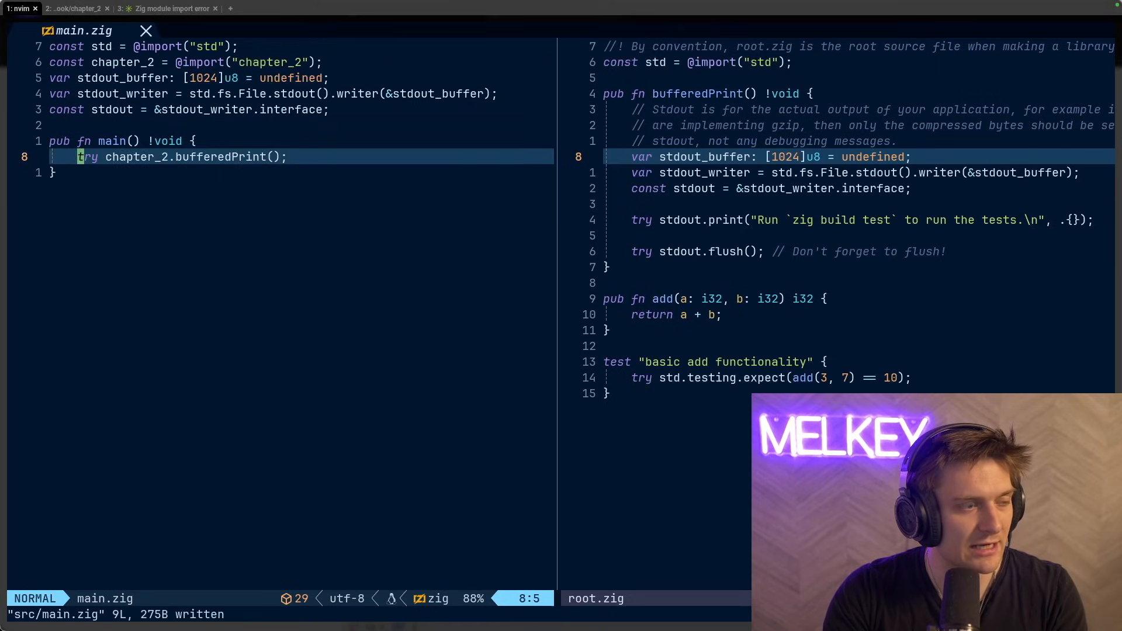
key(d)
key(d)
- Copy the print and flush lines from root.zig into main and save main.zig
key(ctrl+w)
key(l)
key(j)
key(j)
key(j)
key(k)
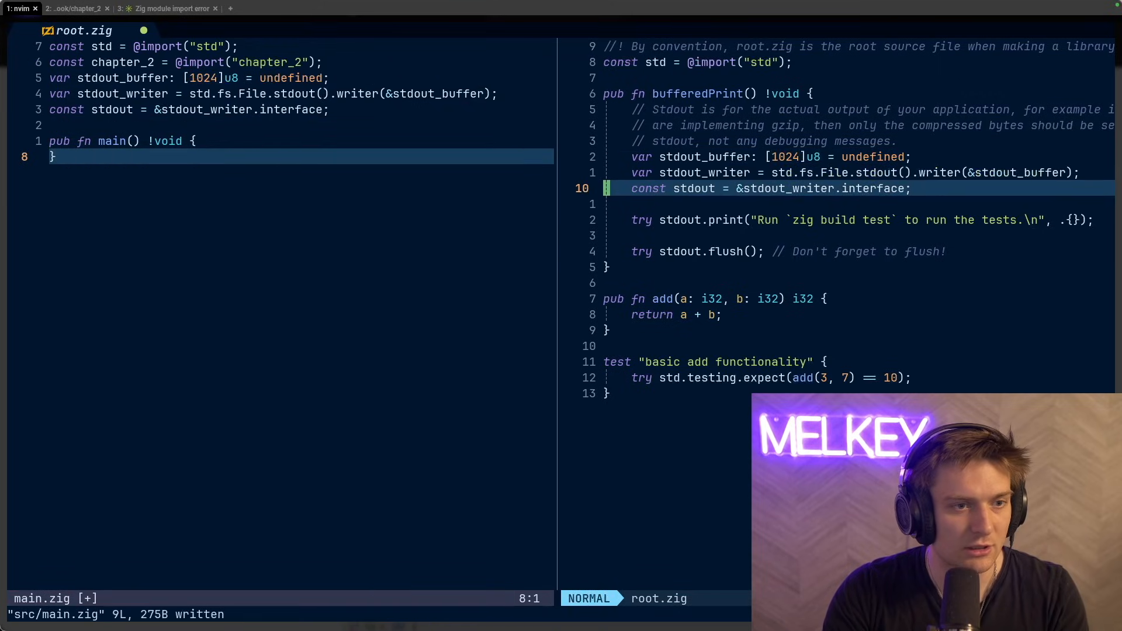
key(j)
key(j)
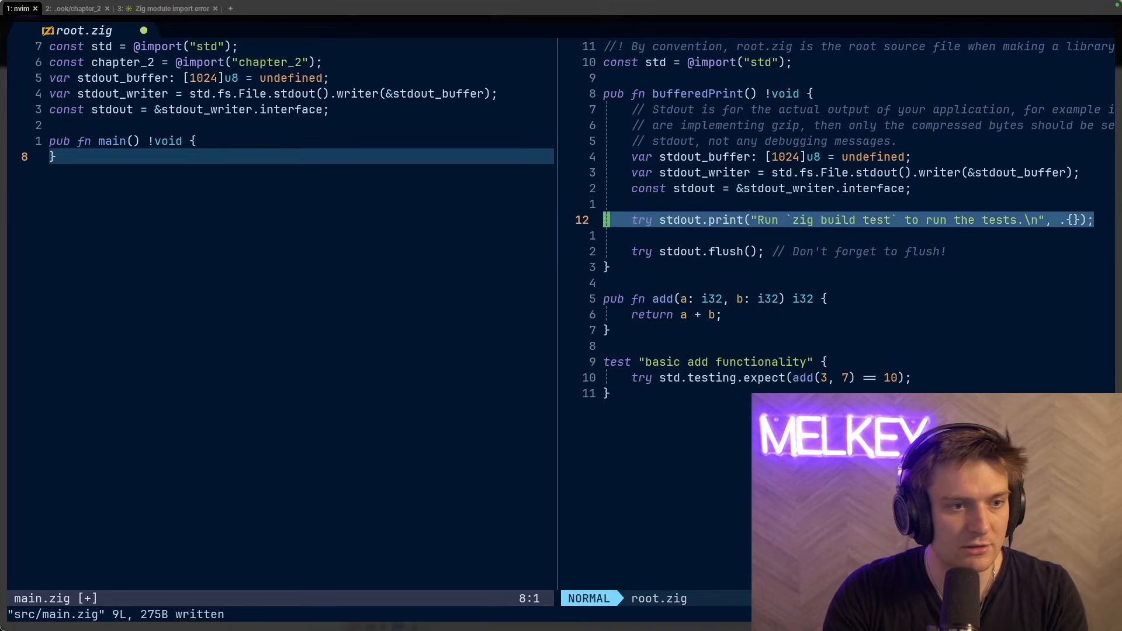
key(shift+v)
key(j)
key(j)
key(y)
key(ctrl+w)
key(h)
key(k)
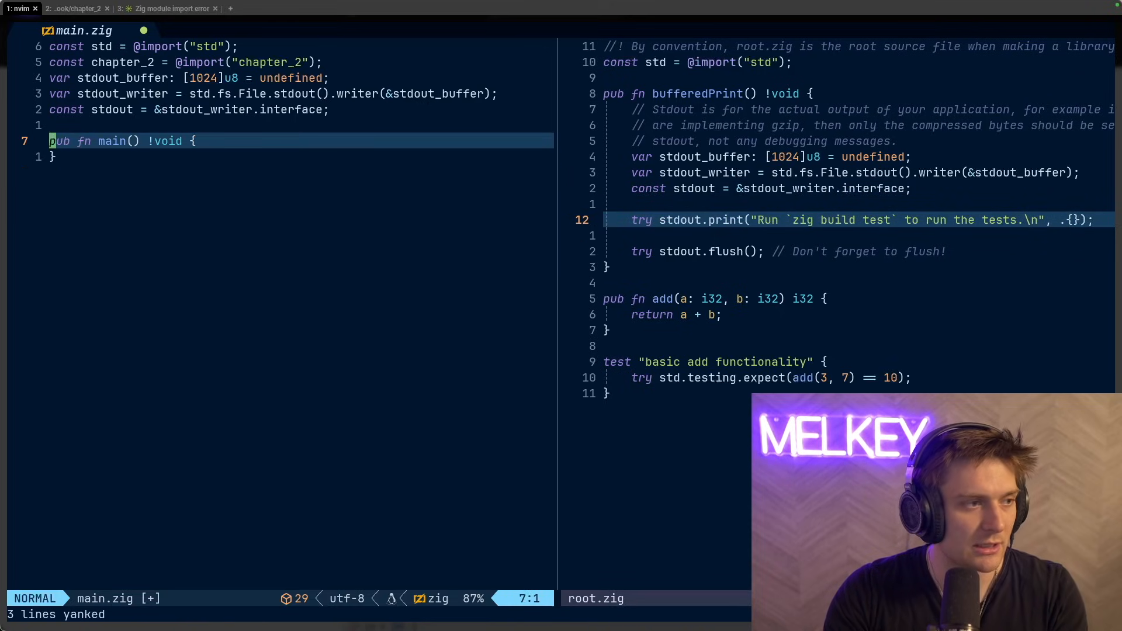
key(p)
key(:w)
key(Return)
key(j)
key(j)
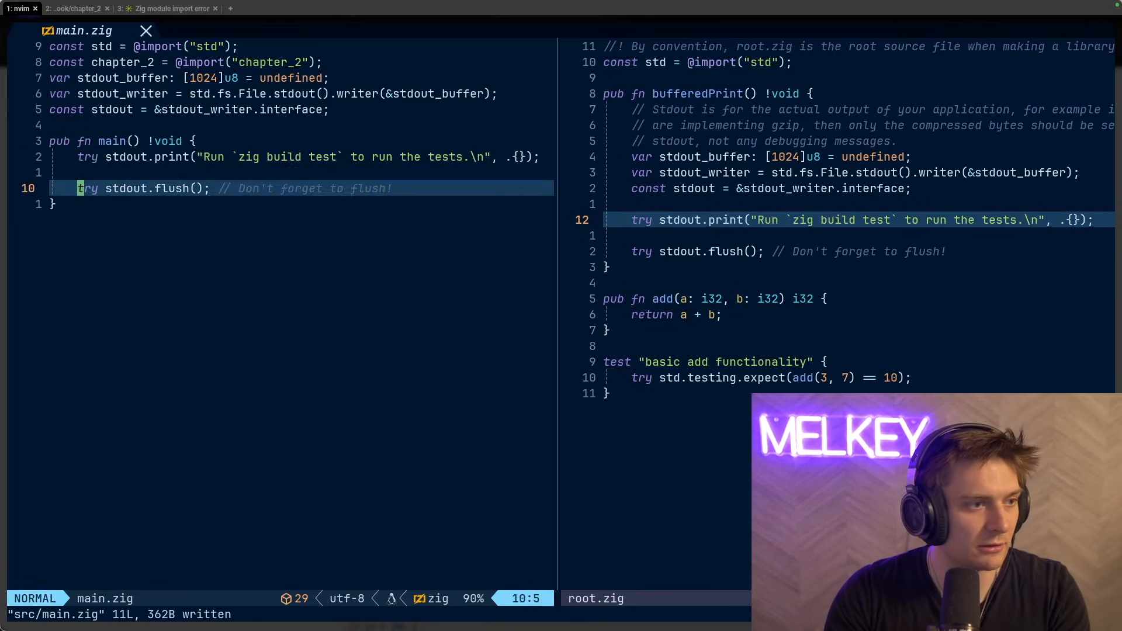
- Run zig build run, then close the root.zig split leaving only main.zig
key(alt+2)
text(zig build run)
key(Return)
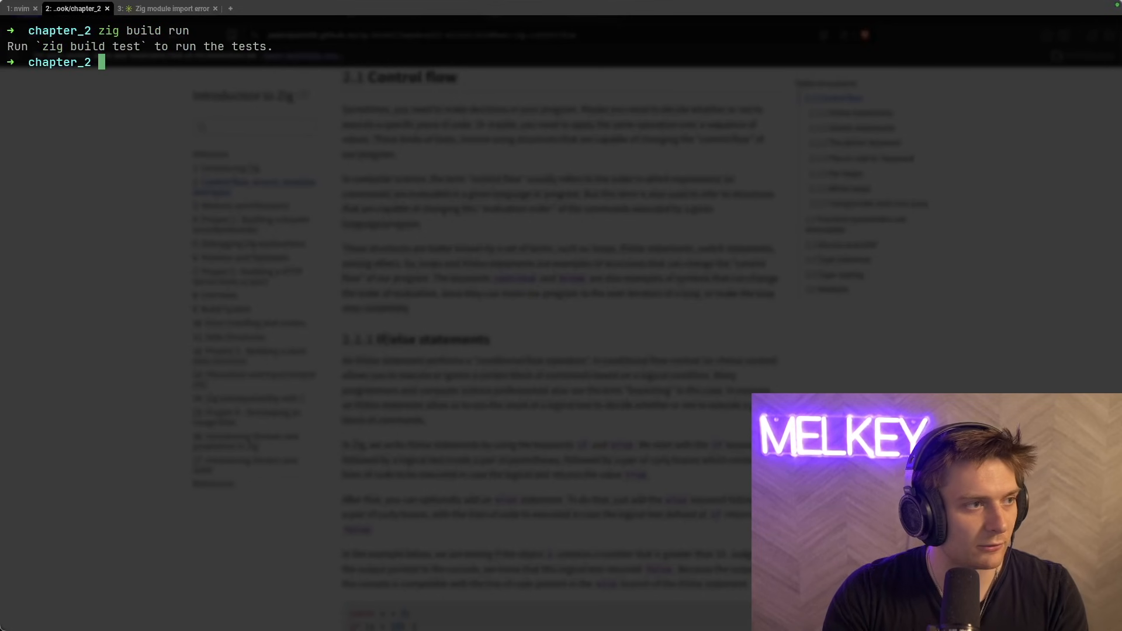
key(alt+1)
key(ctrl+h)
key(j)
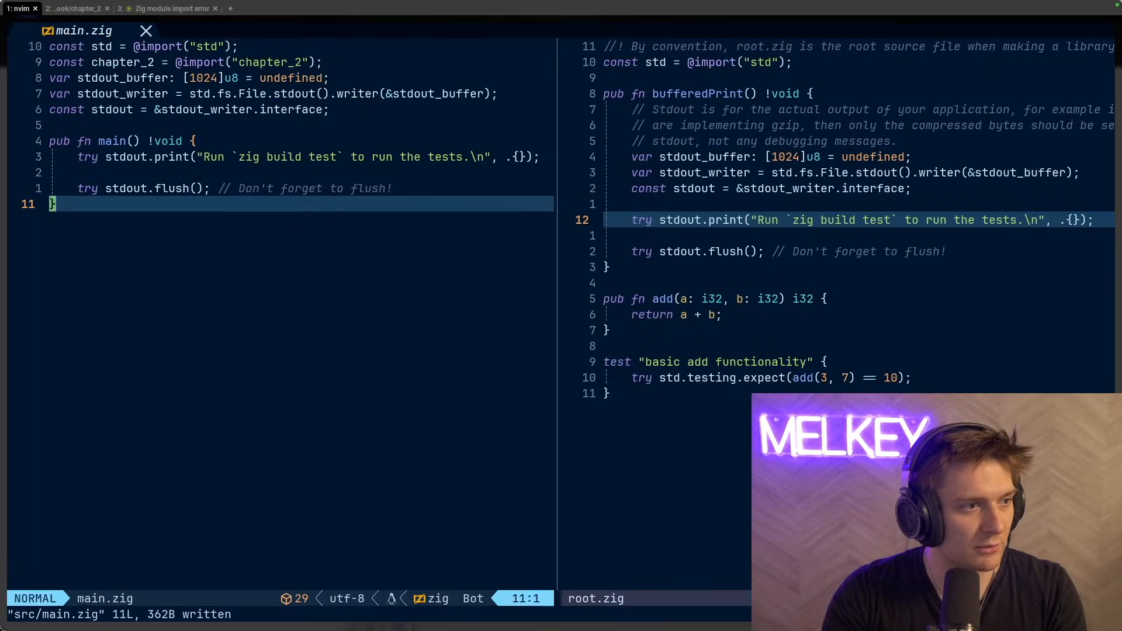
key(ctrl+l)
key(k)
key(k)
key(k)
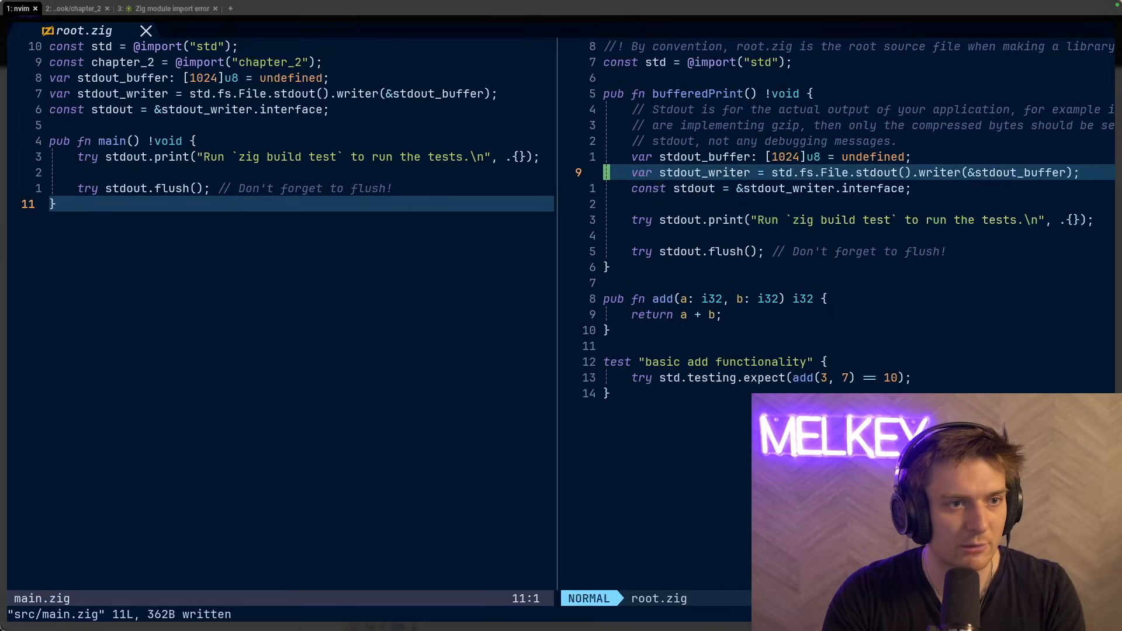
text(:q)
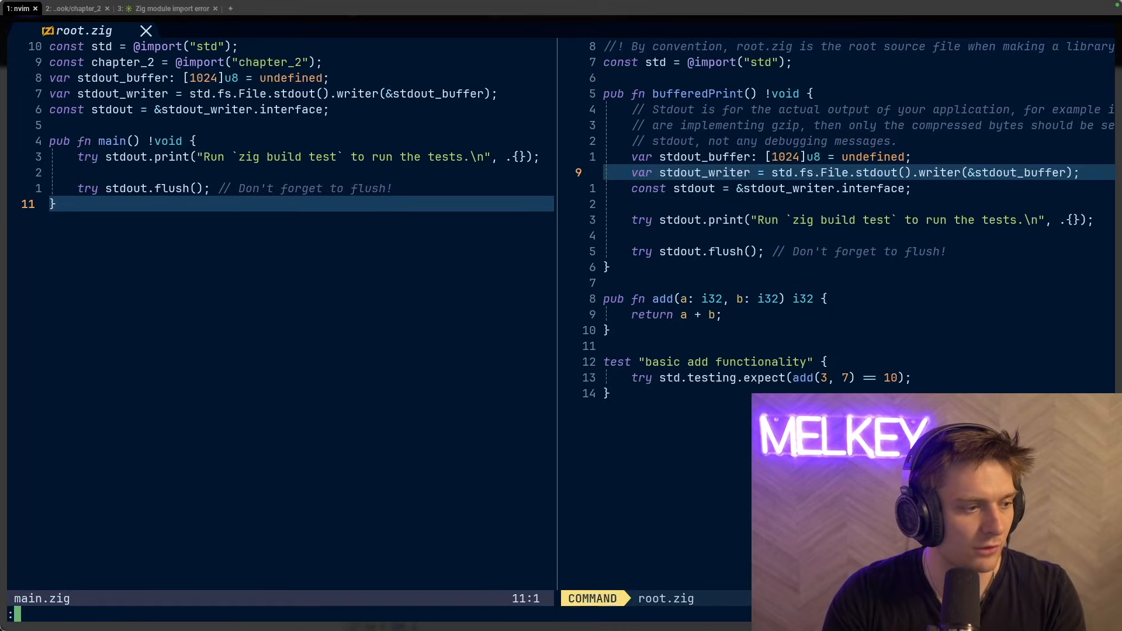
key(Return)
key(k)
key(k)
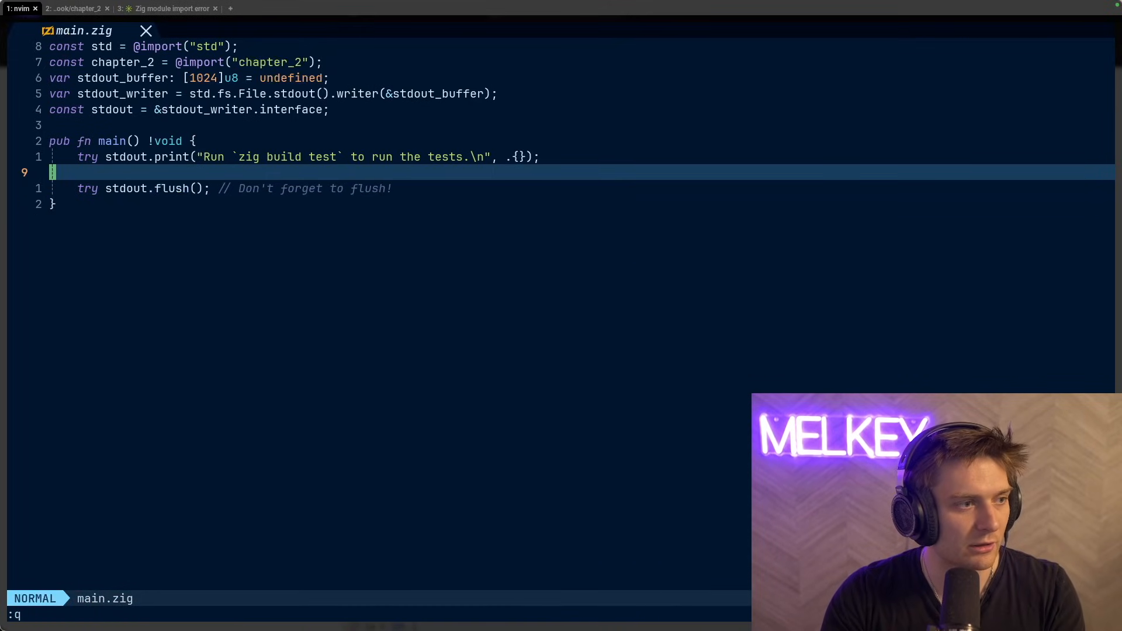
key(k)
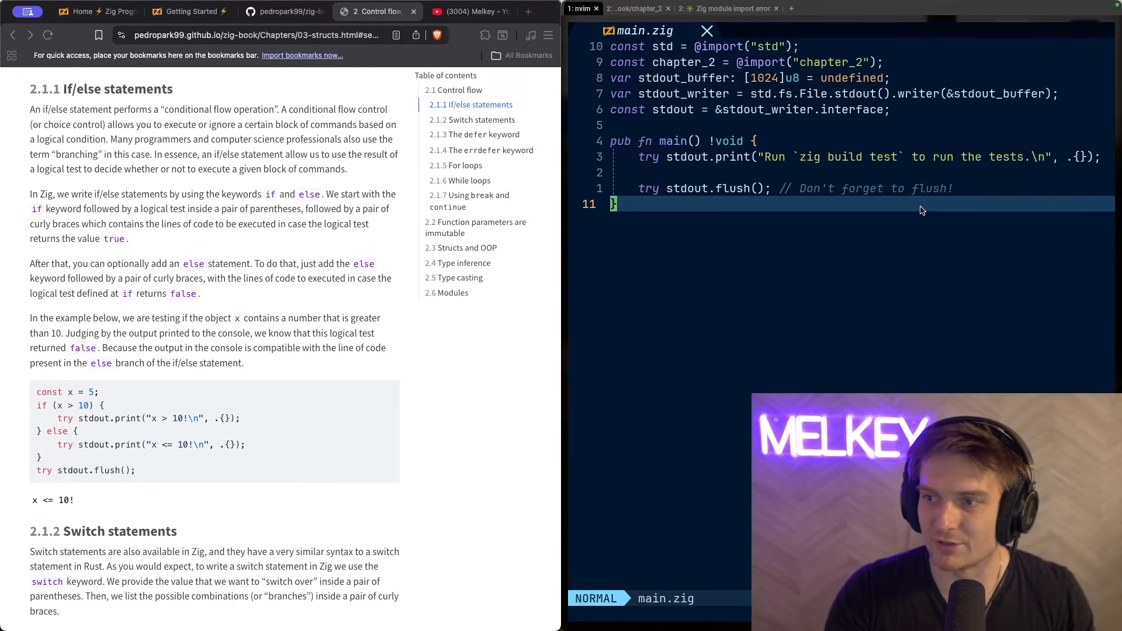
scroll(920, 208, down, 3)
scroll(898, 166, up, 3)
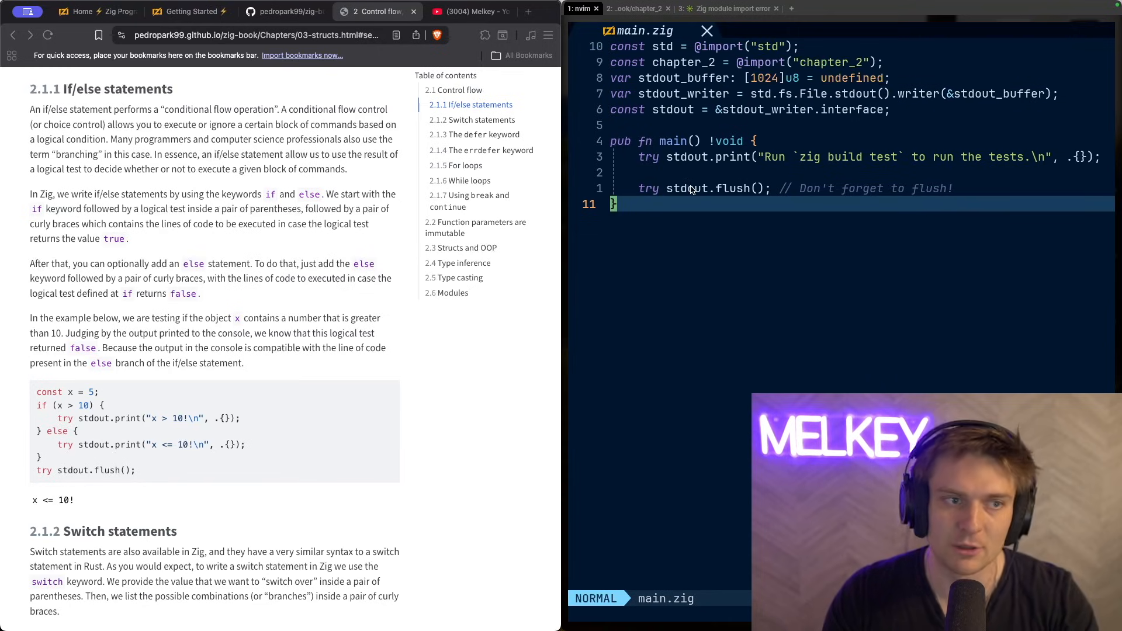
text(kf/D)
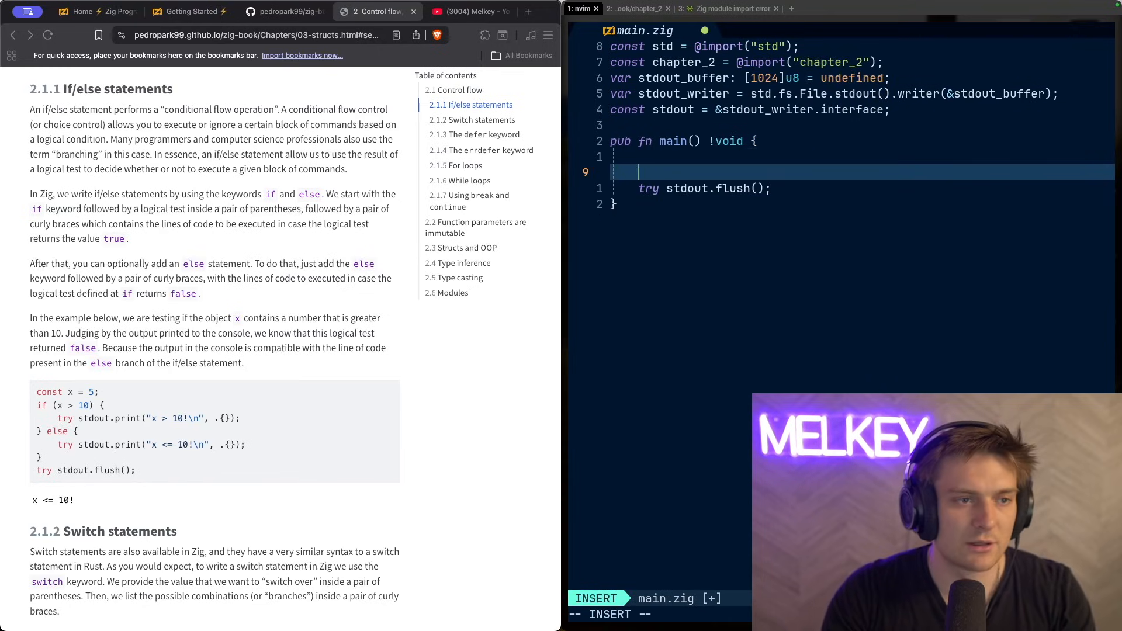
- Write const x and an if/else printing "x > 10" or "x <= 10", and save
key(k)
key(k)
text(cc)
text(cons)
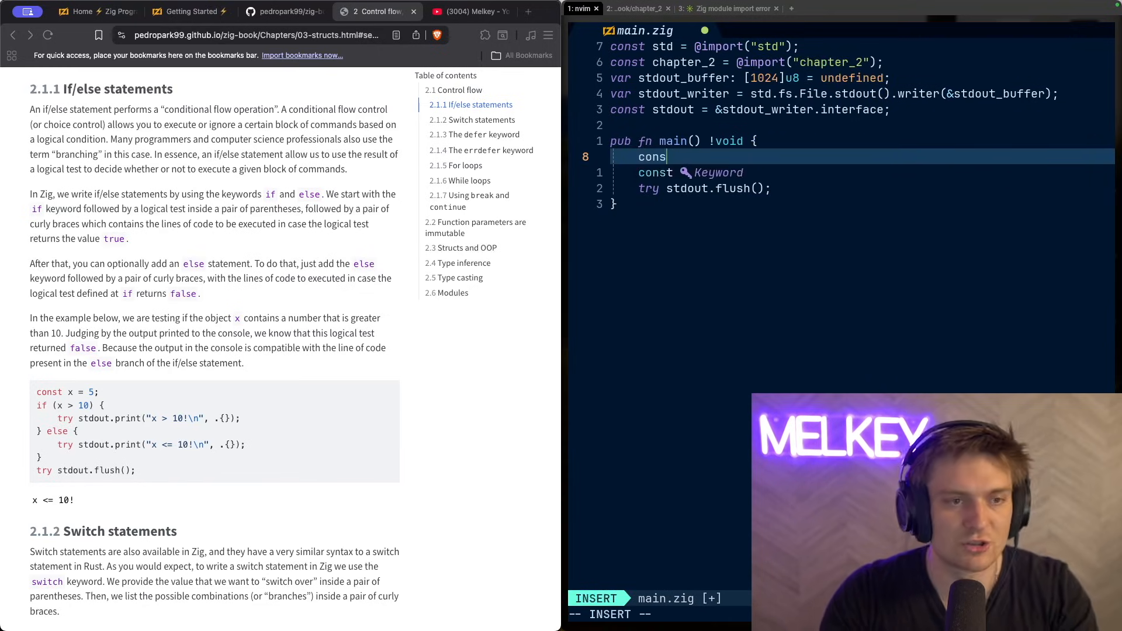
text(t x =)
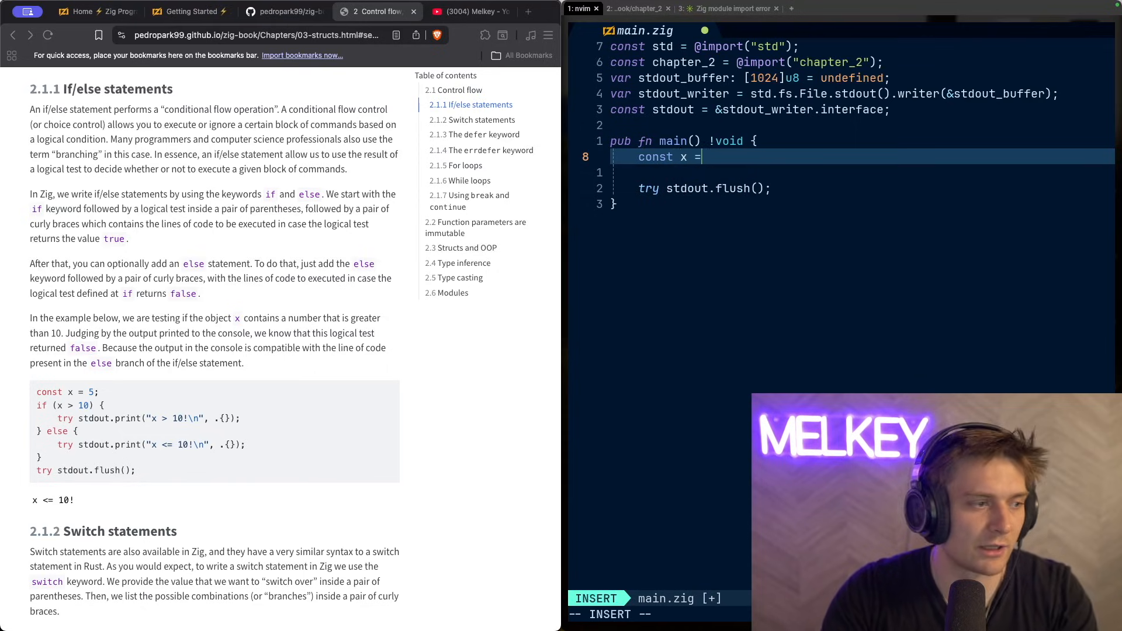
text( 5;)
key(Escape)
key(ctrl+s)
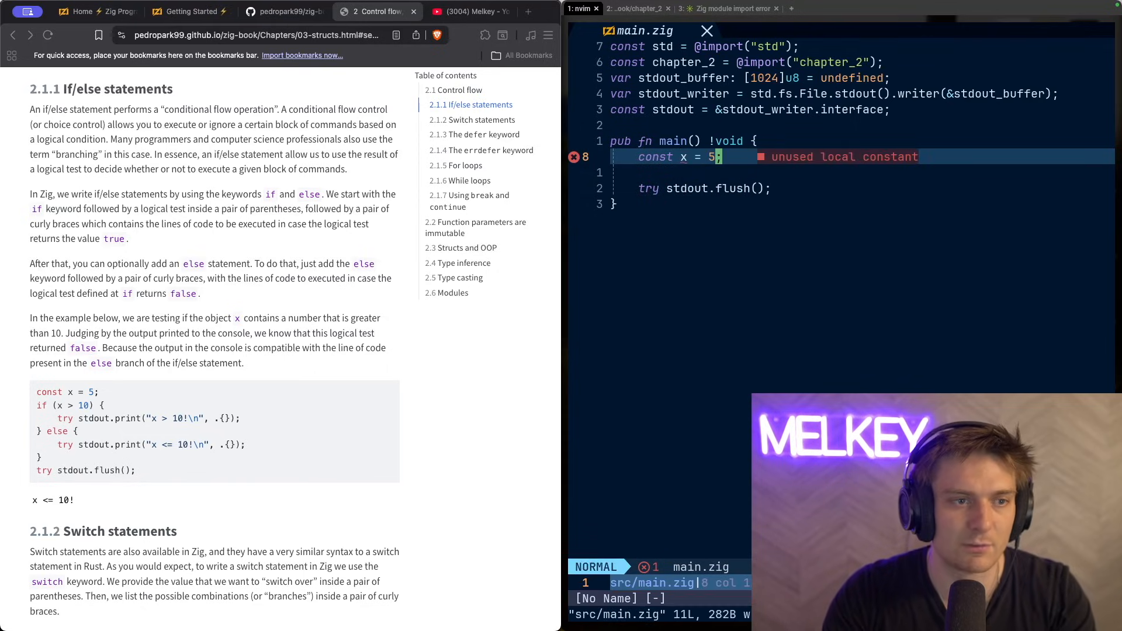
key(o)
text(if)
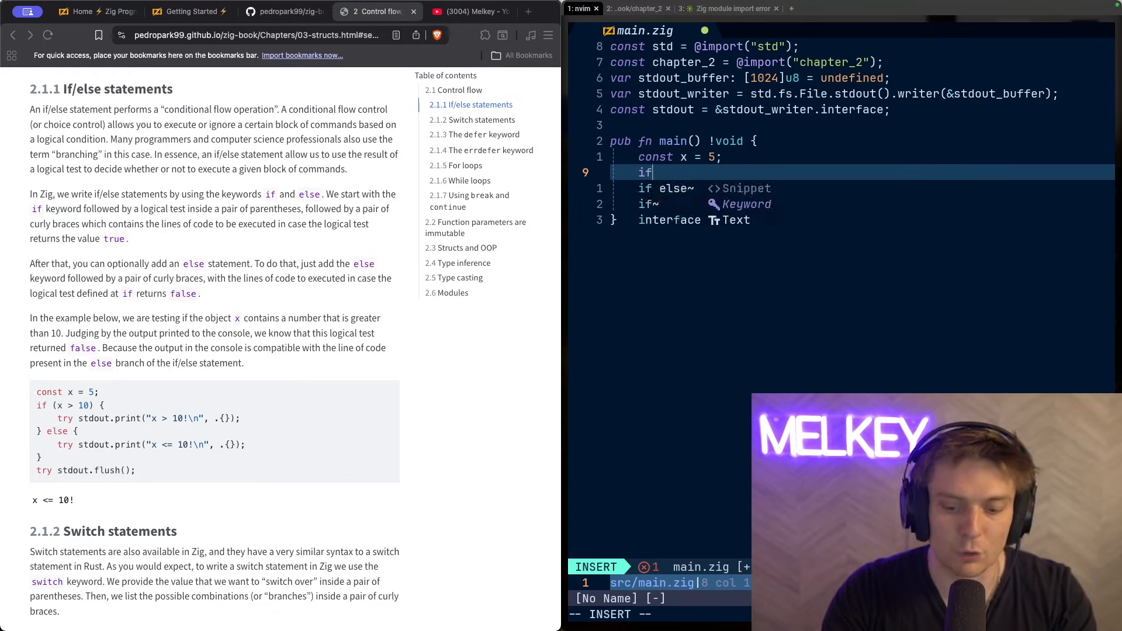
text( (z)
key(BackSpace)
text(x > )
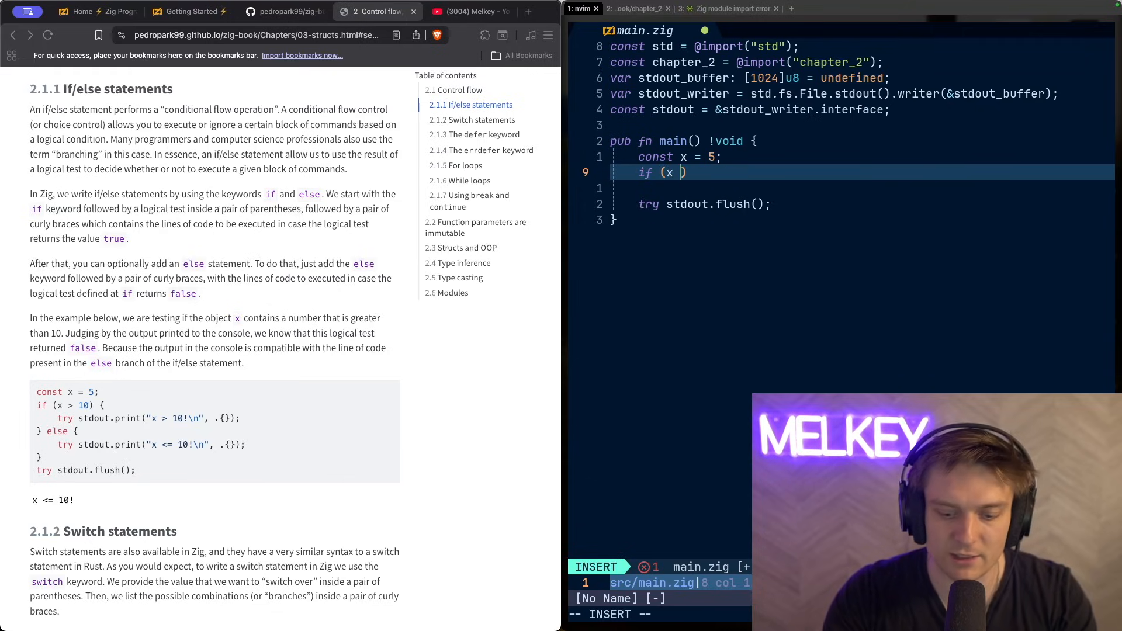
text(10)
key(Escape)
text(A)
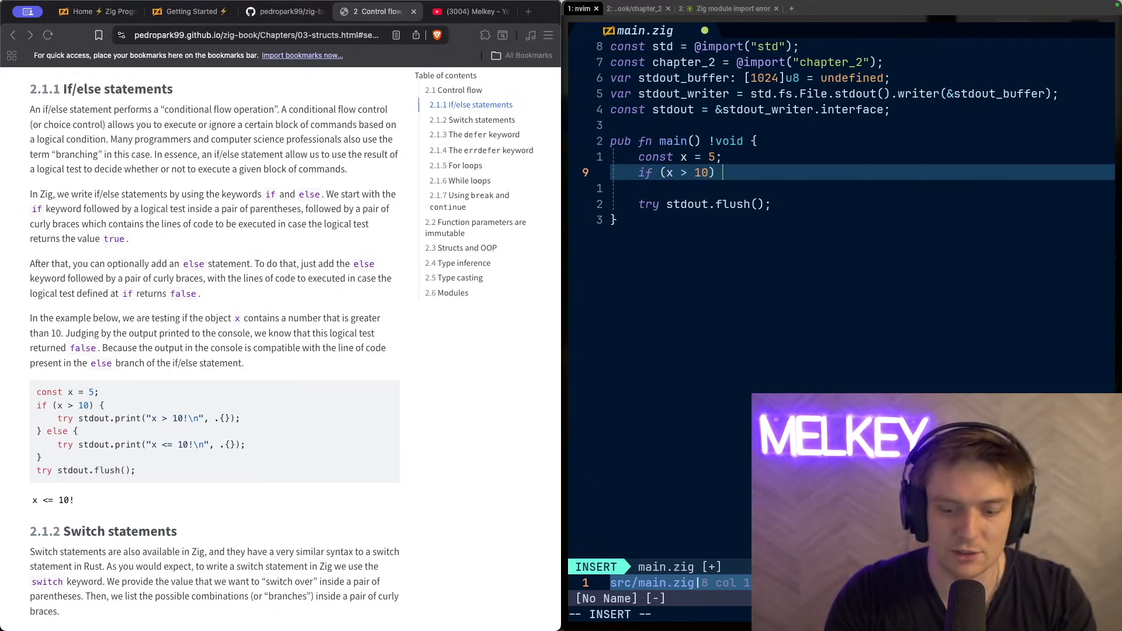
text( {)
key(Return)
text(try s)
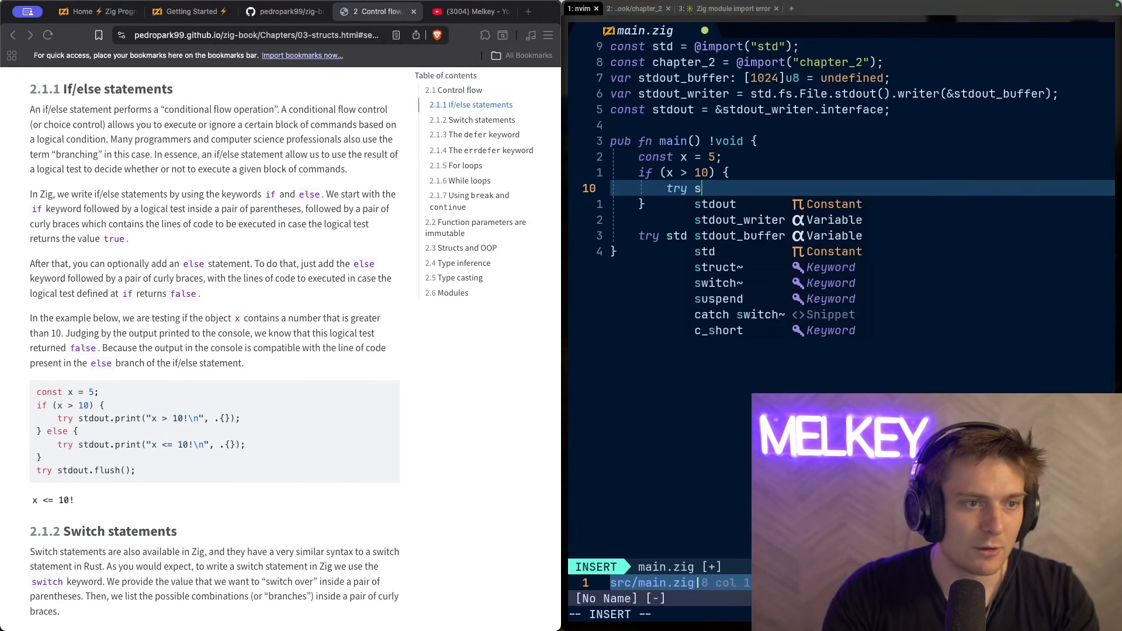
text(tdout.print("x)
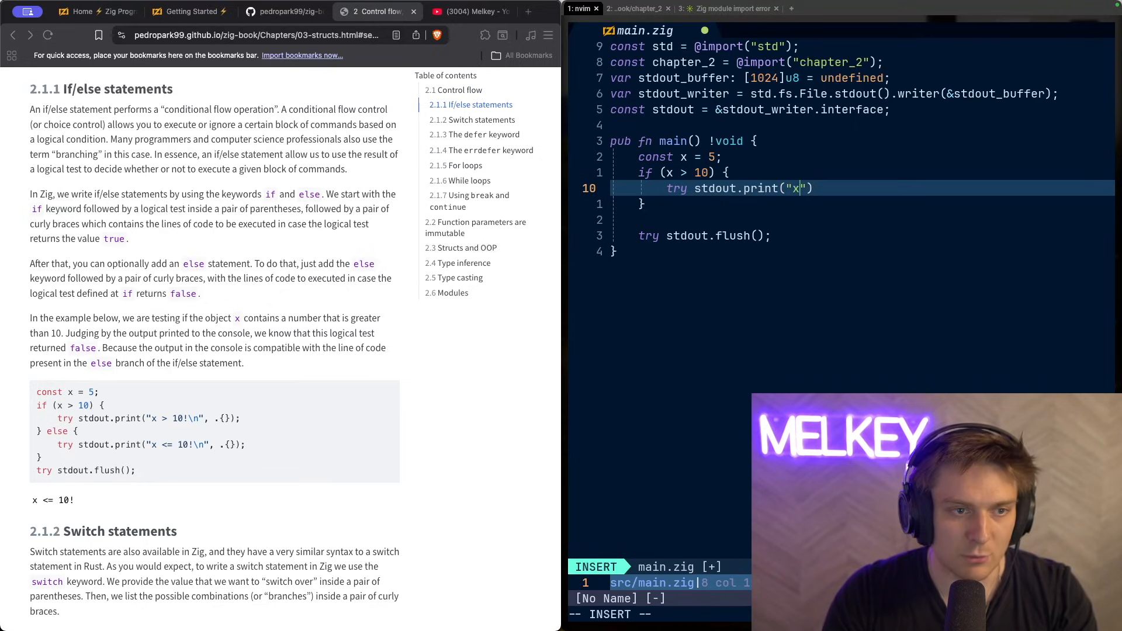
text( > 10)
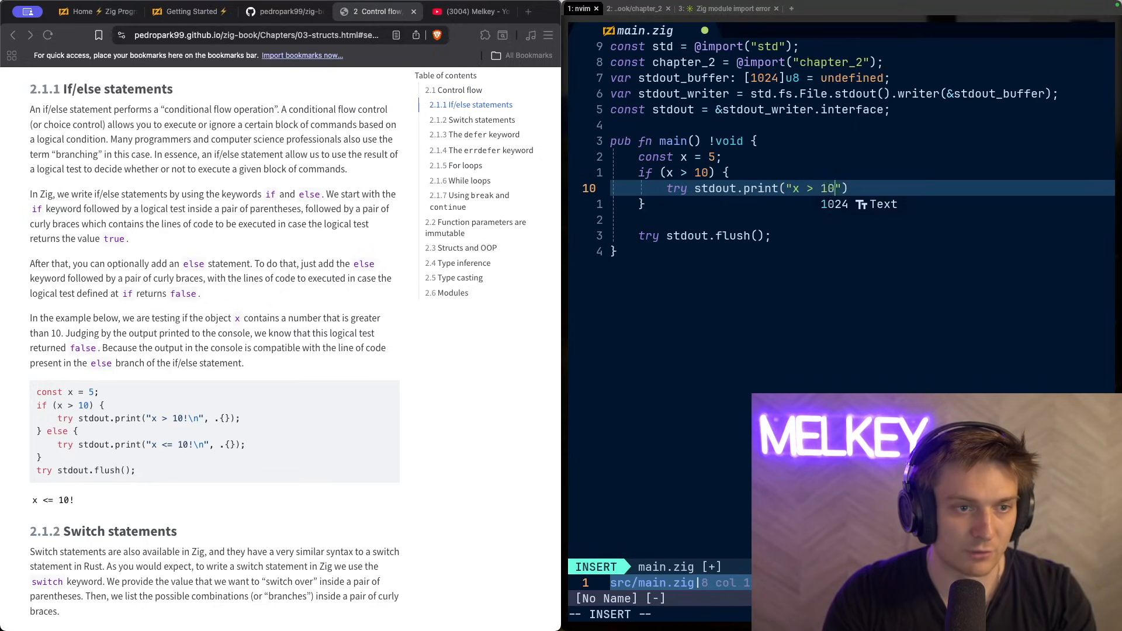
key(Escape)
text(A, .{});)
key(Return)
text(} else {<)
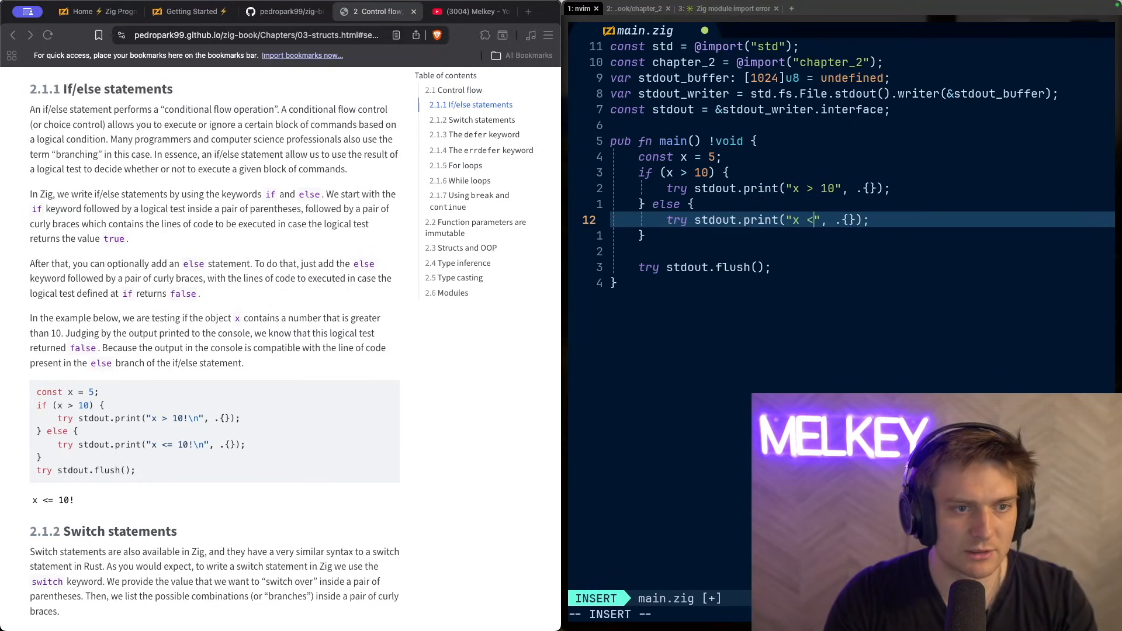
text(= 10)
key(Escape)
text(:w)
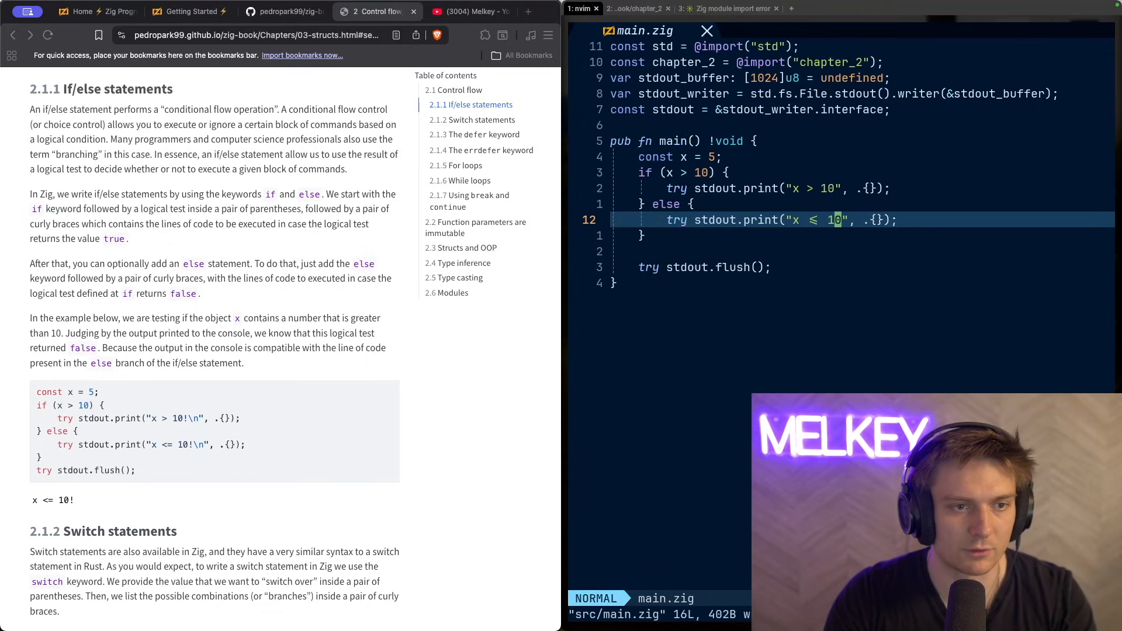
key(Return)
- Run the program, fix the else message to end with a newline, and rerun to print x <= 10
key(ctrl+b)
text(2 zig build run)
key(Return)
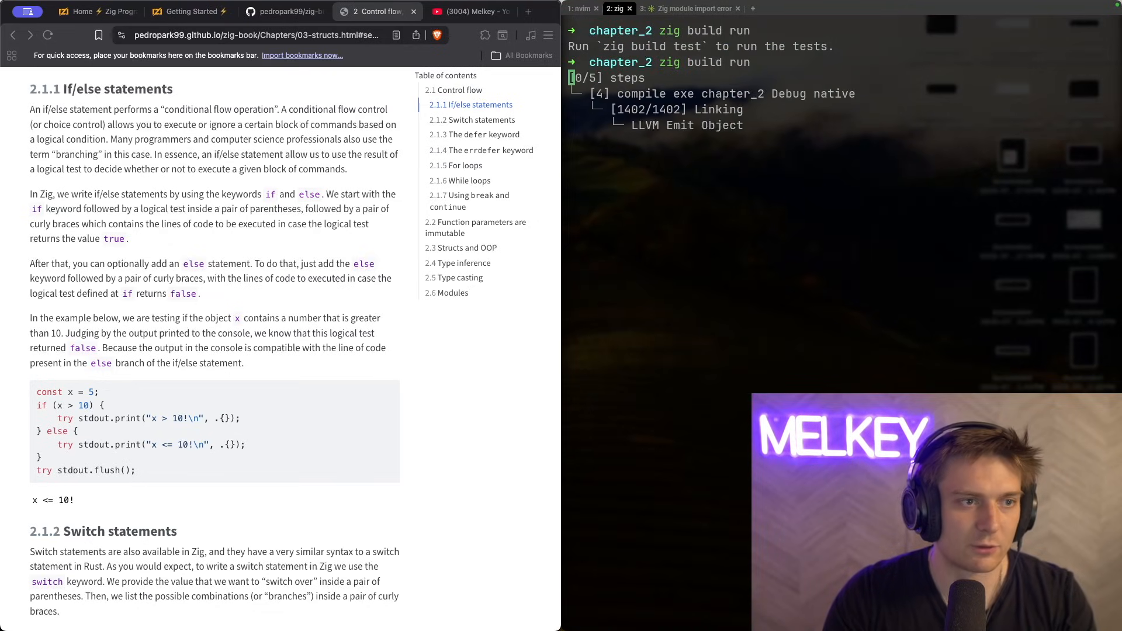
key(ctrl+b)
text(10", .{)
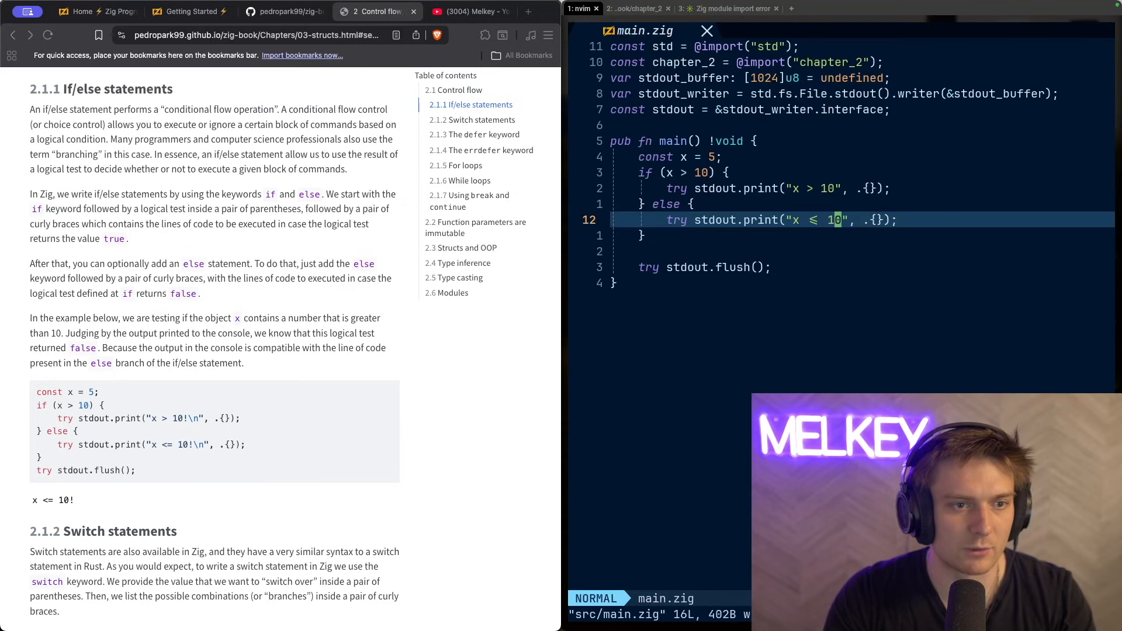
text(a])
key(BackSpace)
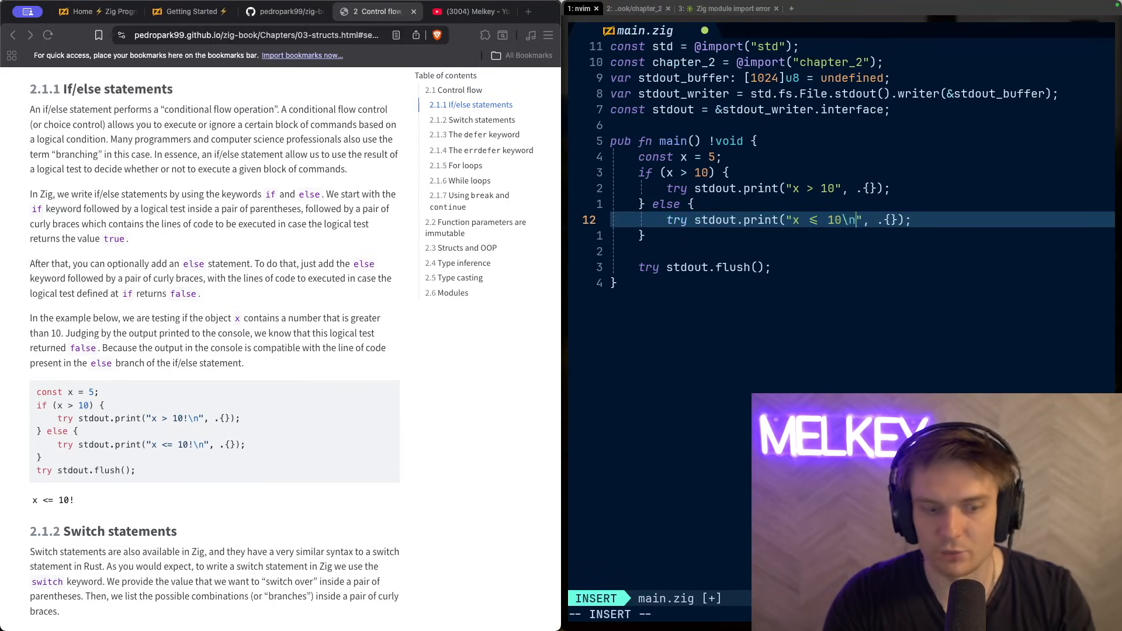
key(Escape)
text(:w)
key(Return)
key(ctrl+b)
text(2 zig build run)
key(Return)
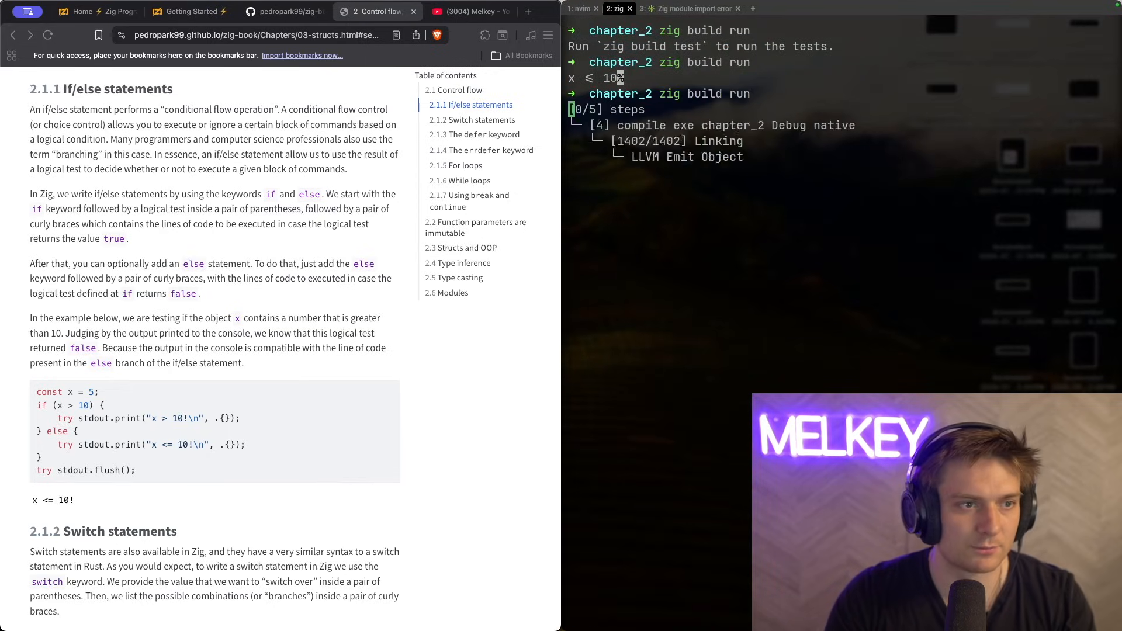
key(ctrl+b)
key(1)
key(j)
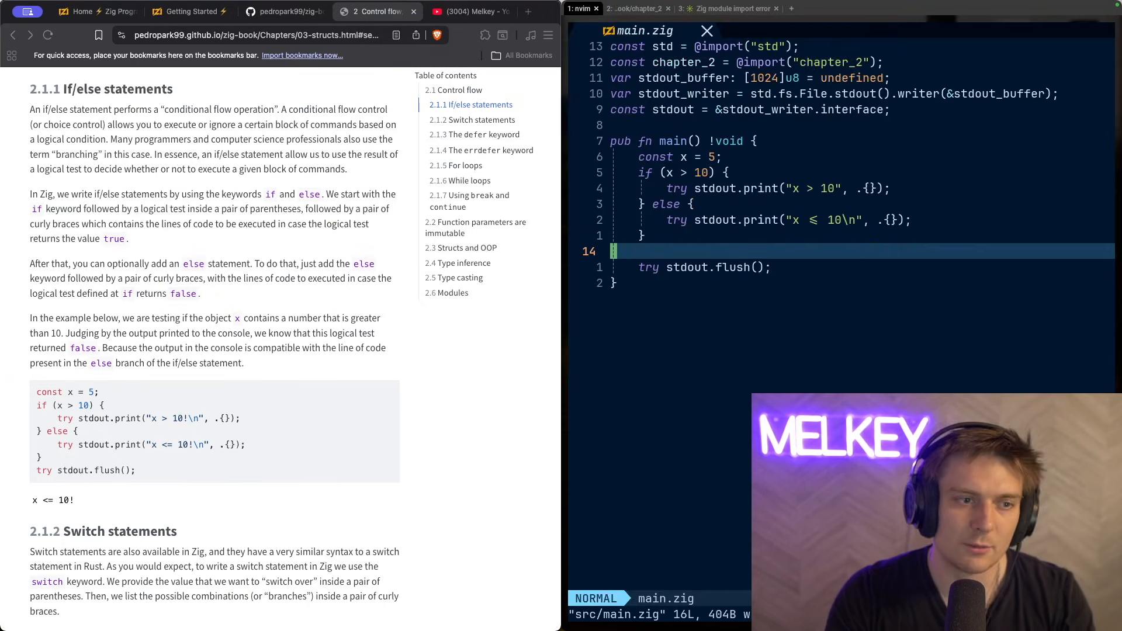
key(j)
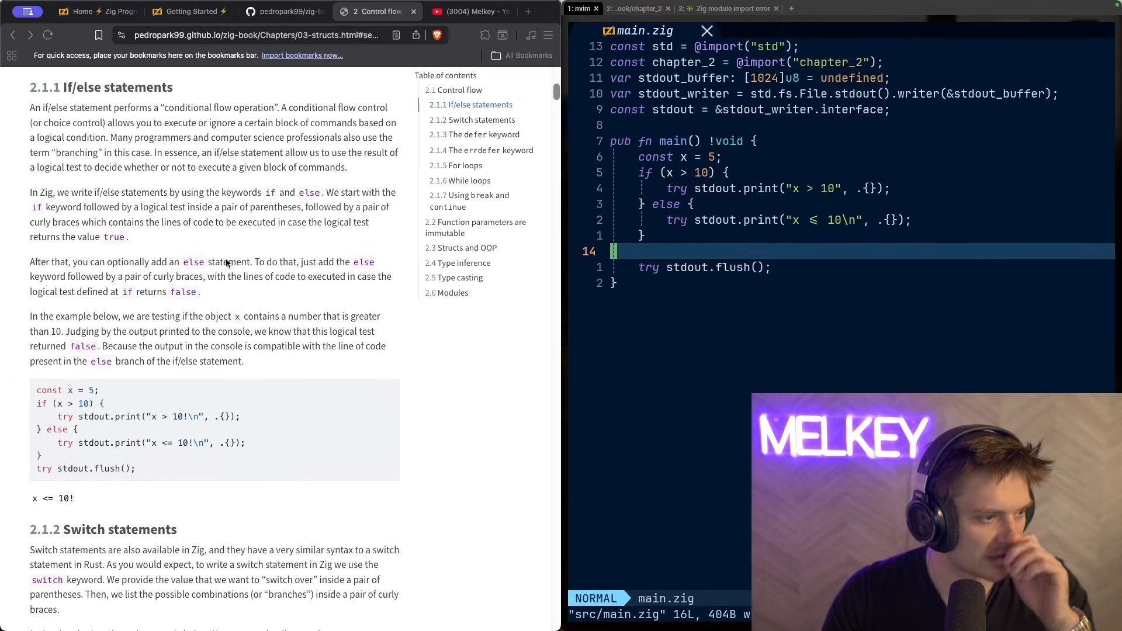
scroll(267, 313, down, 3)
scroll(267, 314, down, 5)
scroll(157, 253, down, 3)
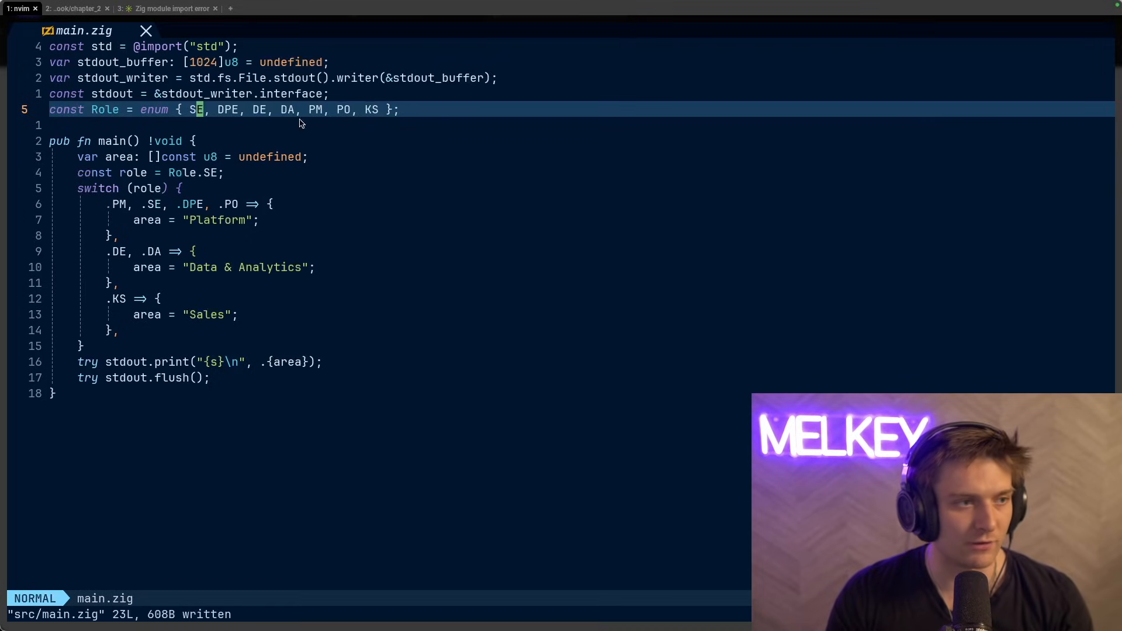
scroll(299, 123, down, 1)
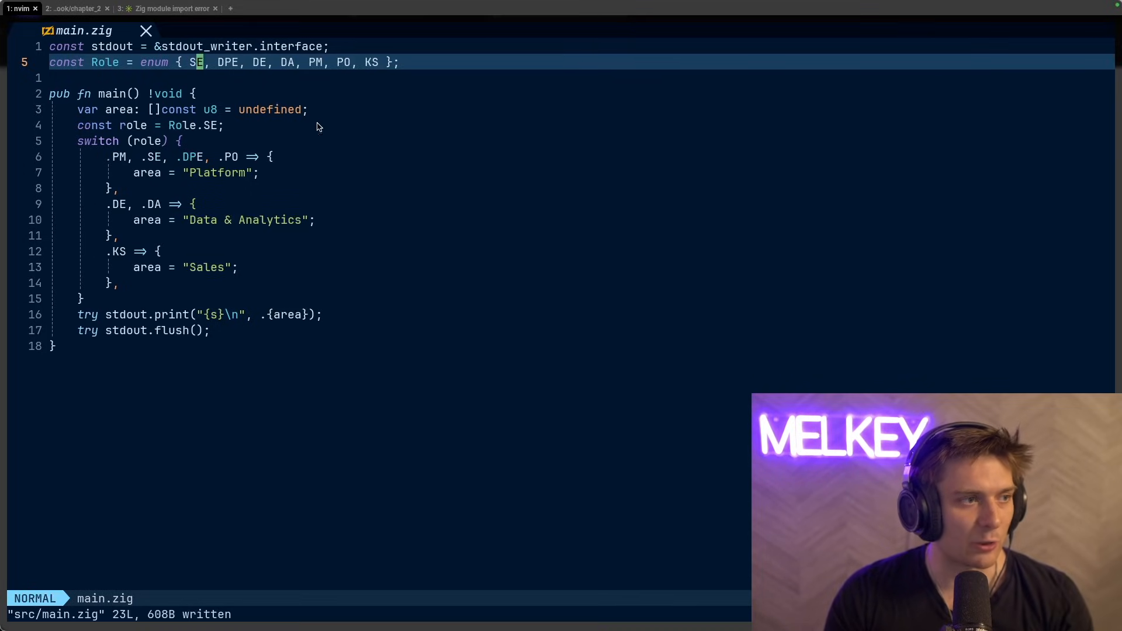
- Review the Role switch cases, build and run to print Platform, and return to nvim
click(110, 127)
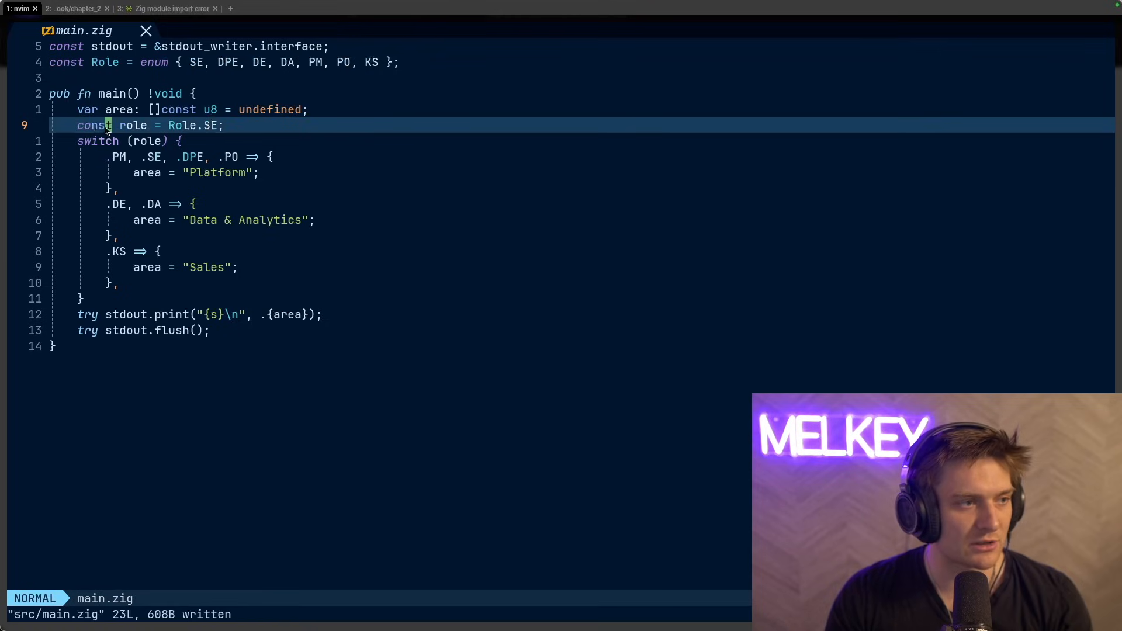
scroll(220, 143, up, 1)
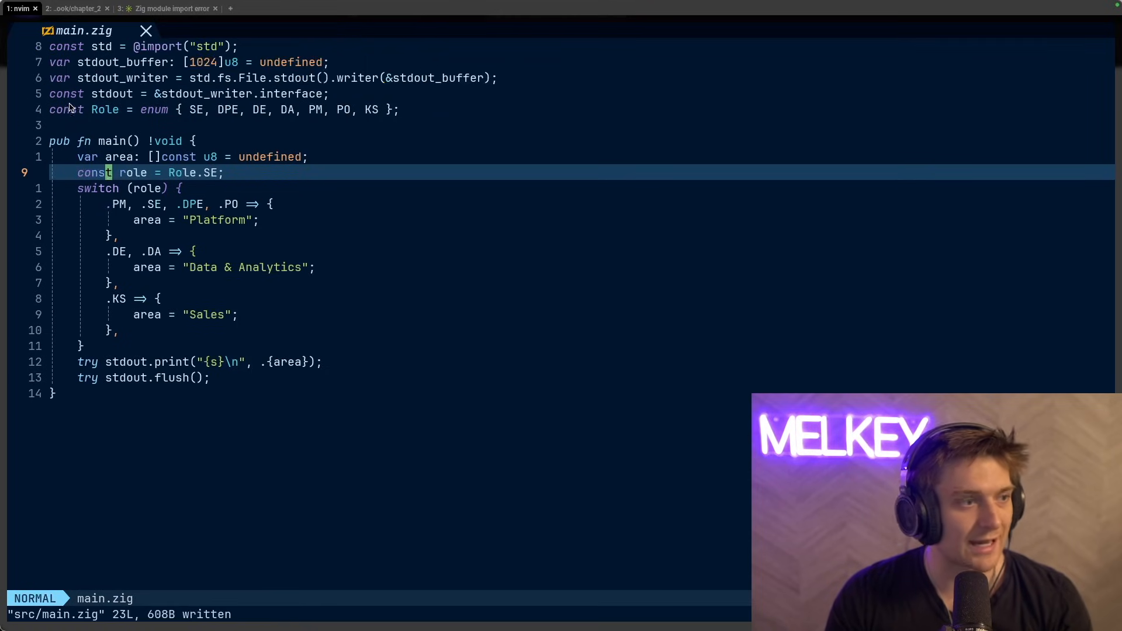
scroll(220, 218, down, 1)
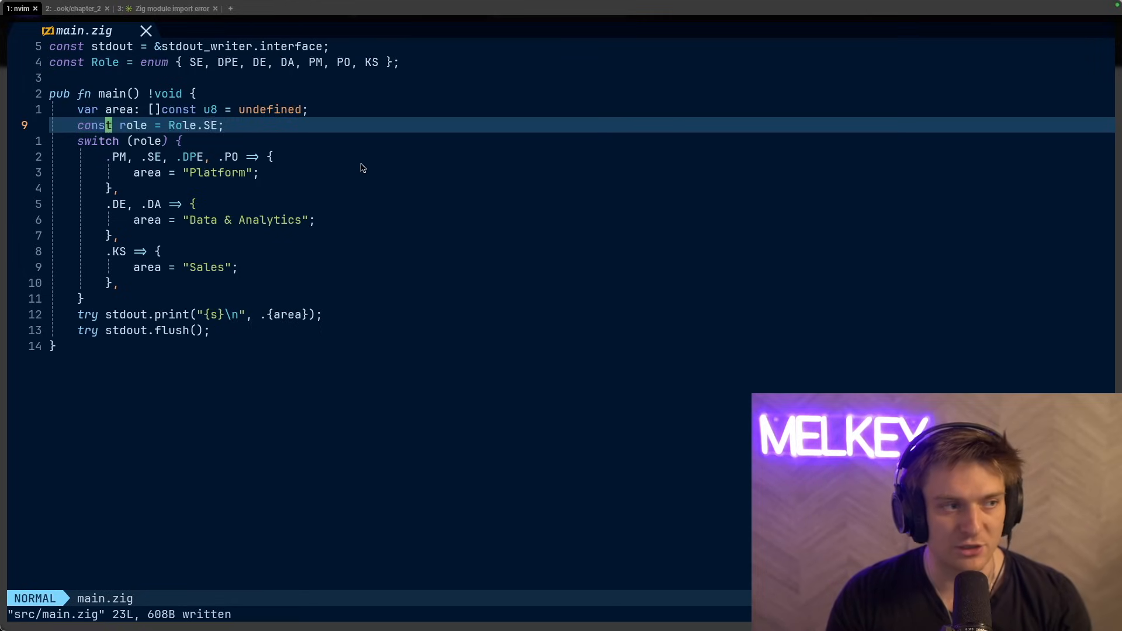
scroll(105, 175, up, 1)
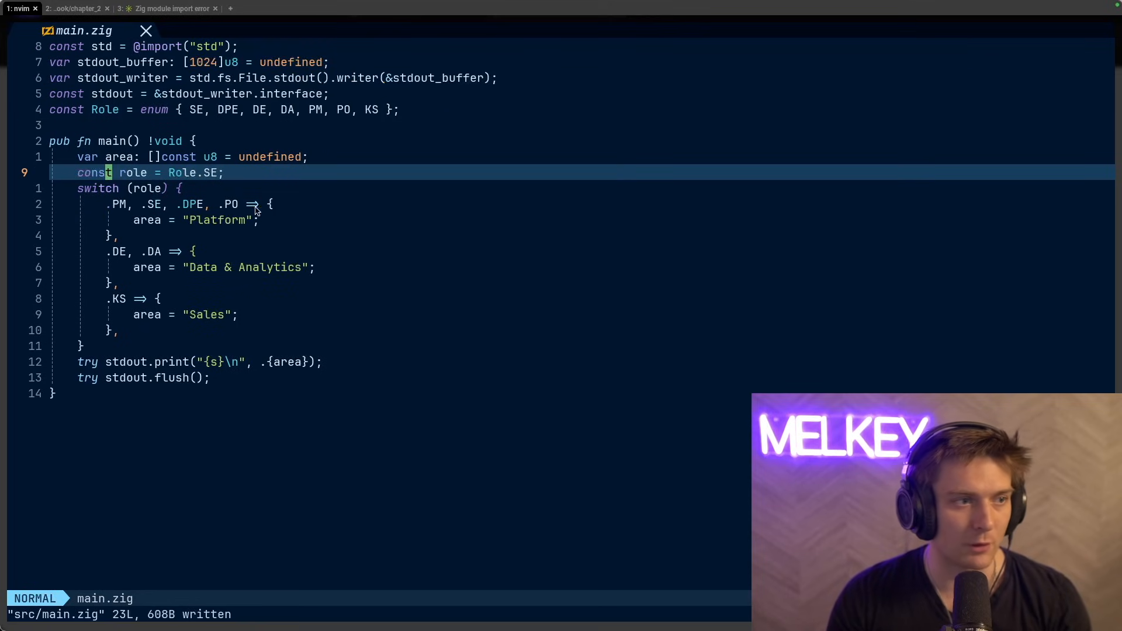
double_click(219, 220)
click(223, 208)
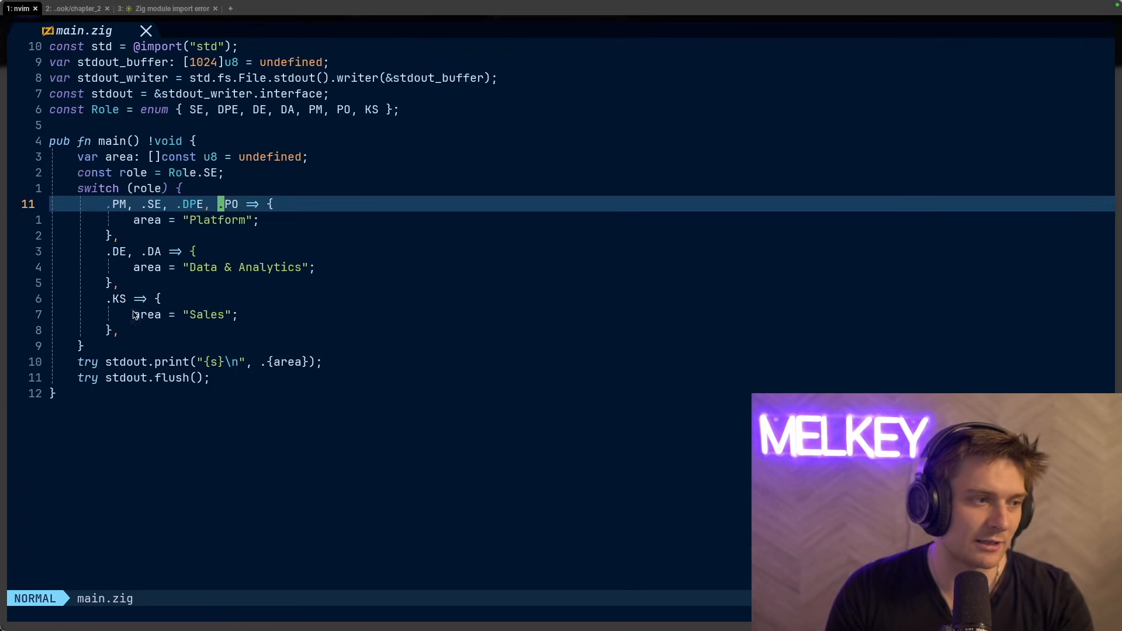
click(459, 296)
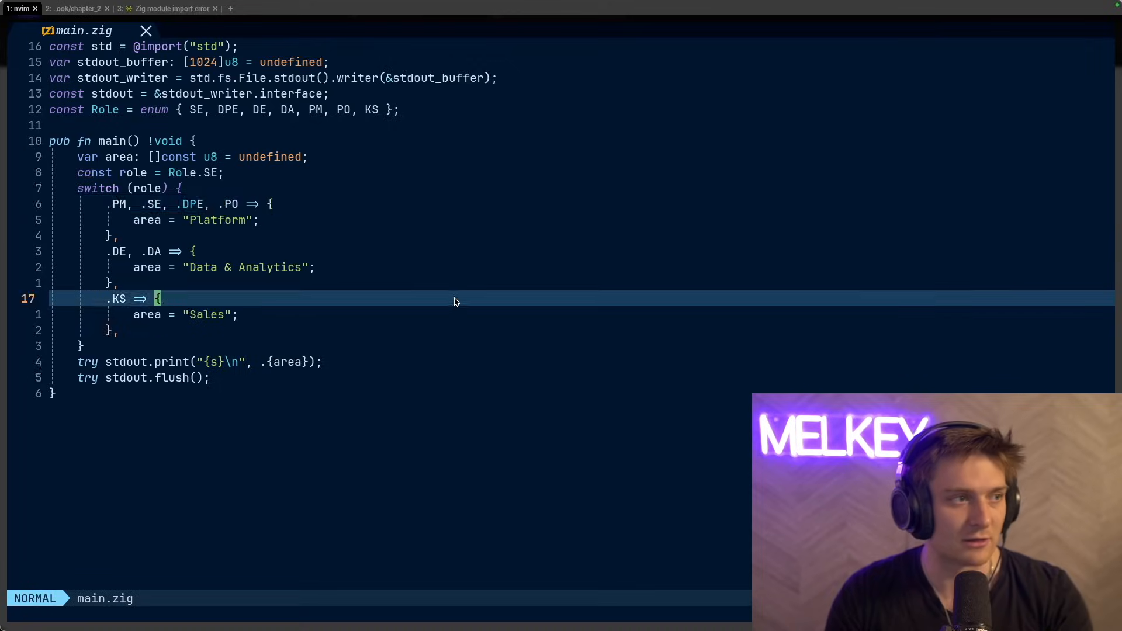
key(ctrl+b)
text(2 zig build run)
key(Return)
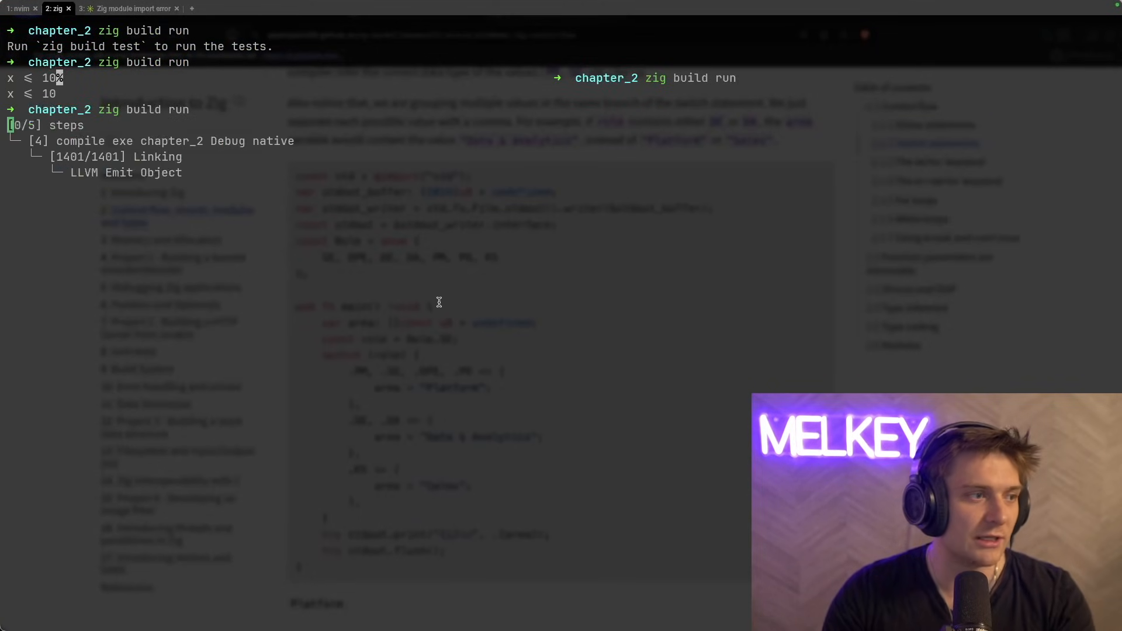
key(ctrl+b)
key(1)
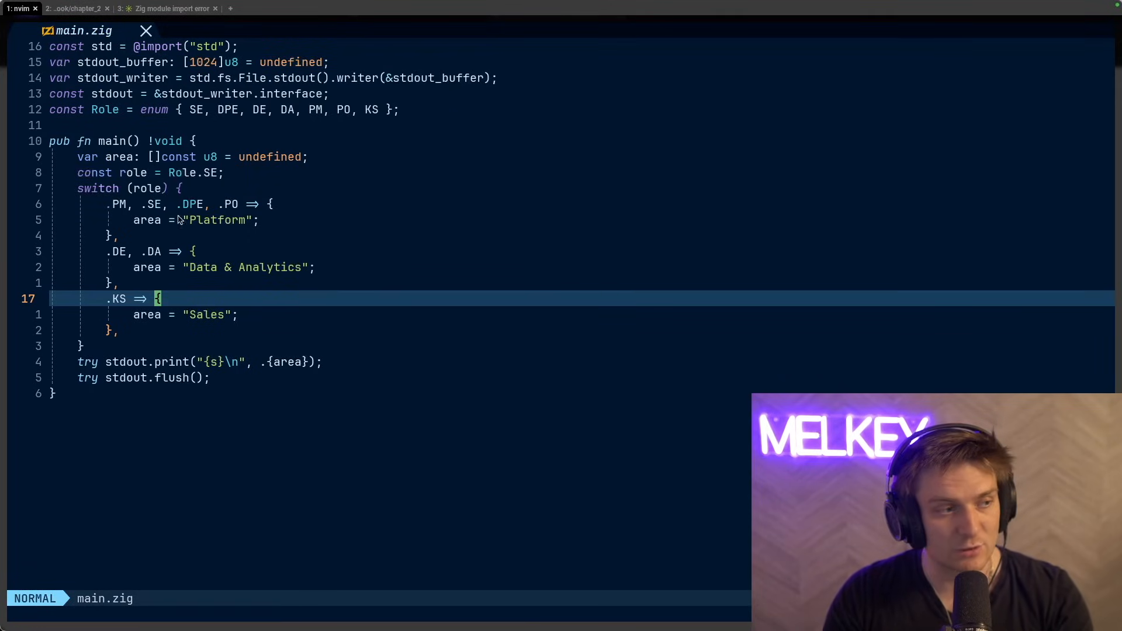
key(alt+Tab)
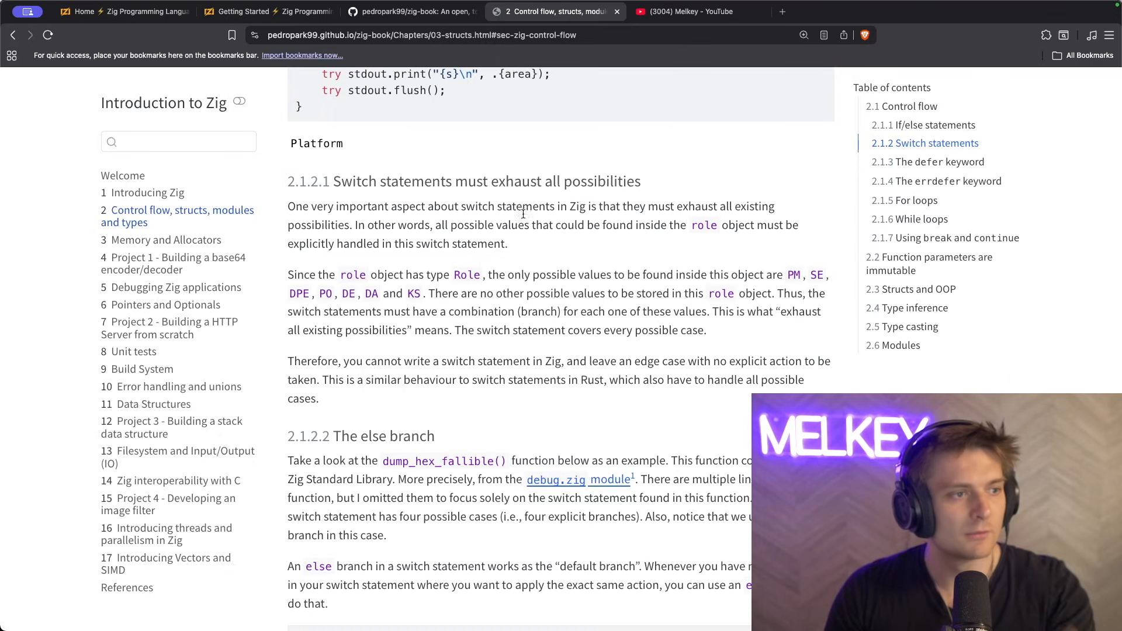
drag(335, 182, 595, 181)
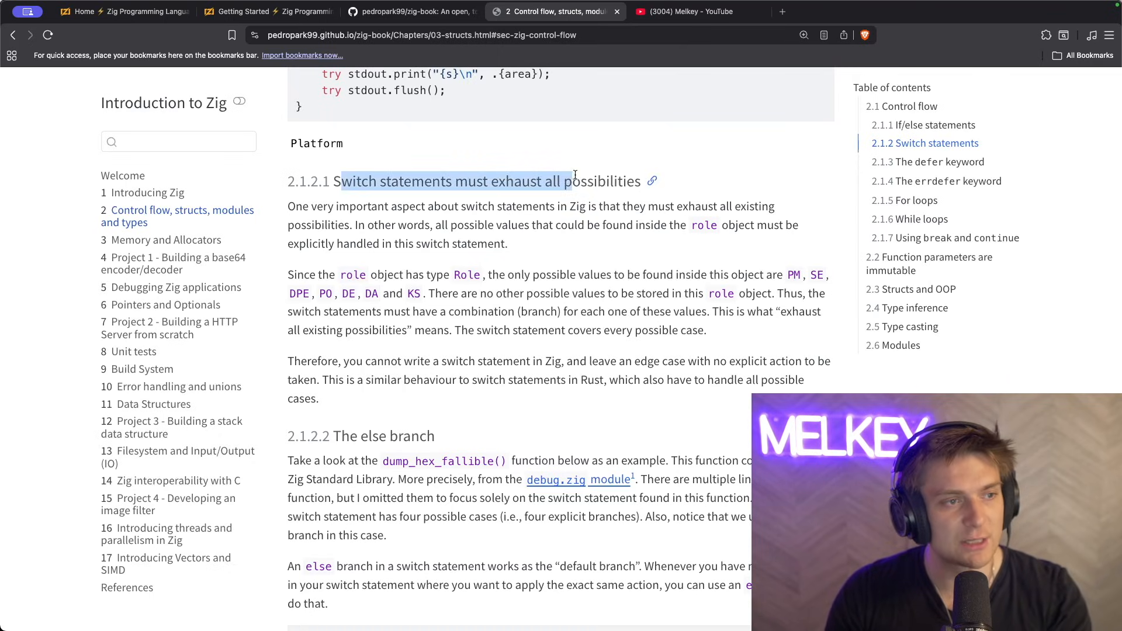
scroll(498, 202, down, 1)
drag(508, 231, 286, 193)
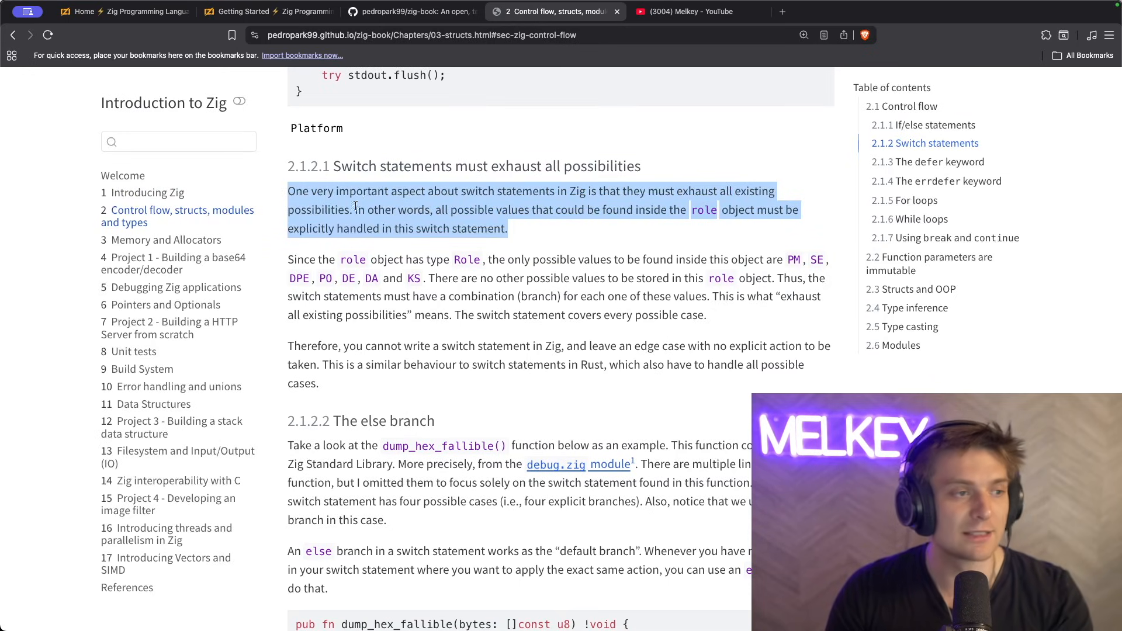
drag(354, 208, 511, 235)
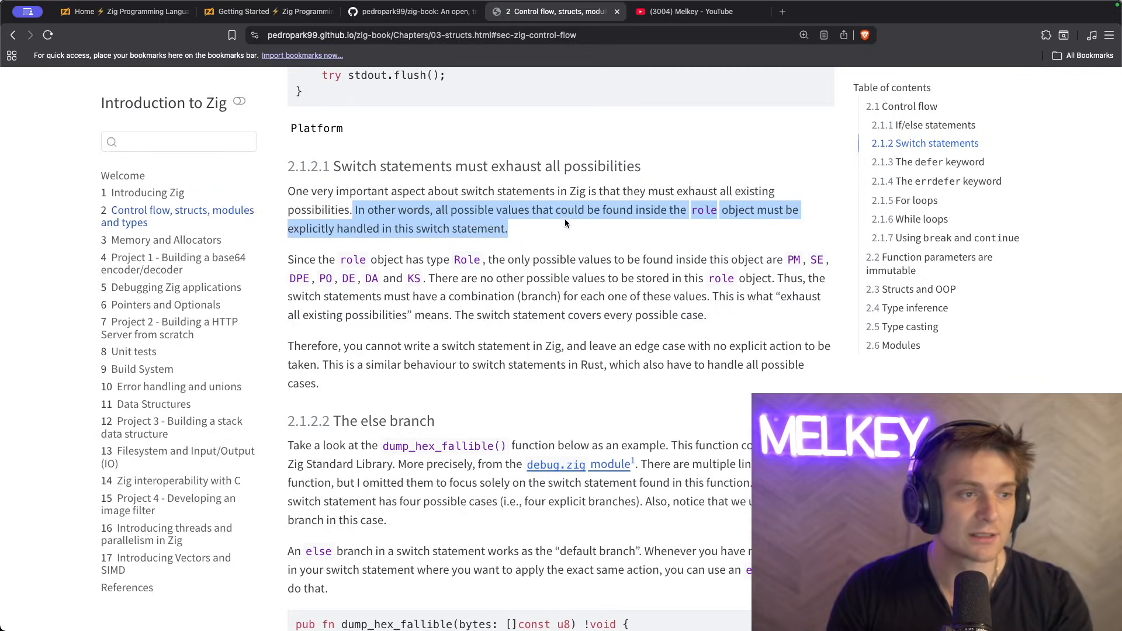
- Add an OP role to the enum, save, and rebuild to see the unhandled-case error
key(alt+Tab)
key(k)
key(k)
key(k)
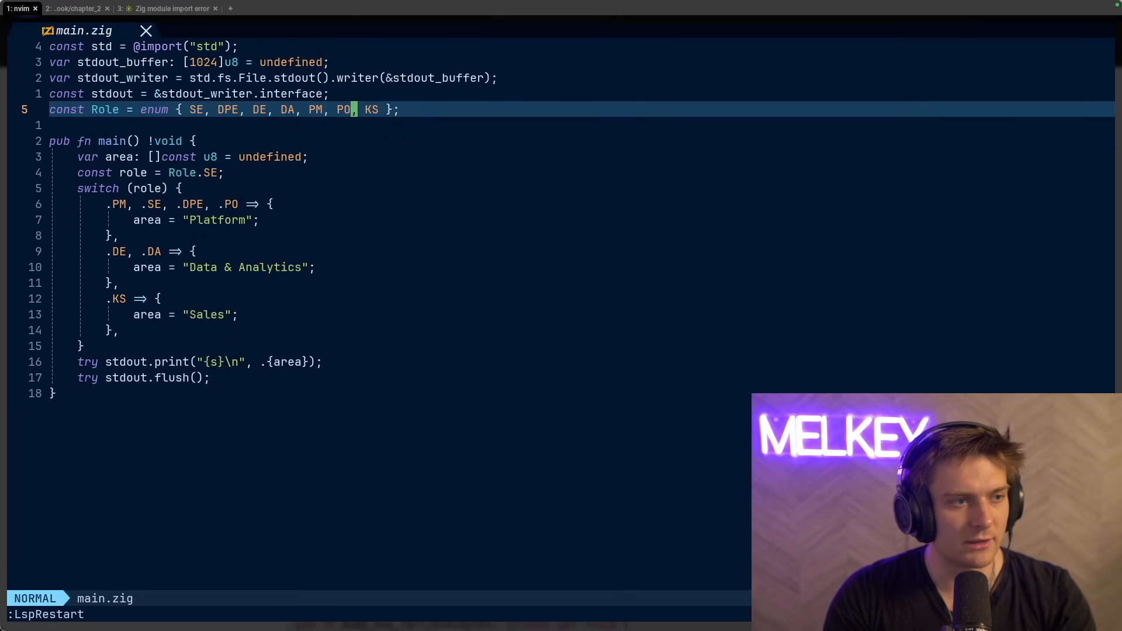
text(A)
text(, OP)
key(Escape)
text(:)
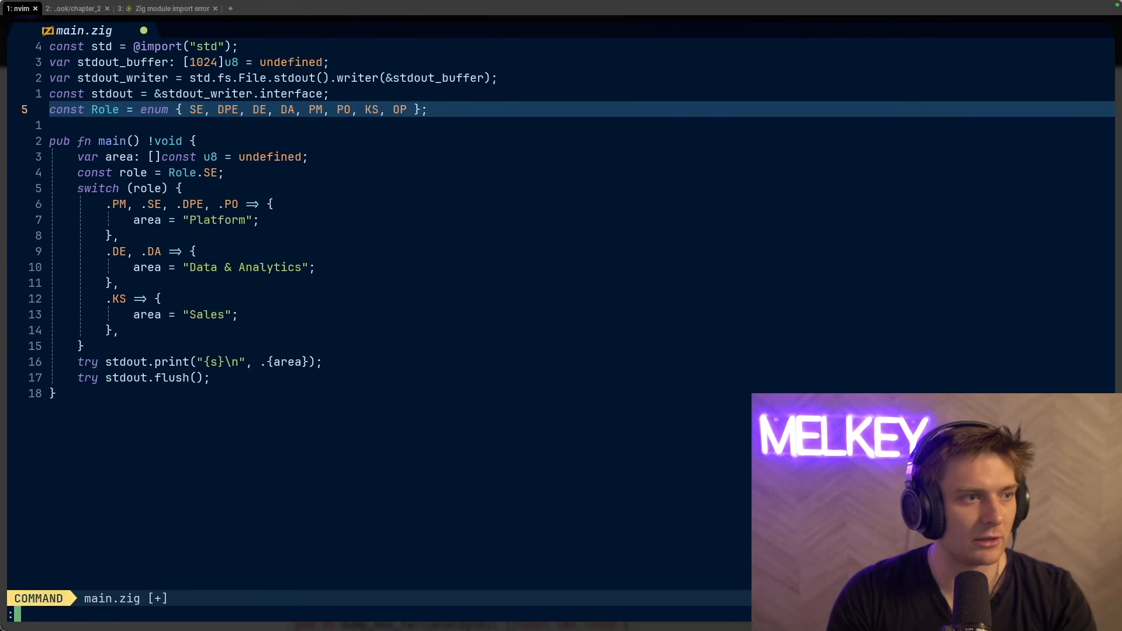
text(w)
key(Return)
key(alt+2)
key(Up)
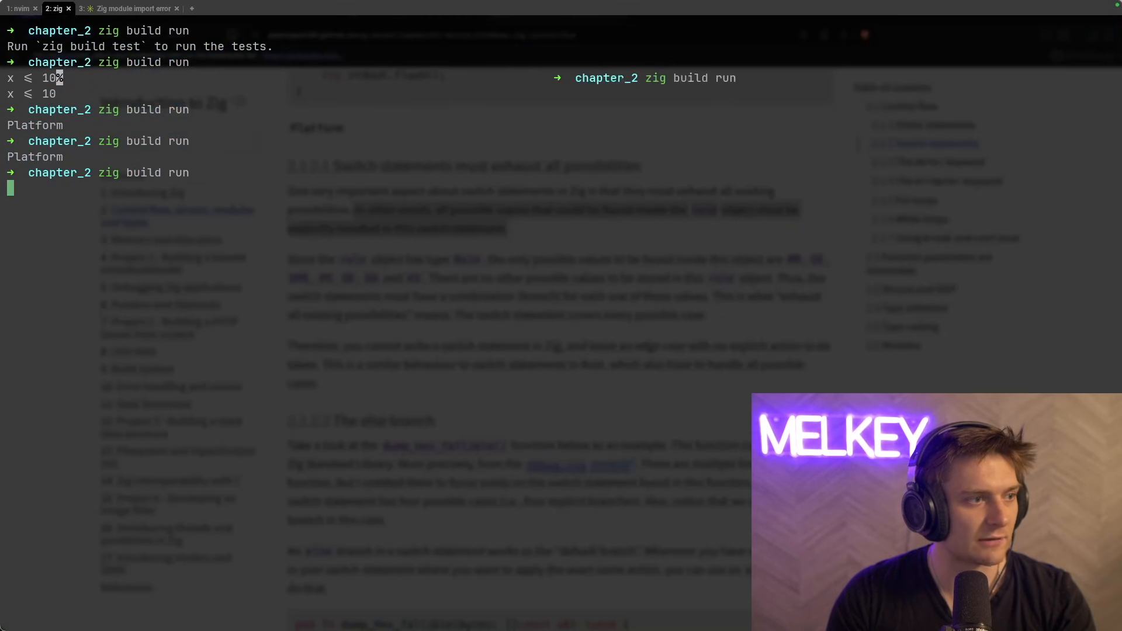
key(Return)
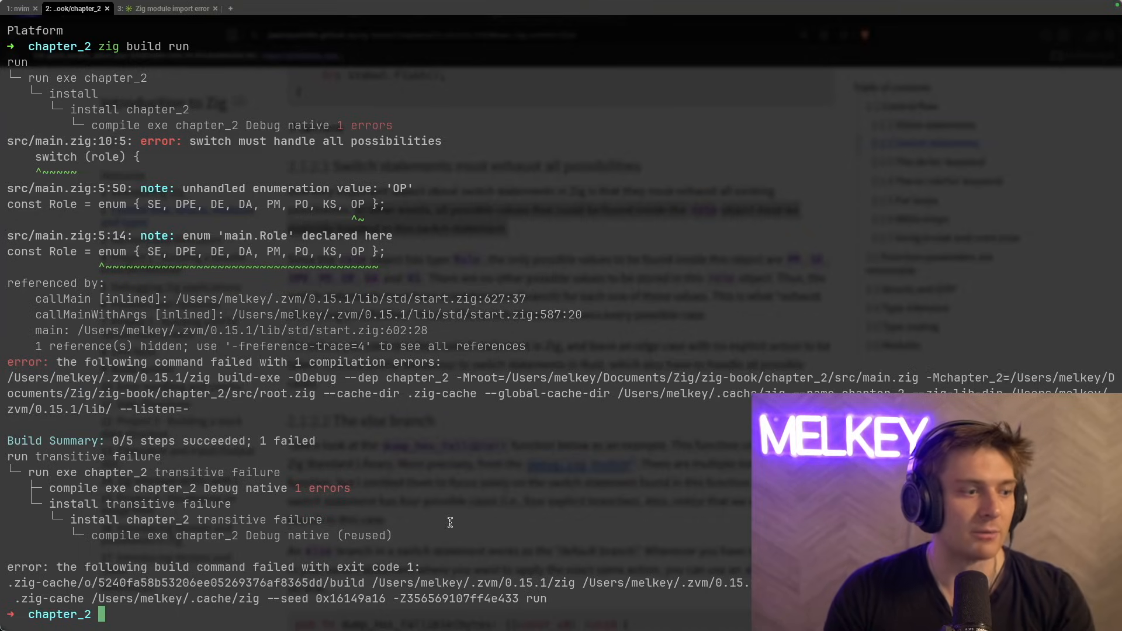
key(alt+1)
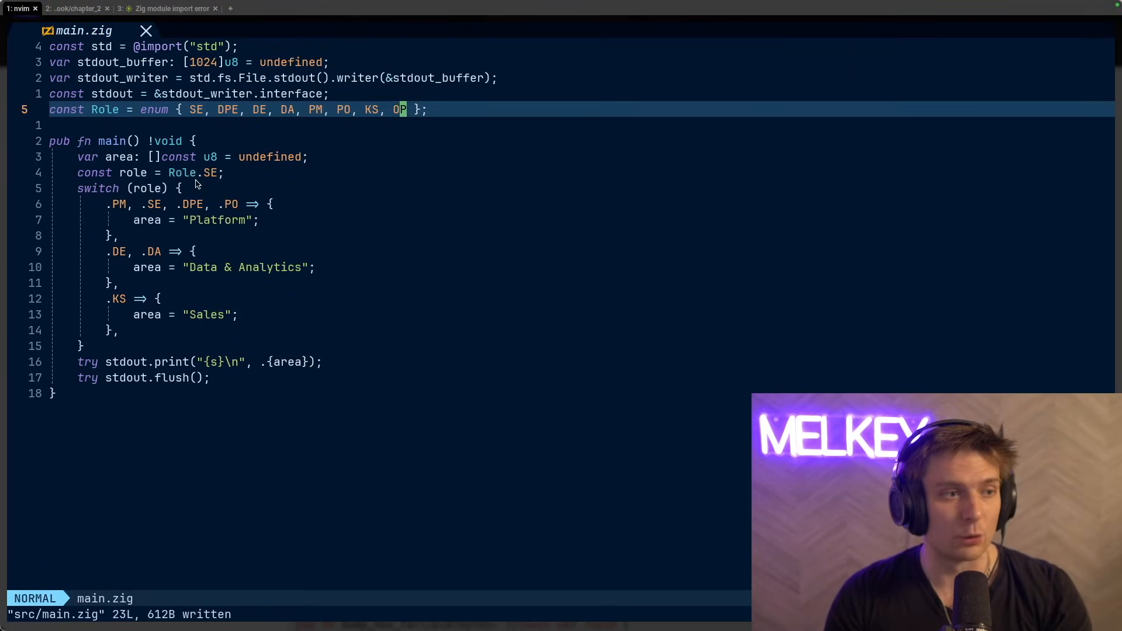
- Add .OP to the Data & Analytics case, save, and rebuild so it prints Platform
key(9j)
text(j)
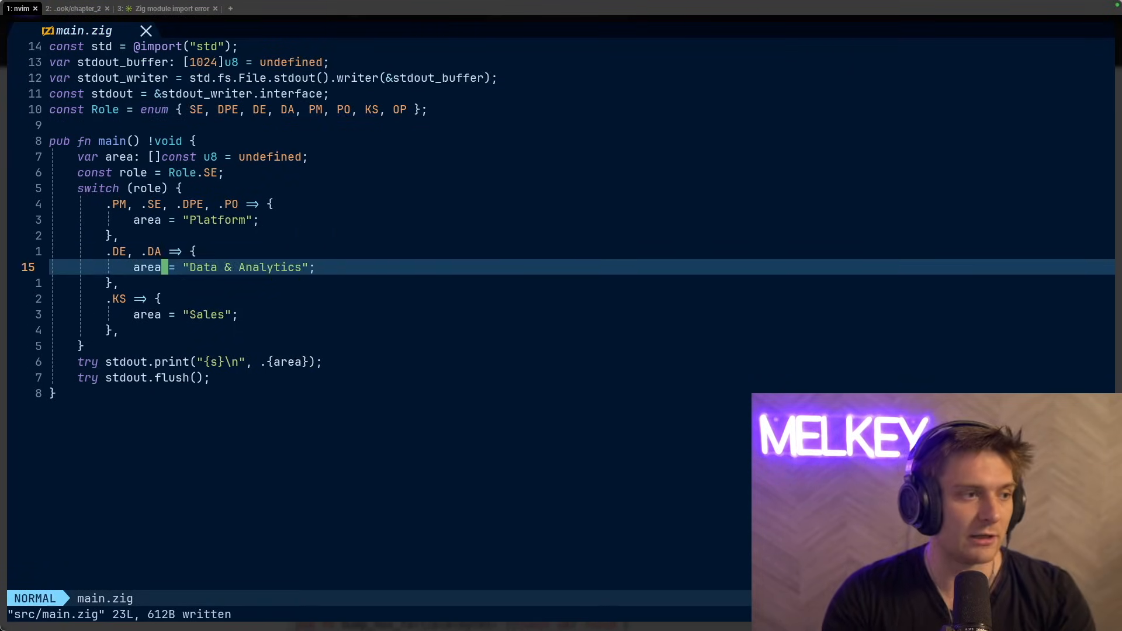
text(kea, )
text(OP)
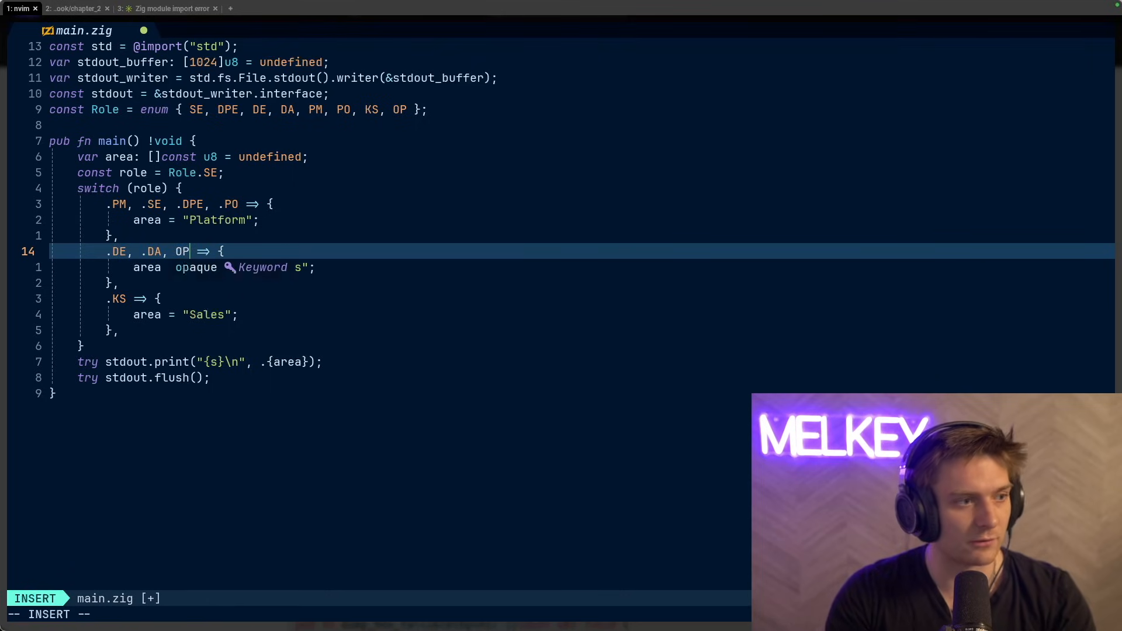
key(Escape)
text(:w)
key(Return)
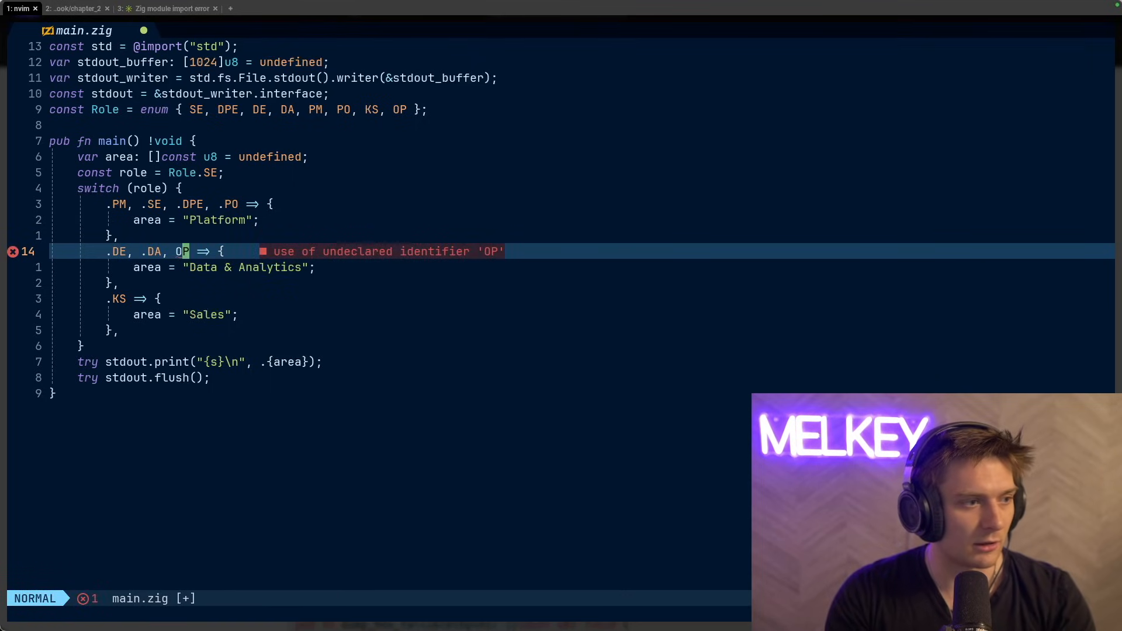
text(hi.)
key(Escape)
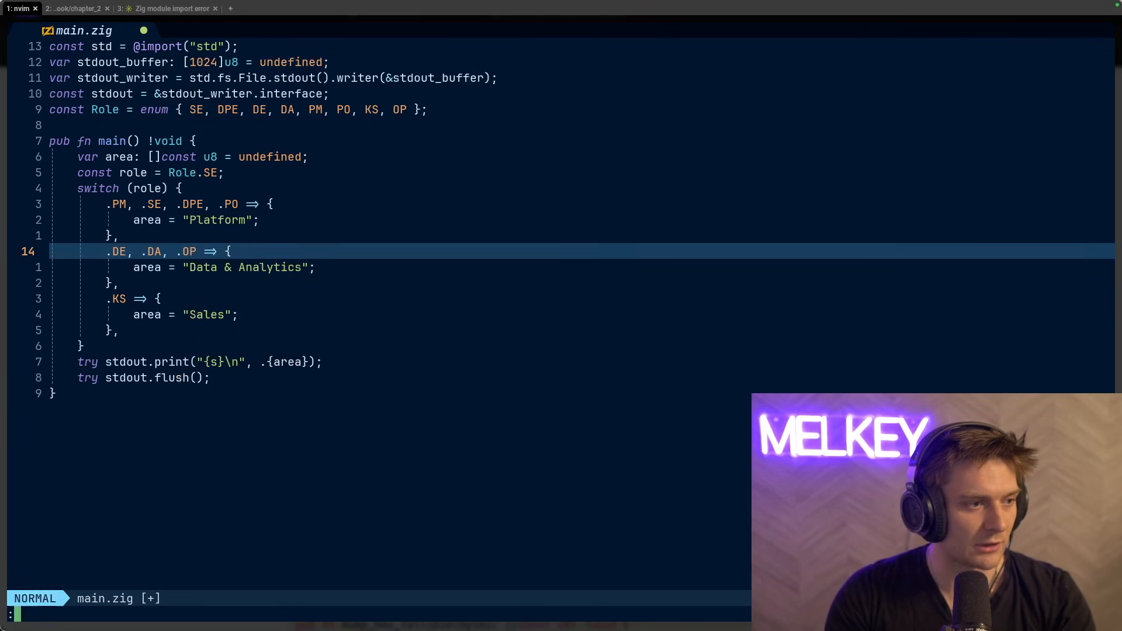
text(:w)
key(Return)
key(alt+2)
key(Up)
key(Return)
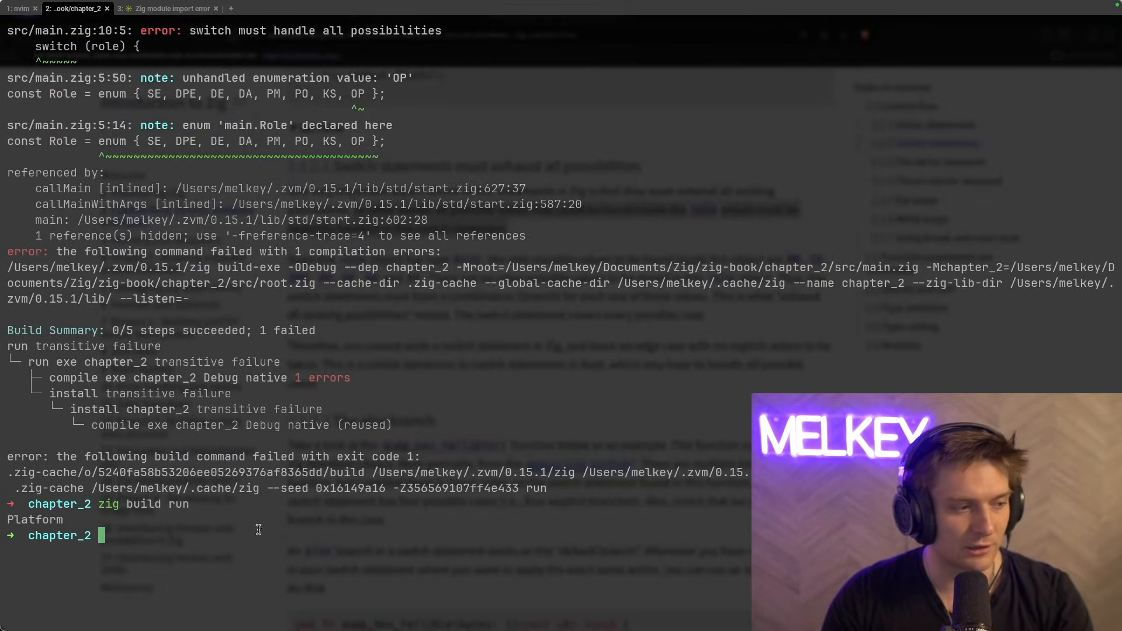
key(alt+Tab)
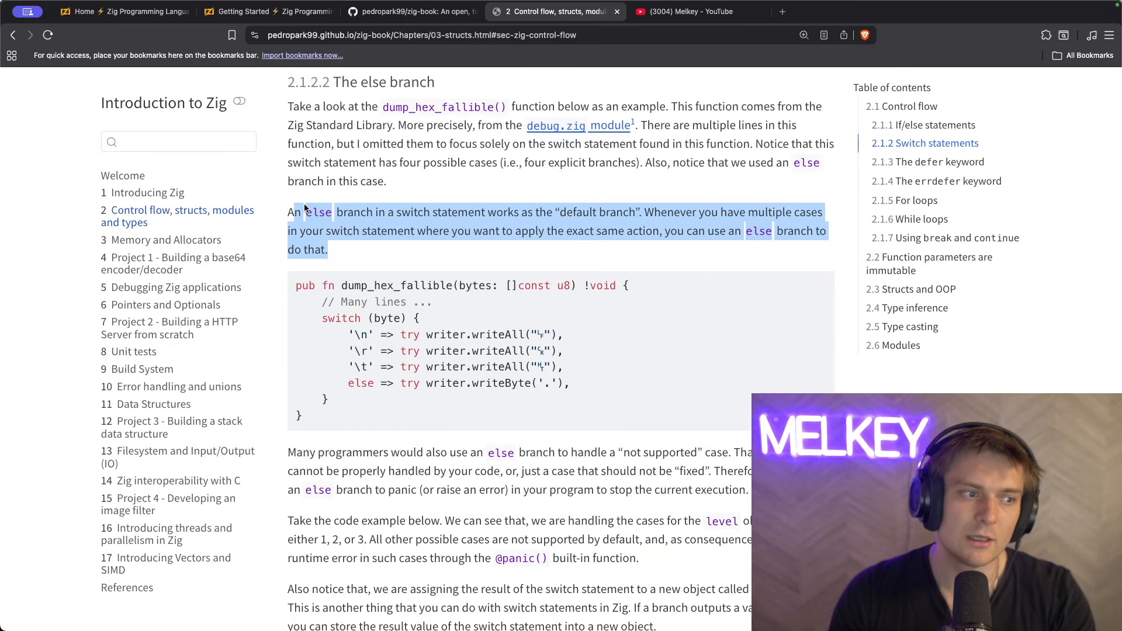
click(319, 322)
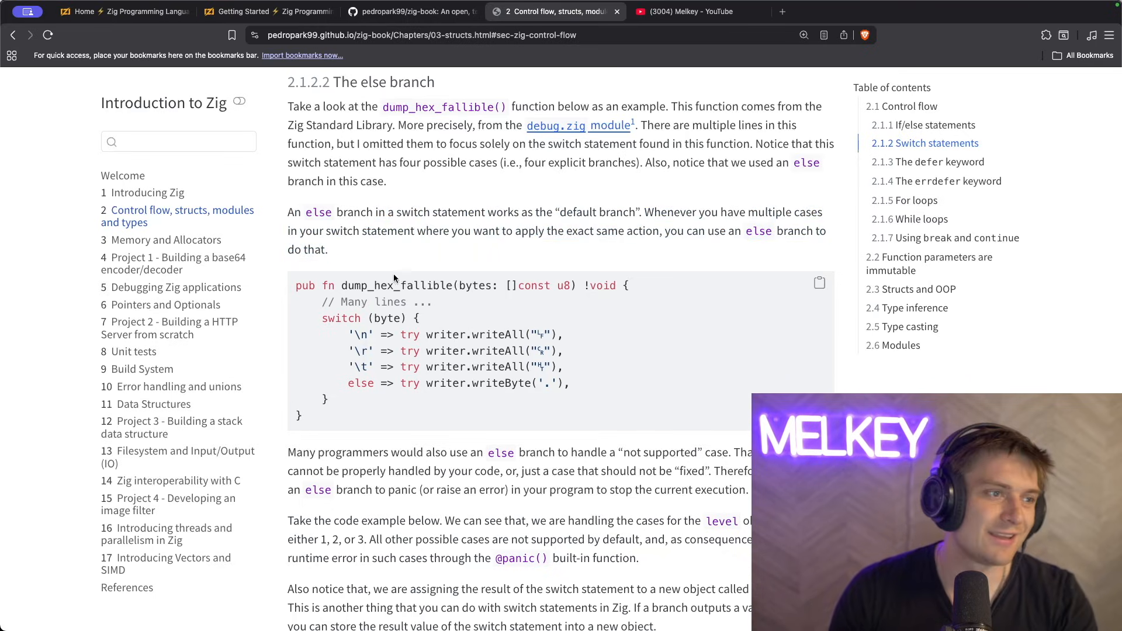
drag(318, 321, 395, 315)
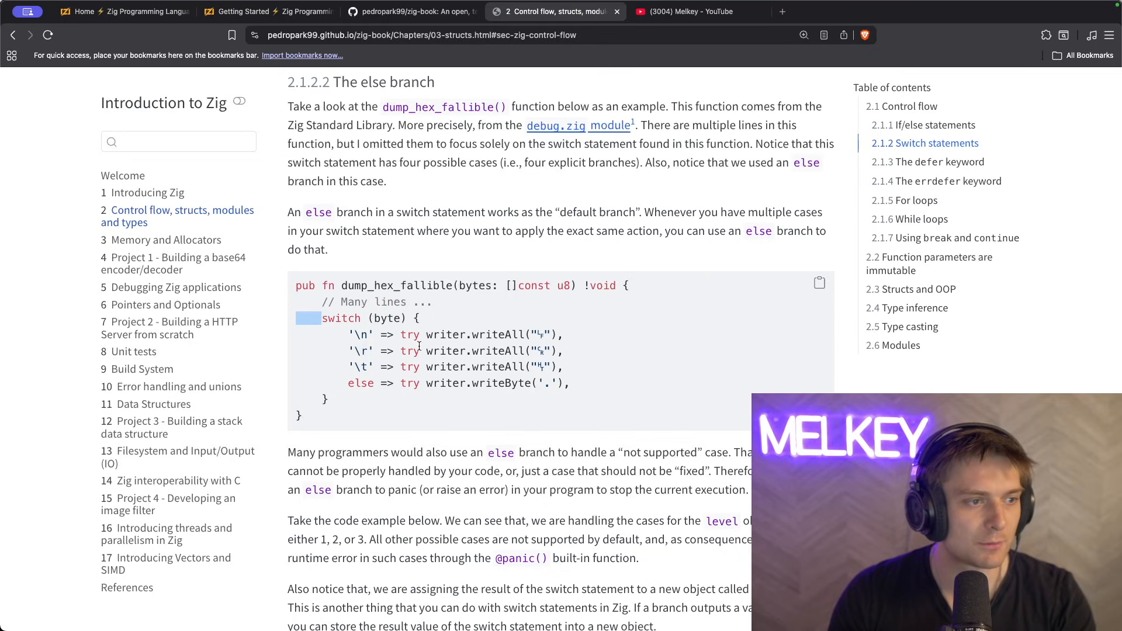
click(388, 345)
drag(354, 382, 574, 386)
click(467, 386)
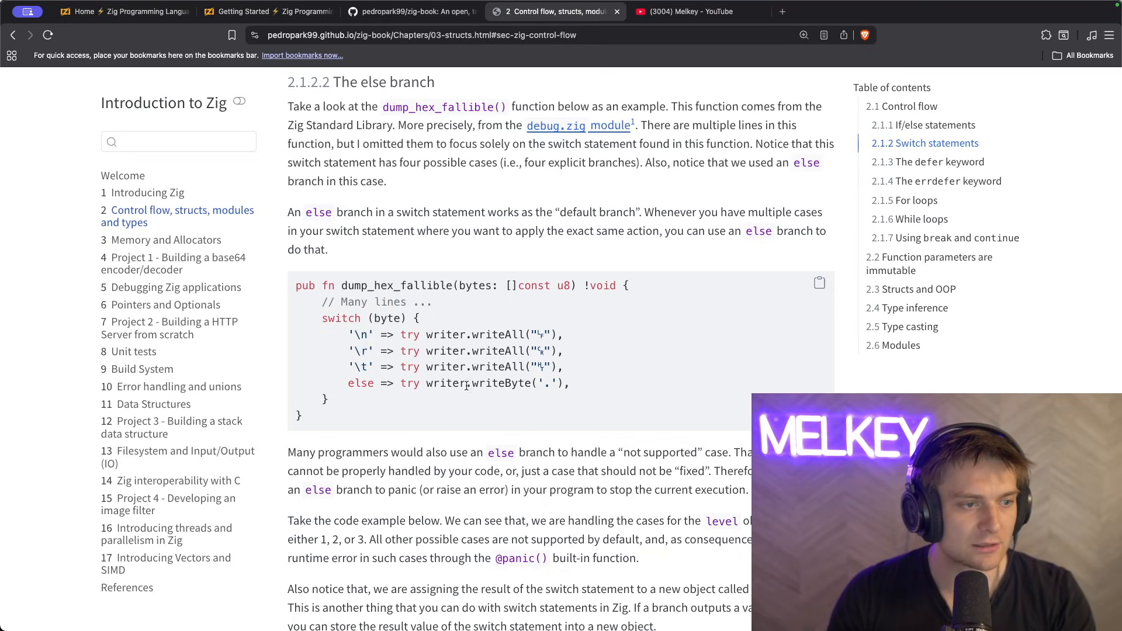
drag(342, 249, 285, 215)
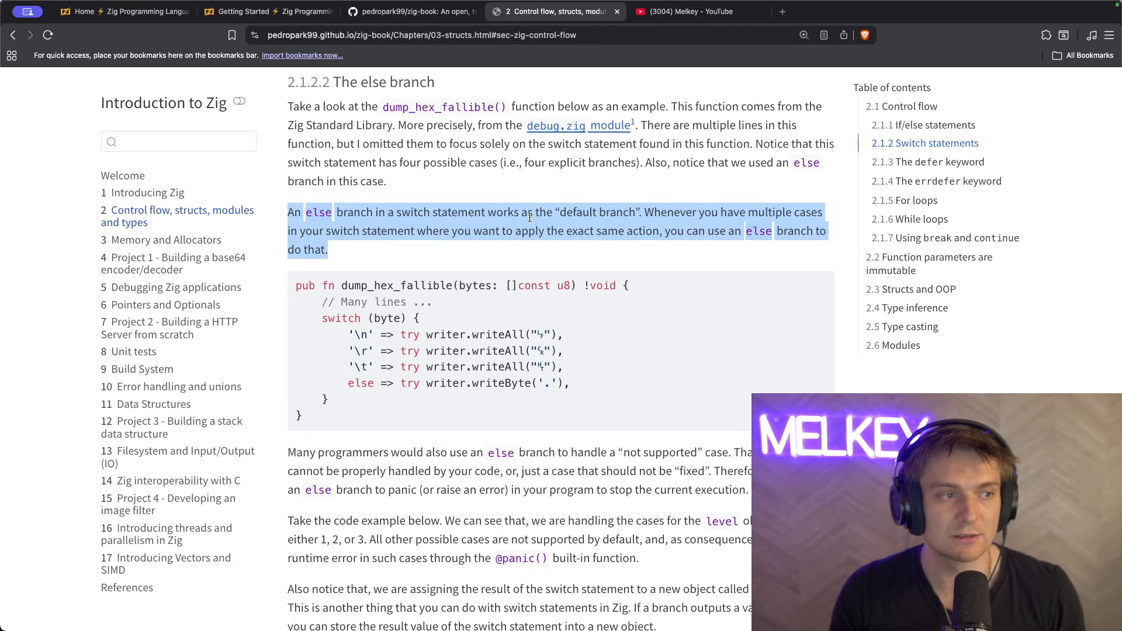
scroll(529, 217, down, 3)
scroll(477, 307, down, 1)
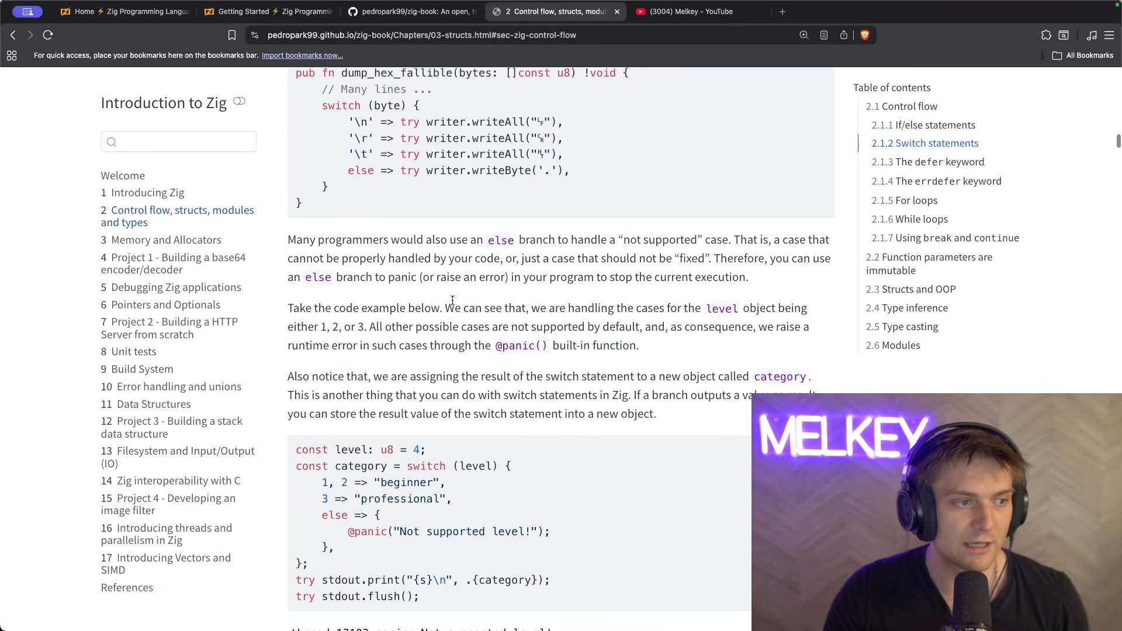
mouse_move(287, 245)
mouse_down()
mouse_move(520, 286)
mouse_move(640, 290)
mouse_up()
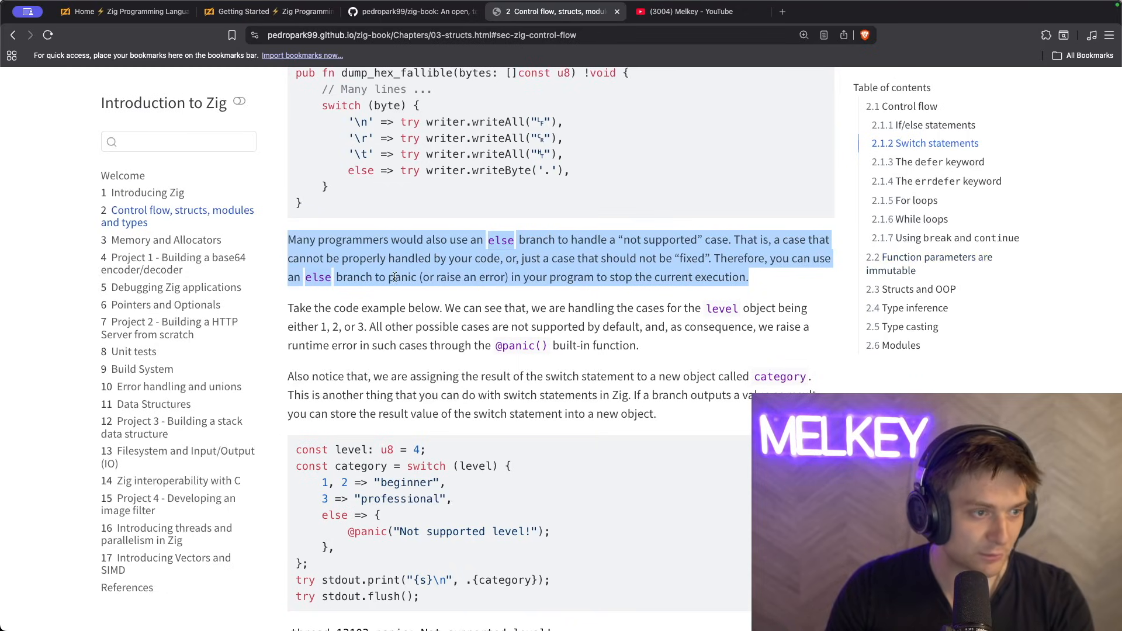
click(763, 279)
scroll(763, 279, down, 3)
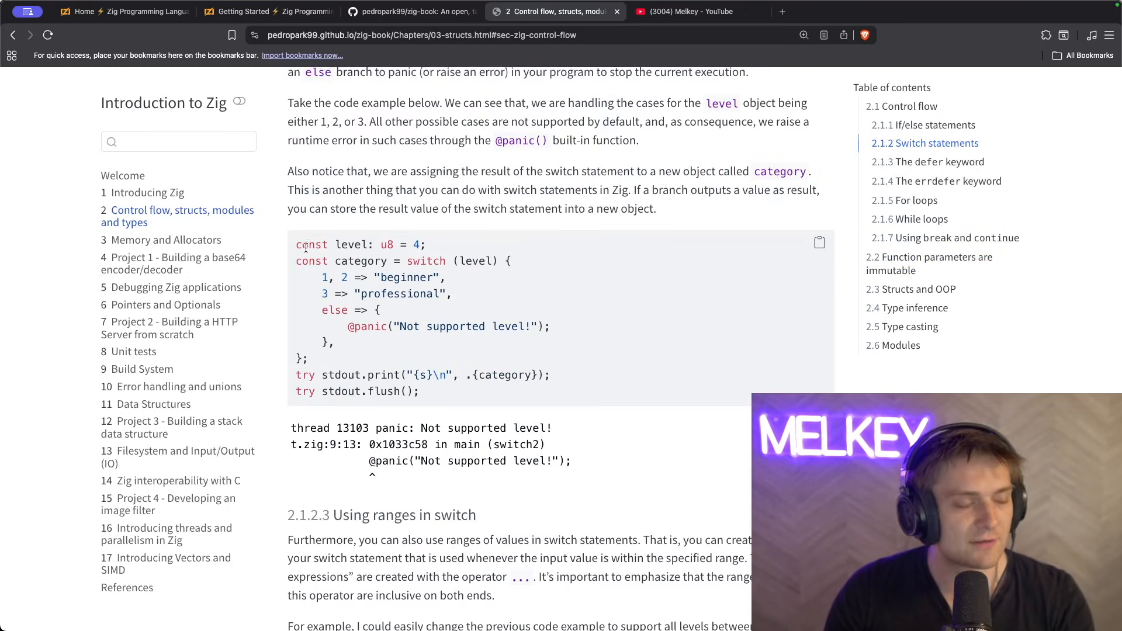
drag(296, 245, 355, 247)
click(414, 243)
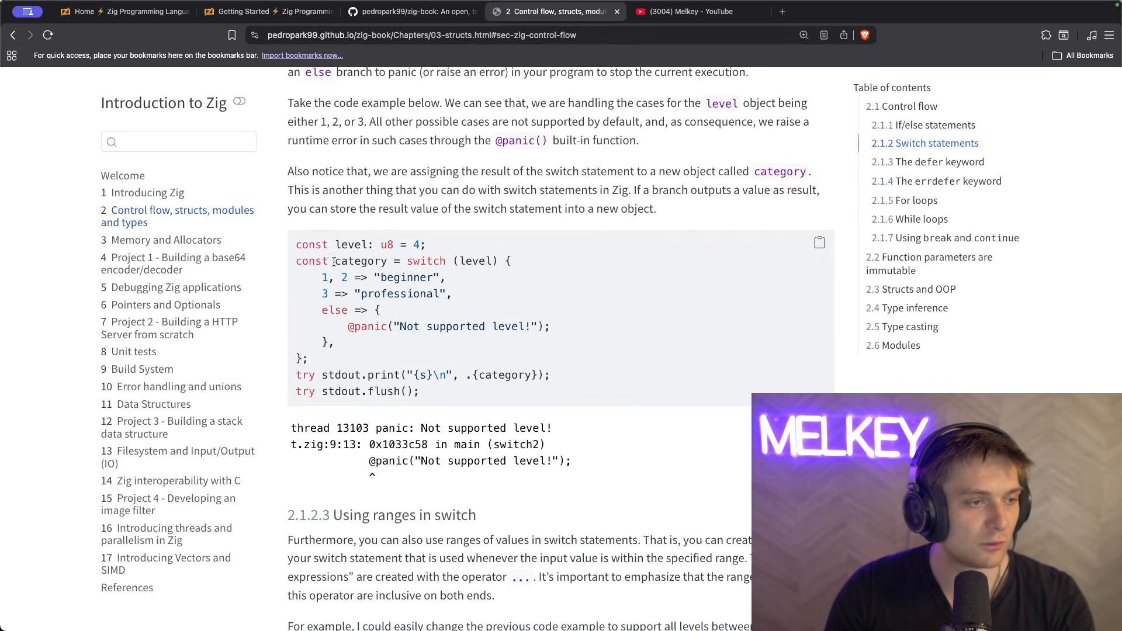
triple_click(411, 260)
double_click(474, 260)
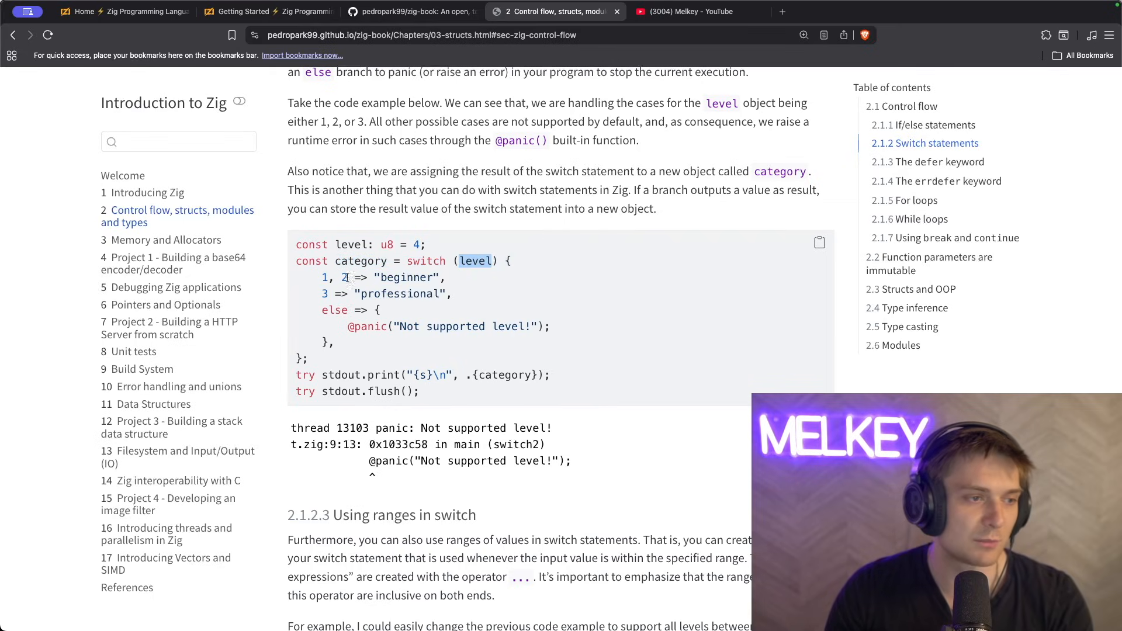
click(345, 277)
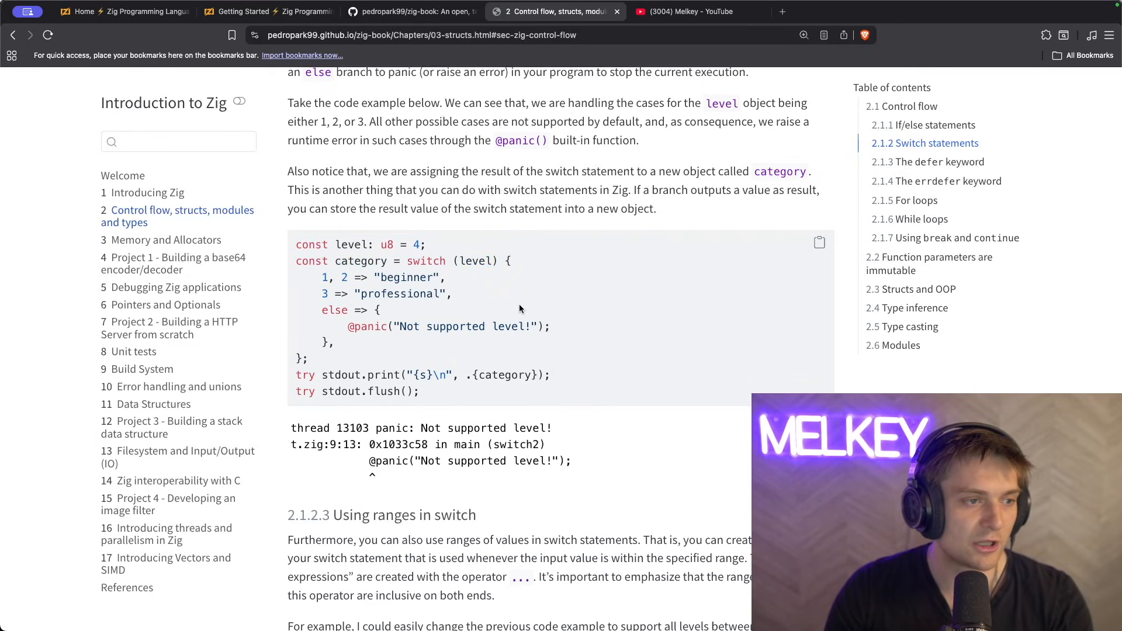
drag(340, 343, 322, 310)
click(556, 328)
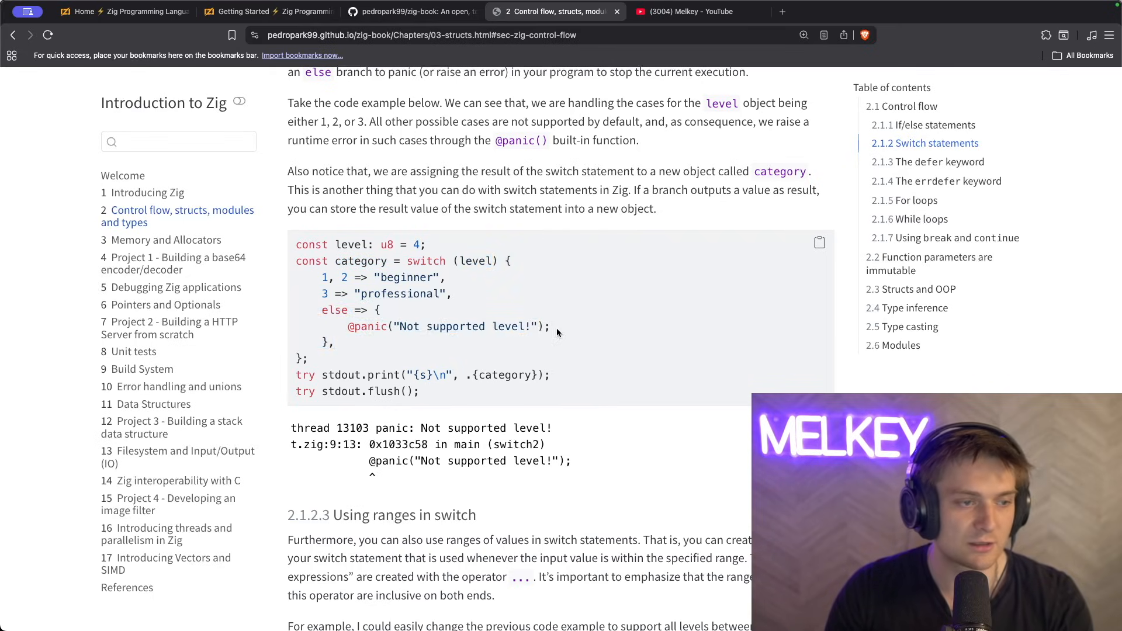
drag(436, 392, 298, 343)
click(507, 346)
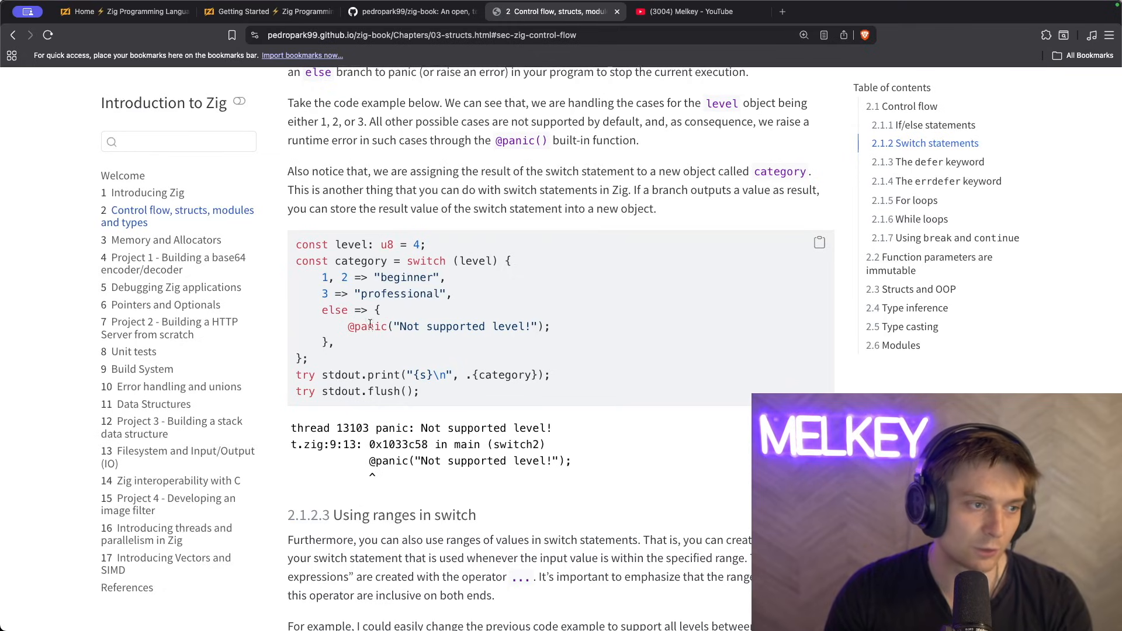
drag(551, 326, 308, 314)
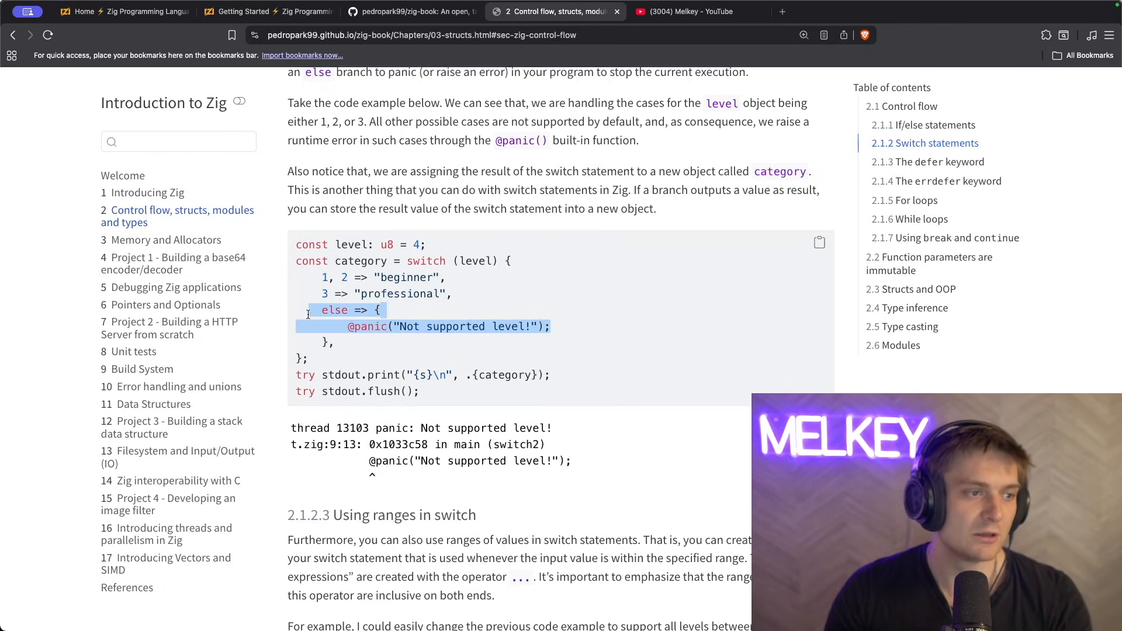
scroll(608, 312, down, 5)
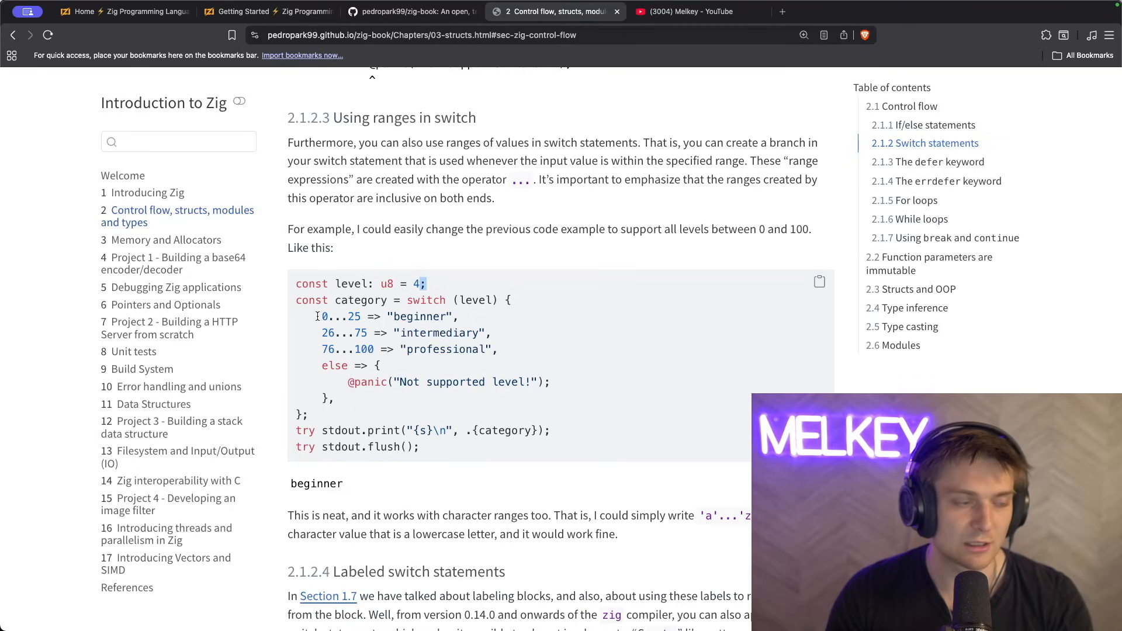
drag(366, 311, 303, 335)
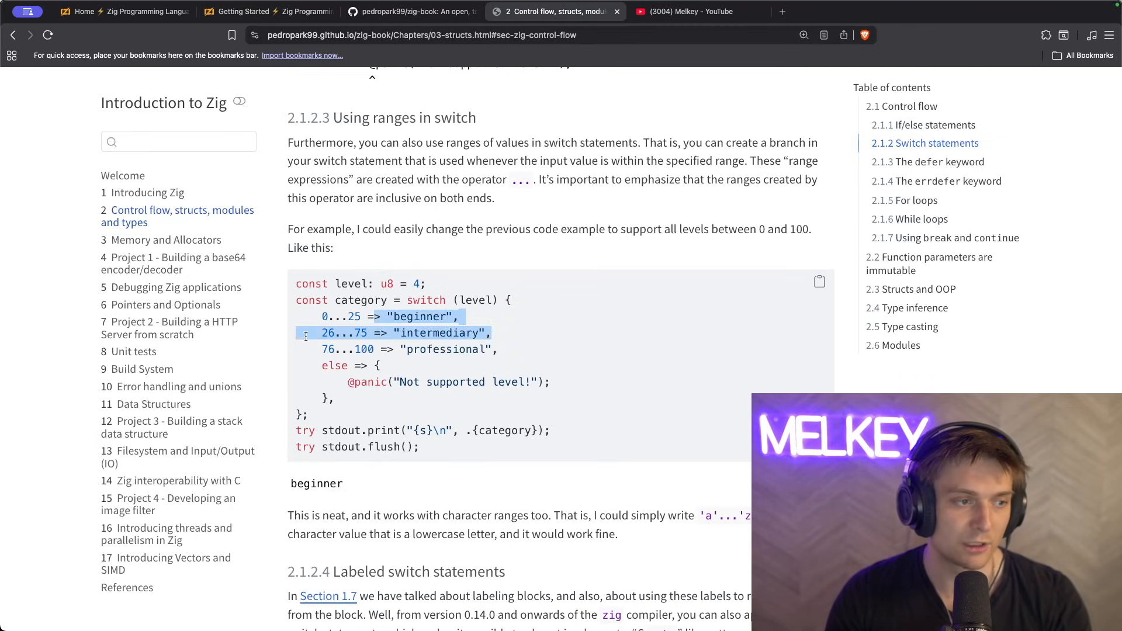
click(340, 331)
drag(402, 332, 538, 345)
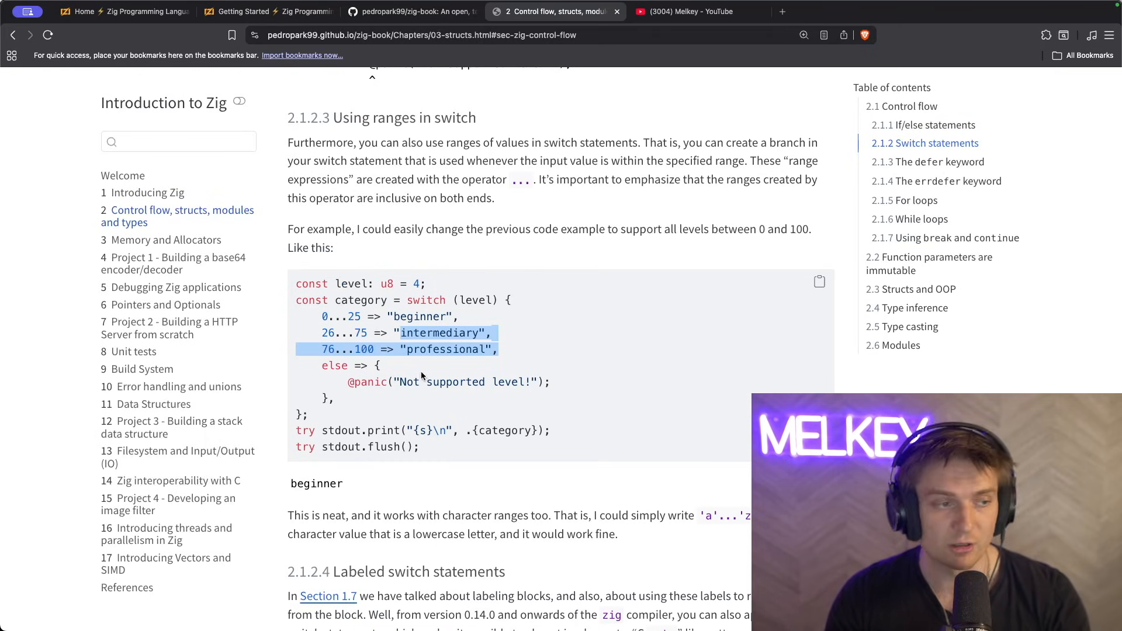
click(416, 337)
drag(321, 349, 521, 353)
click(408, 446)
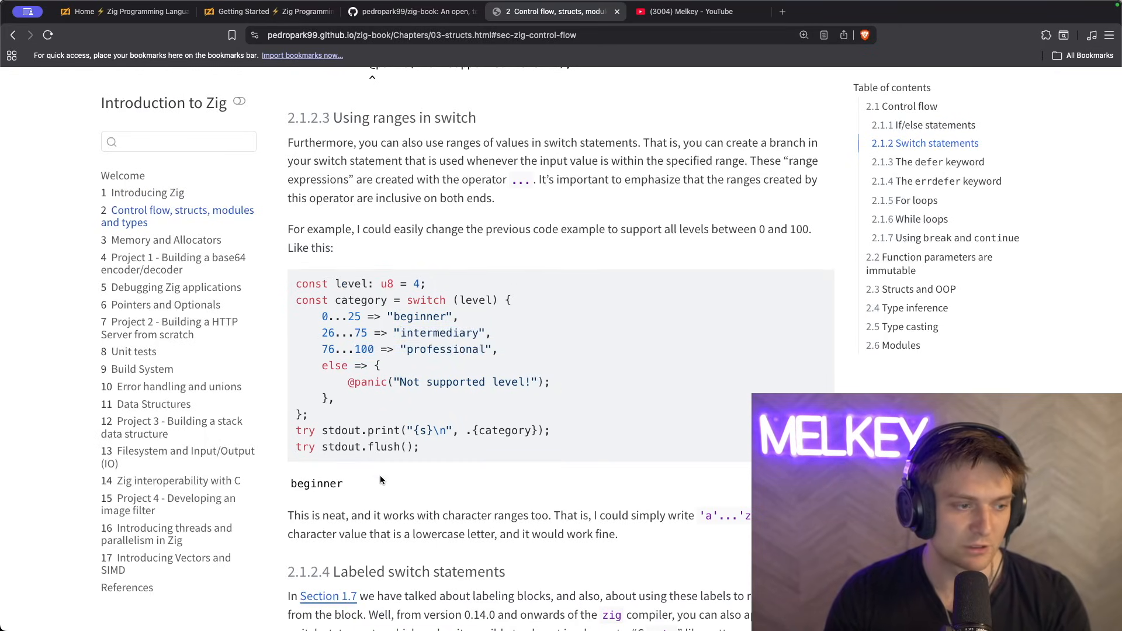
drag(381, 481, 274, 482)
click(650, 306)
scroll(650, 307, down, 5)
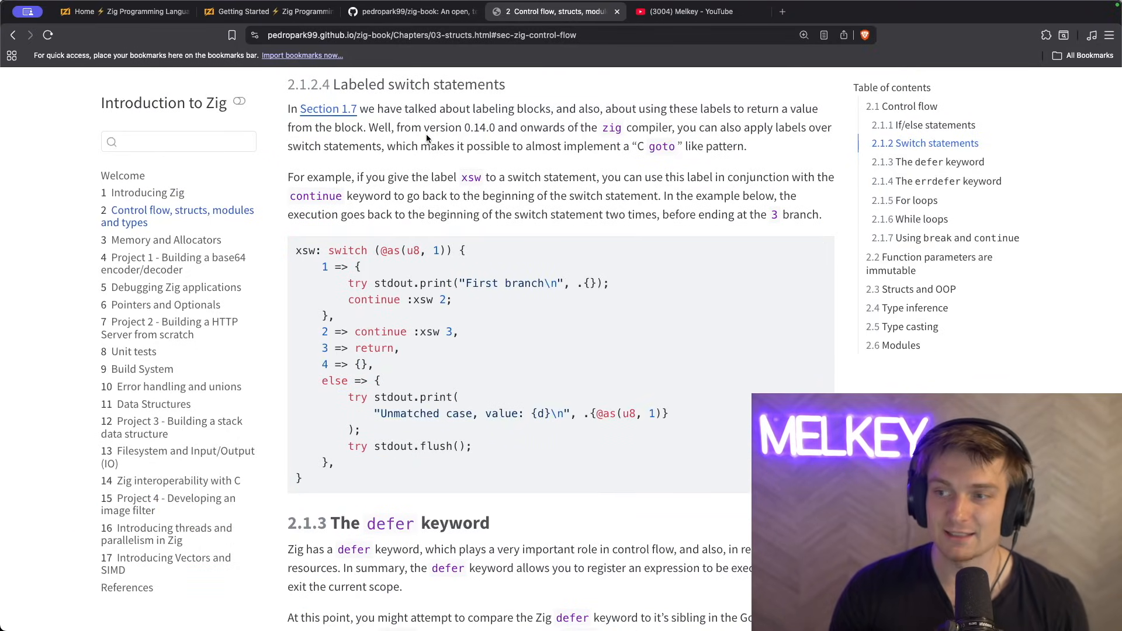
- Enlarge the book and read through the paragraph explaining labeled switches
key(ctrl+plus)
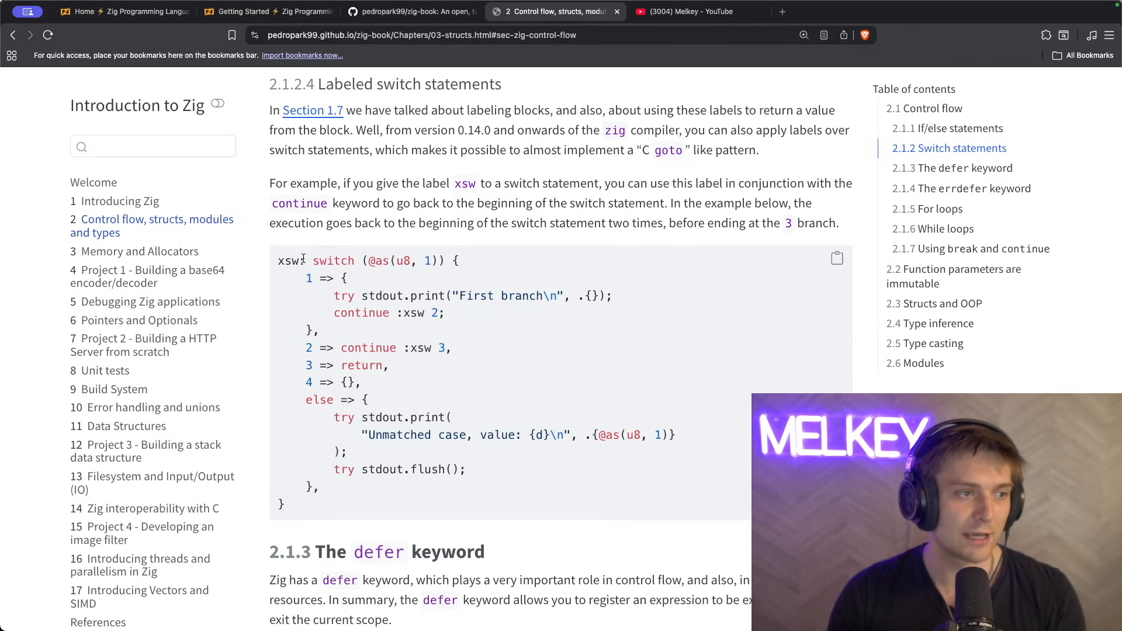
drag(304, 261, 289, 260)
click(487, 179)
drag(480, 183, 594, 183)
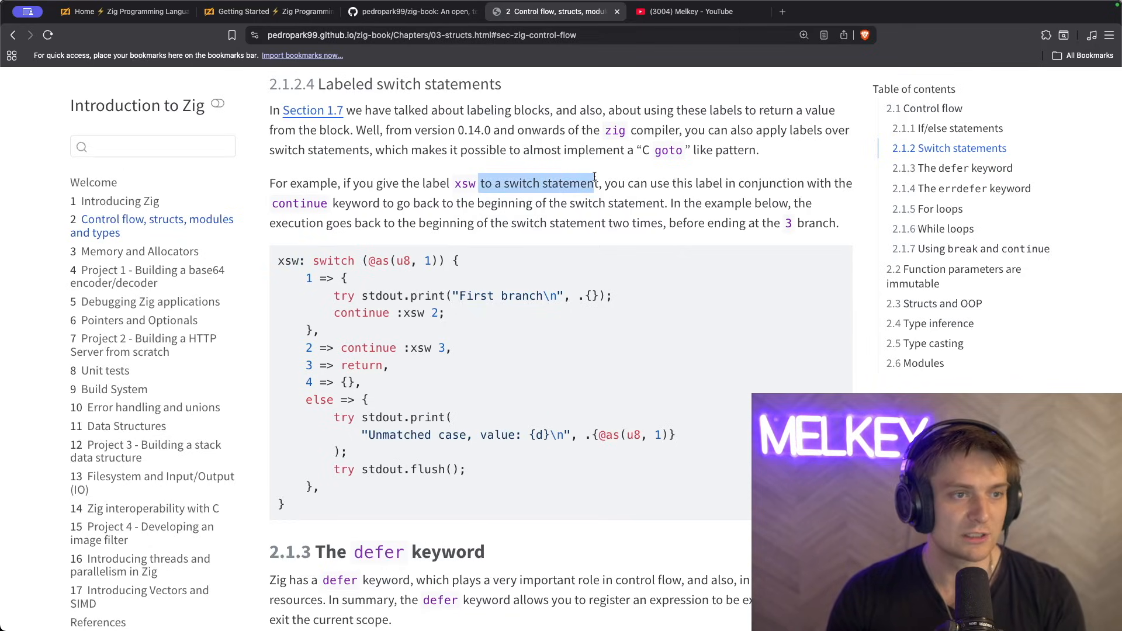
click(622, 177)
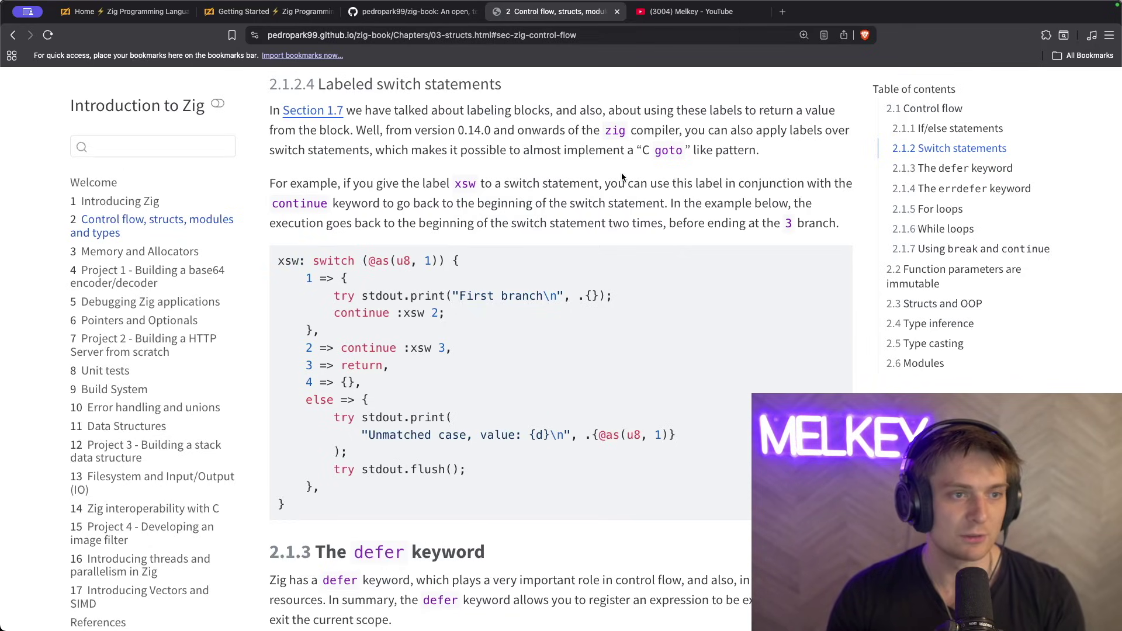
triple_click(748, 182)
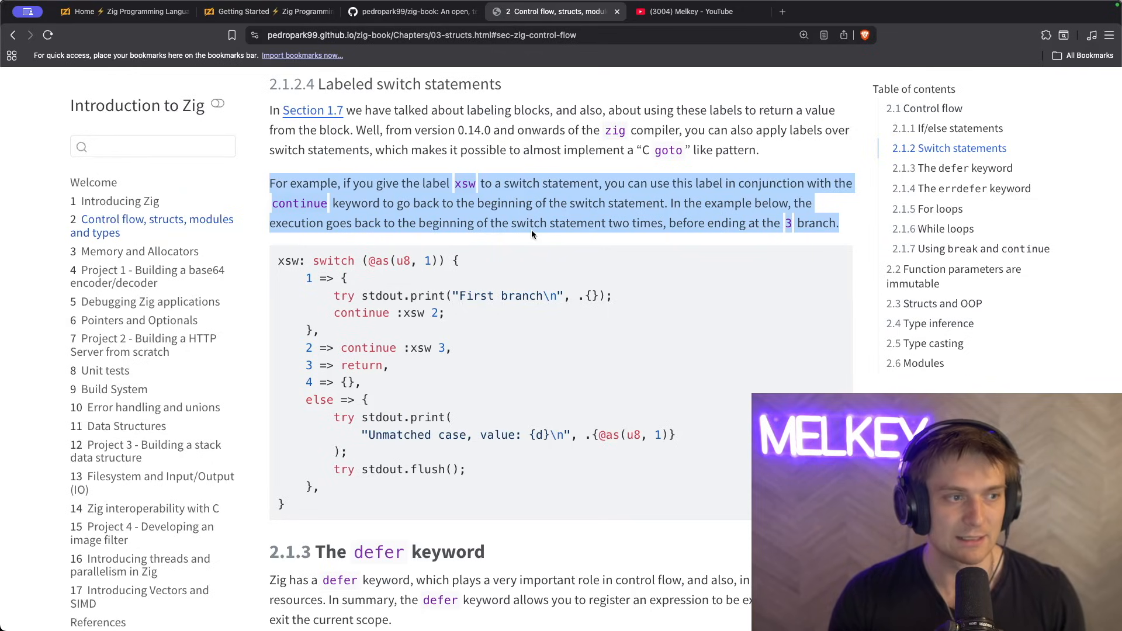
drag(670, 202, 837, 223)
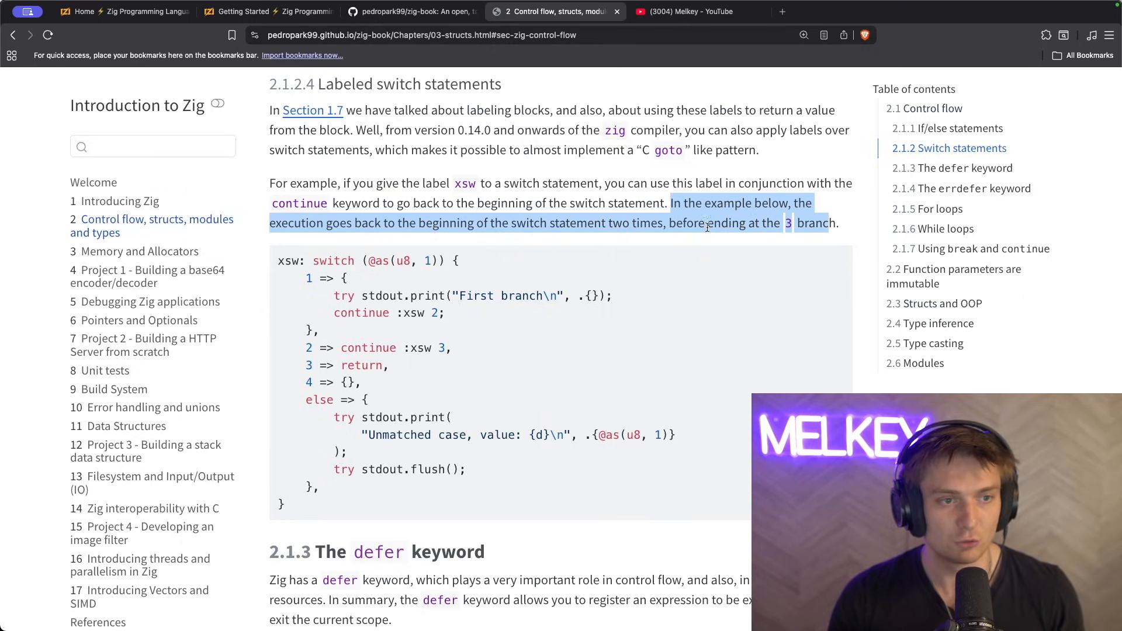
drag(748, 223, 833, 225)
mouse_move(526, 282)
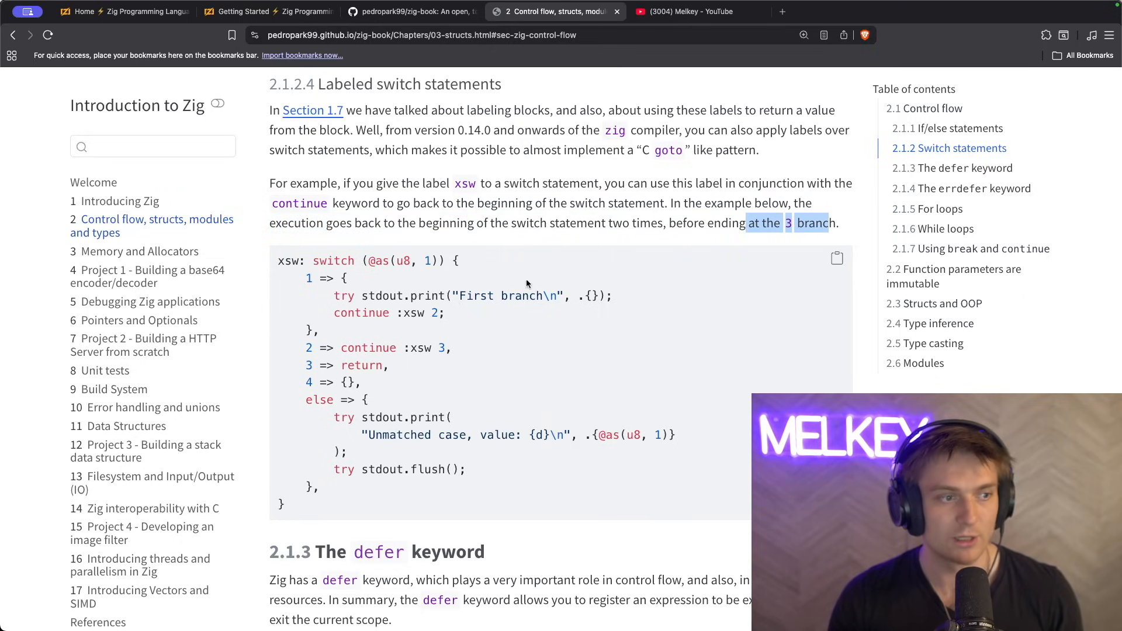
scroll(494, 313, down, 1)
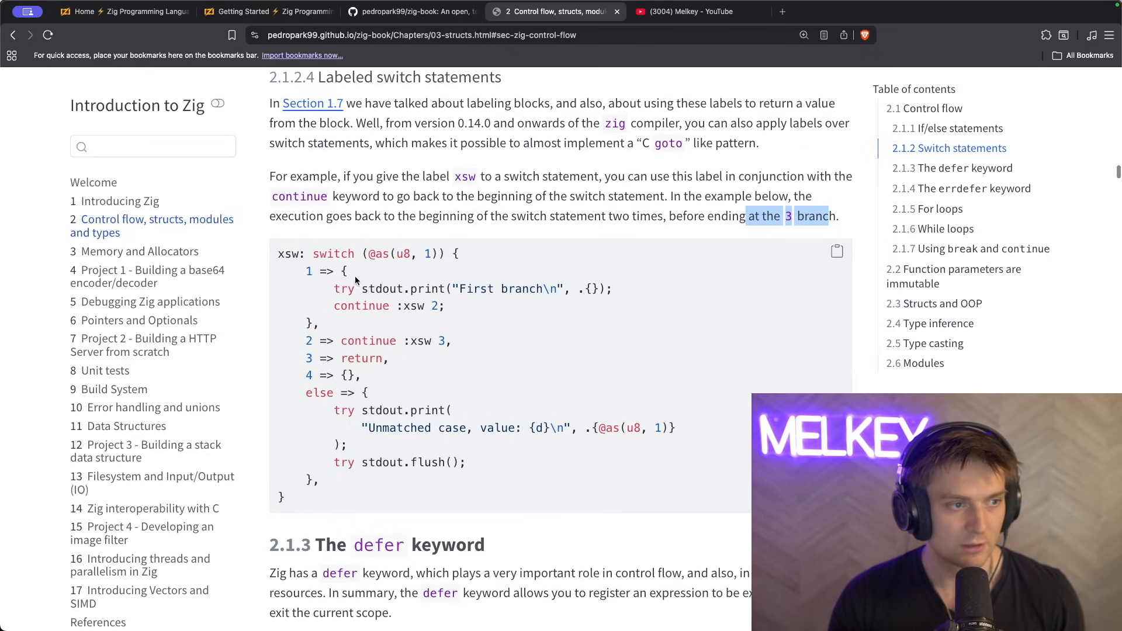
- Study the xsw example's continue :xsw branches and copy the labeled switch code
double_click(285, 253)
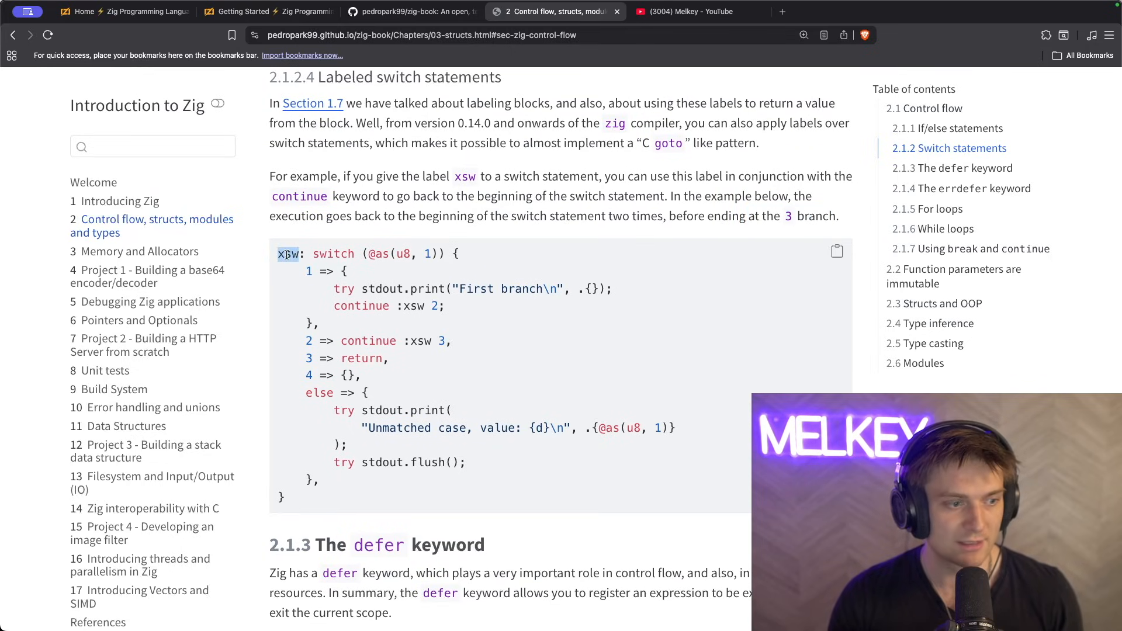
click(427, 253)
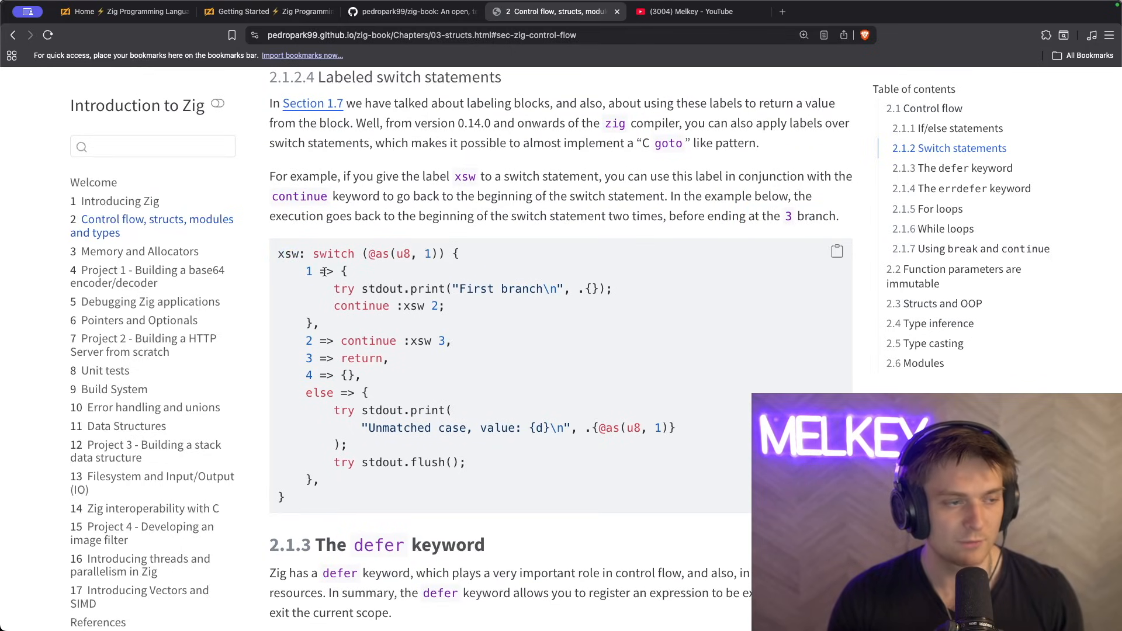
drag(338, 289, 606, 302)
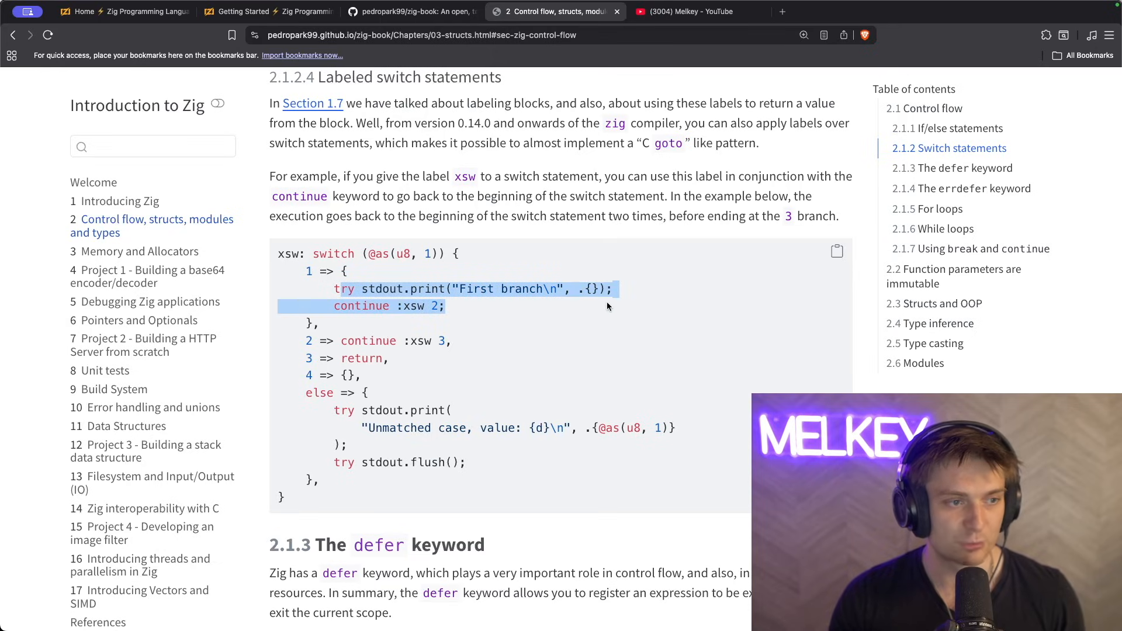
click(480, 319)
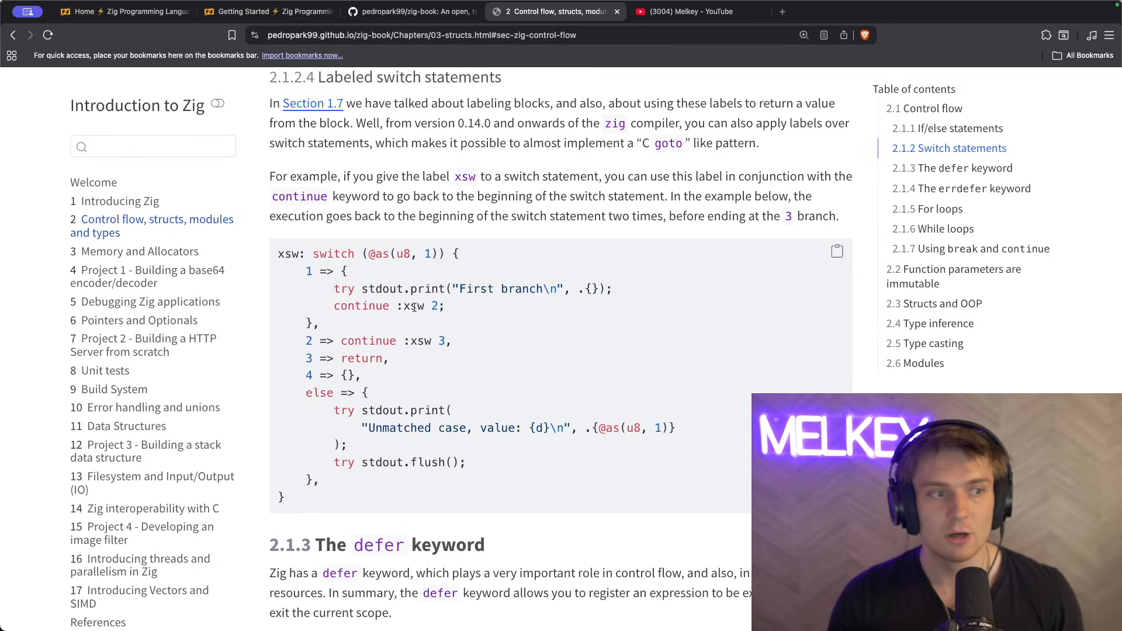
double_click(412, 306)
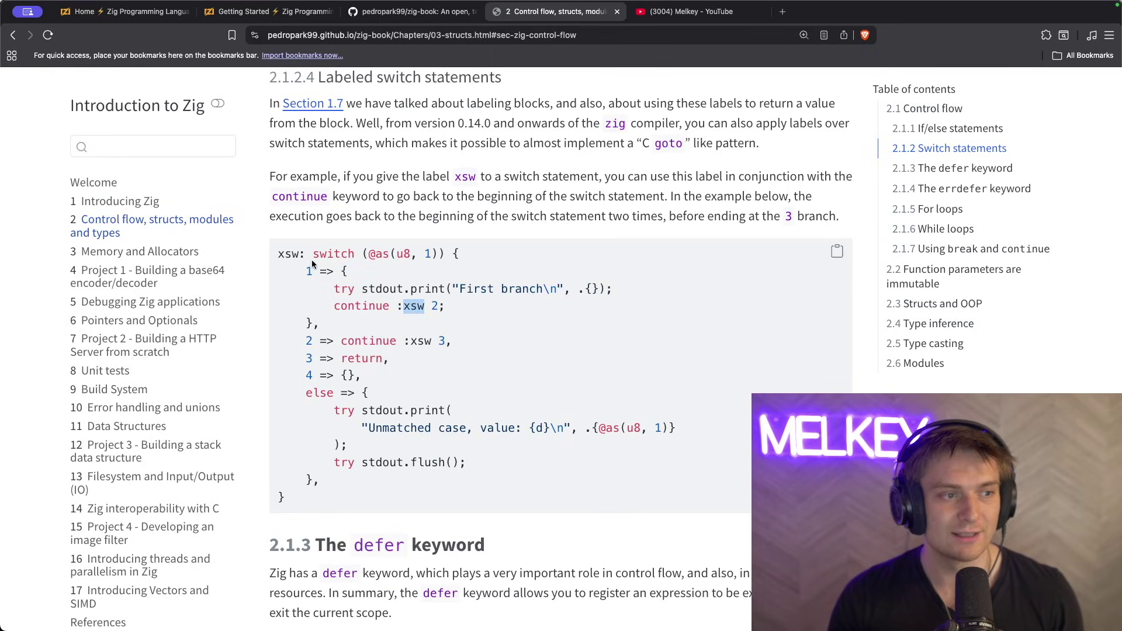
double_click(435, 305)
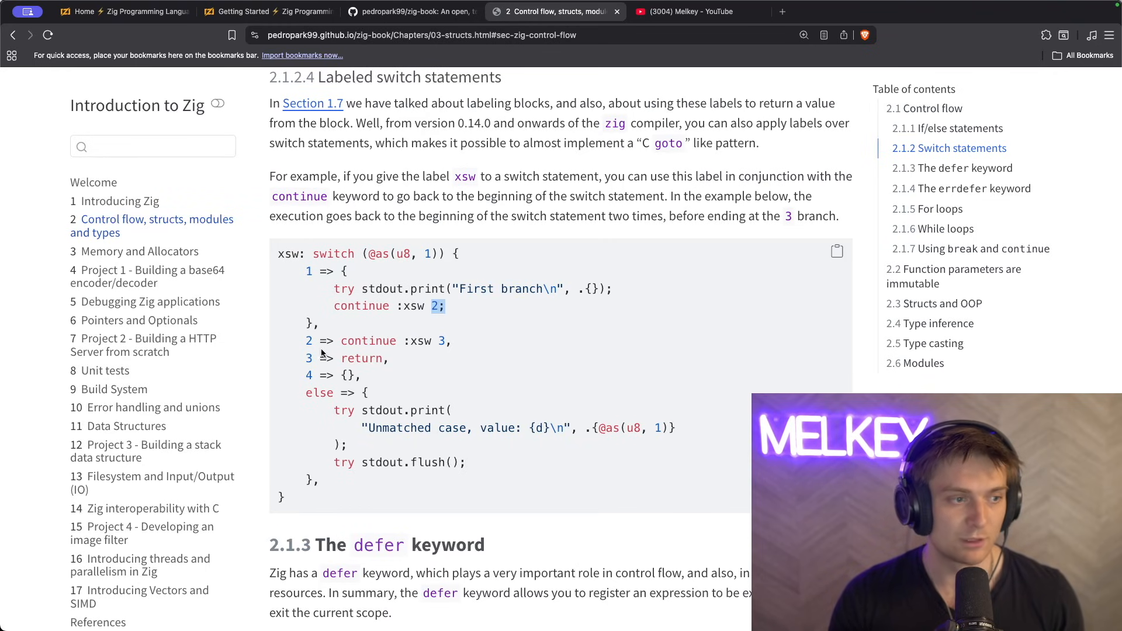
drag(327, 342, 453, 343)
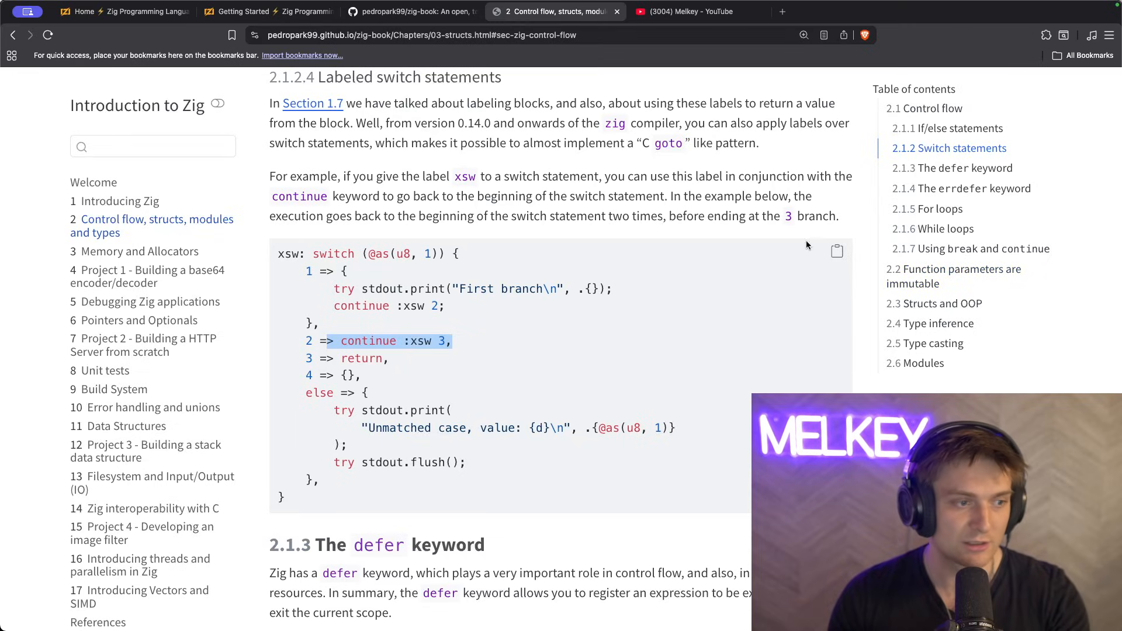
click(837, 252)
- Check the pasted labeled switch in main.zig, run zig build run, and return to nvim
key(alt+Tab)
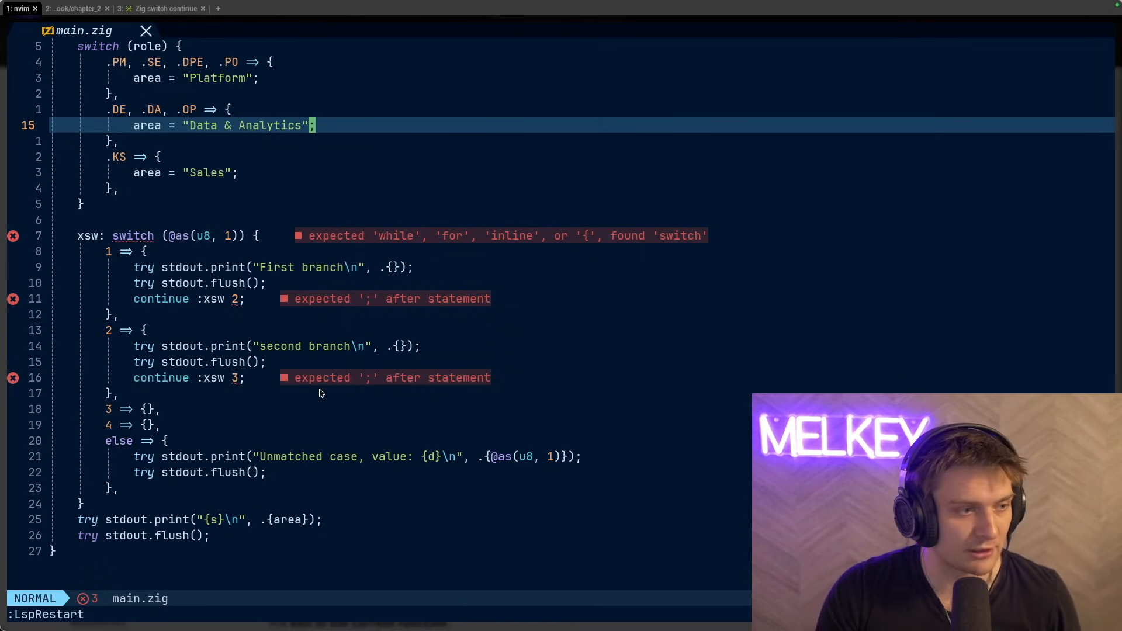
scroll(252, 312, down, 1)
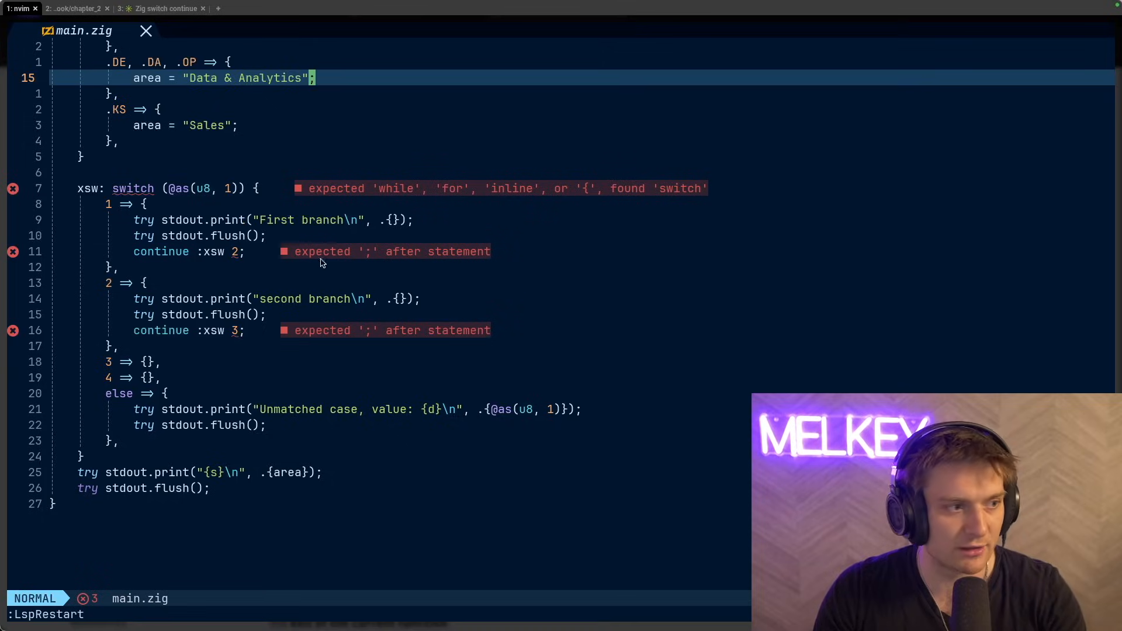
click(179, 236)
click(154, 362)
key(ctrl+b)
text(2 )
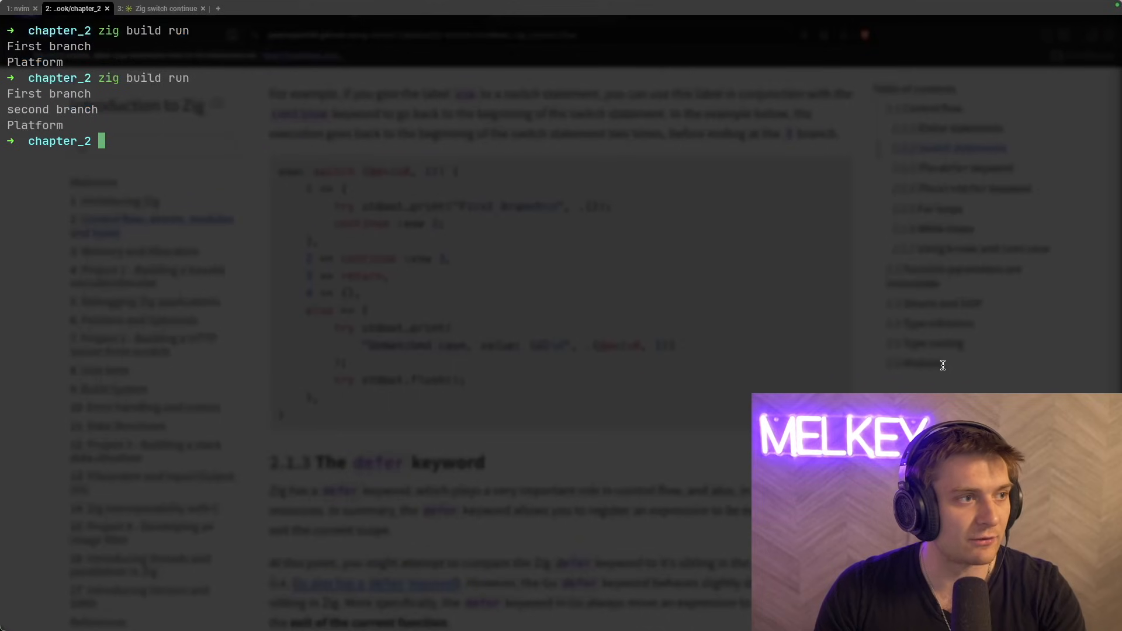
text(zig build run)
key(Return)
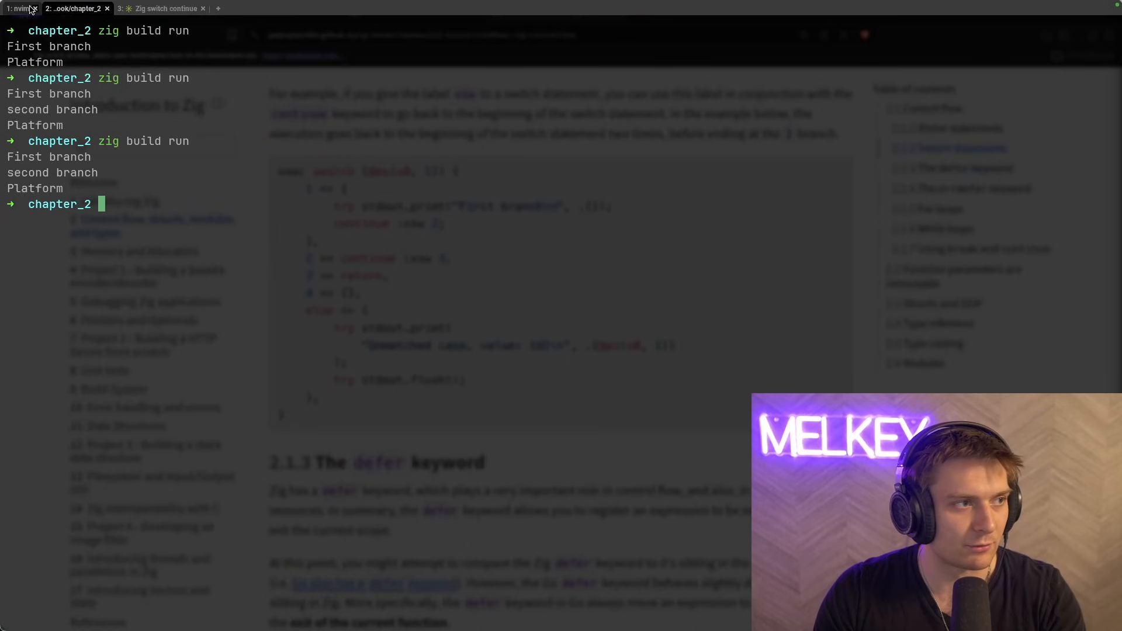
key(ctrl+b)
key(1)
scroll(324, 421, up, 2)
scroll(329, 228, up, 2)
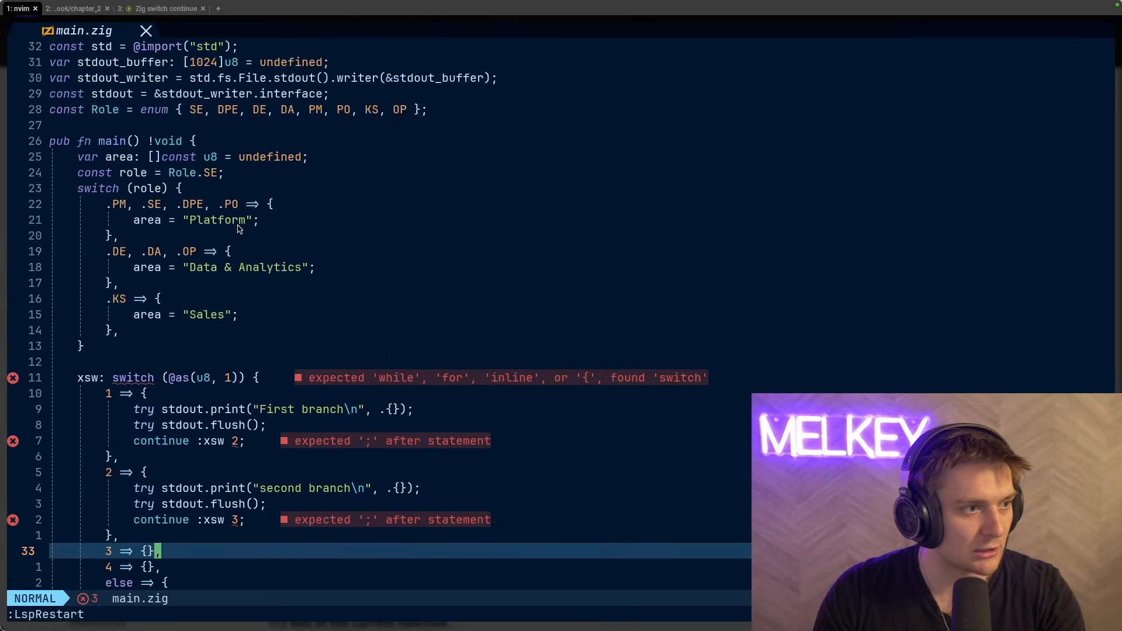
scroll(249, 238, down, 3)
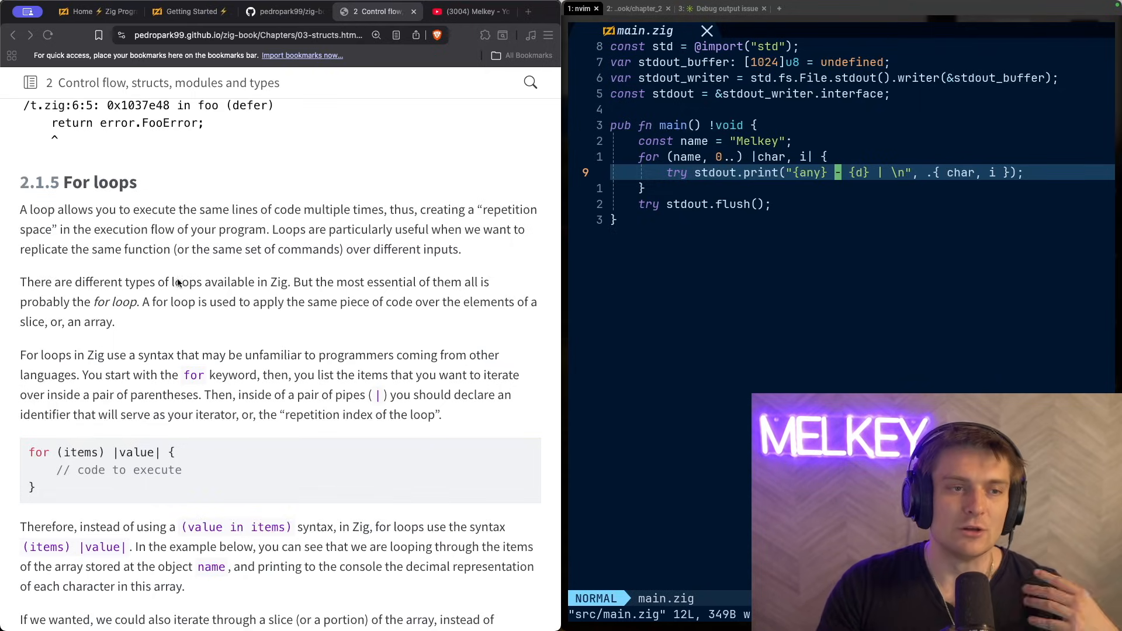
- Move to the main function line to start the for loop over the name string
click(741, 125)
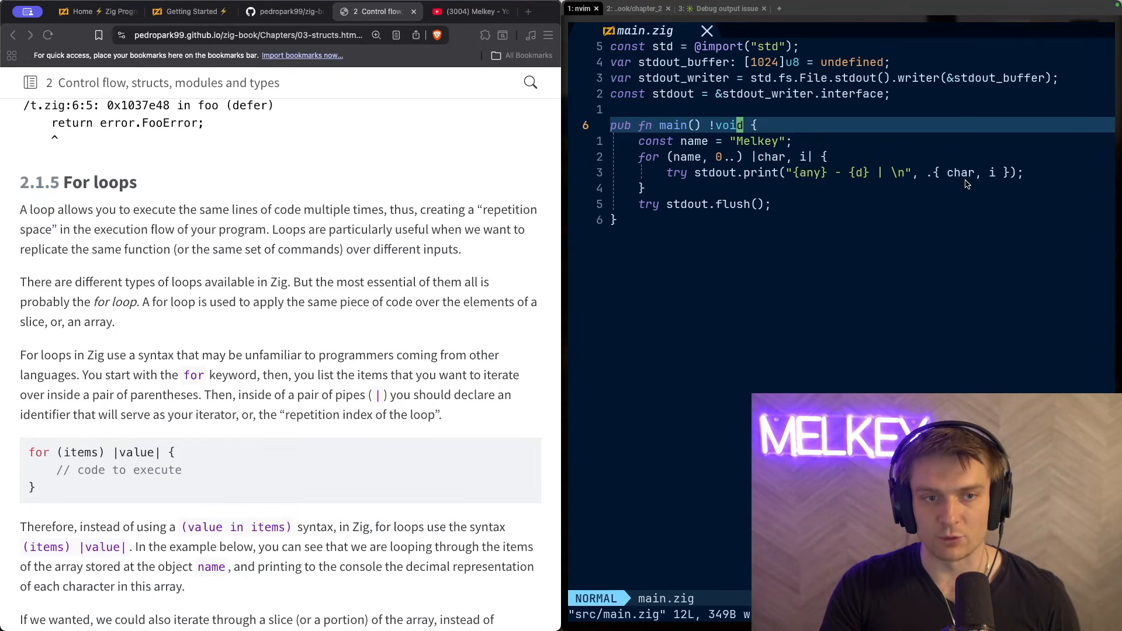
- Check the run output, change the {any} specifier to {c}, and run zig build run again
key(ctrl+b)
key(2)
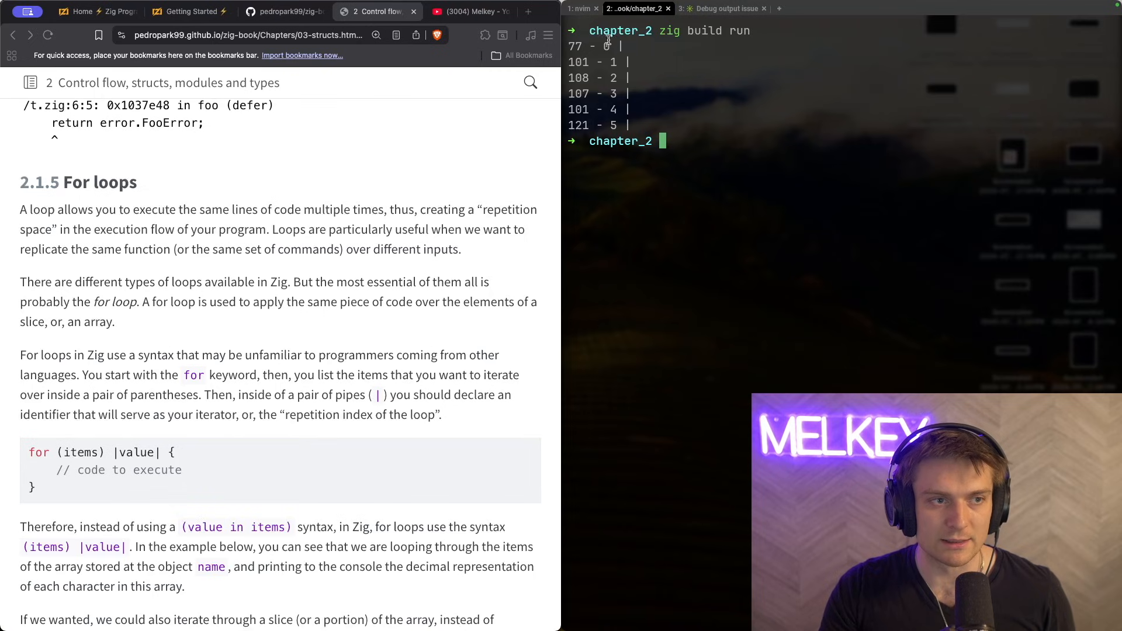
key(ctrl+b)
key(1)
key(j)
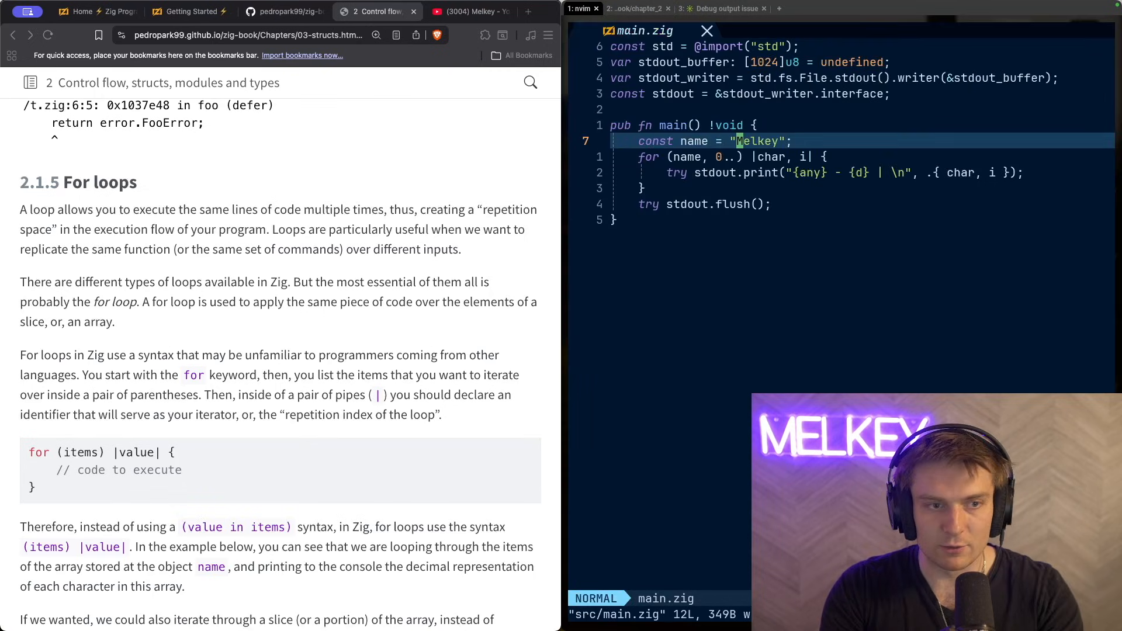
key(j)
key(j)
key(j)
key(k)
key(w)
key(w)
key(w)
key(w)
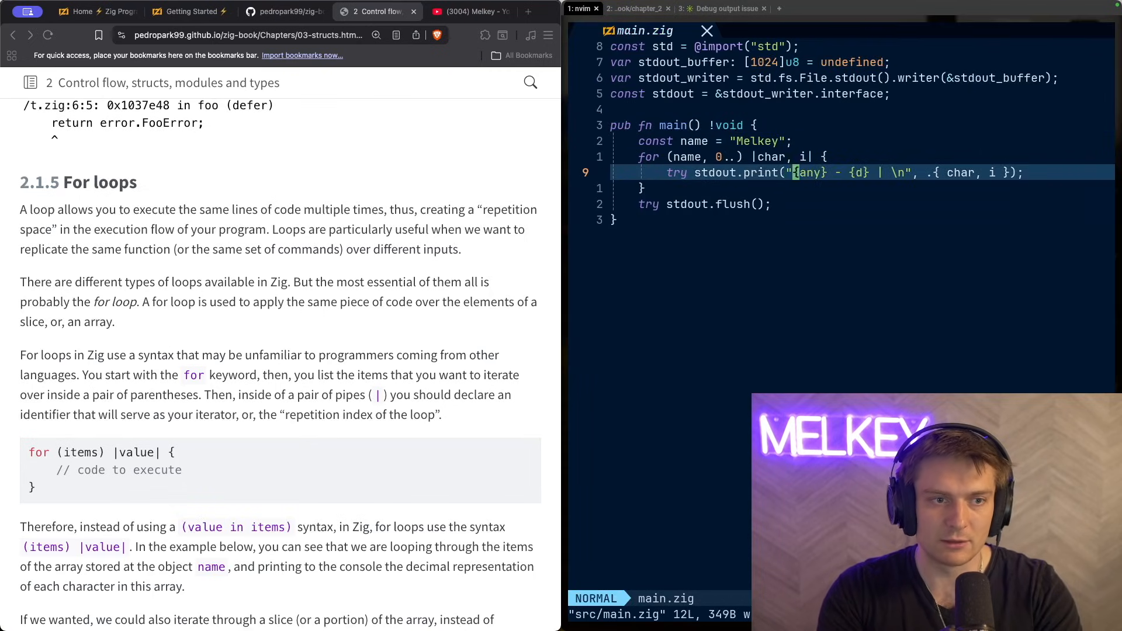
text(ciwd)
key(Escape)
key(ctrl+b)
text(2 )
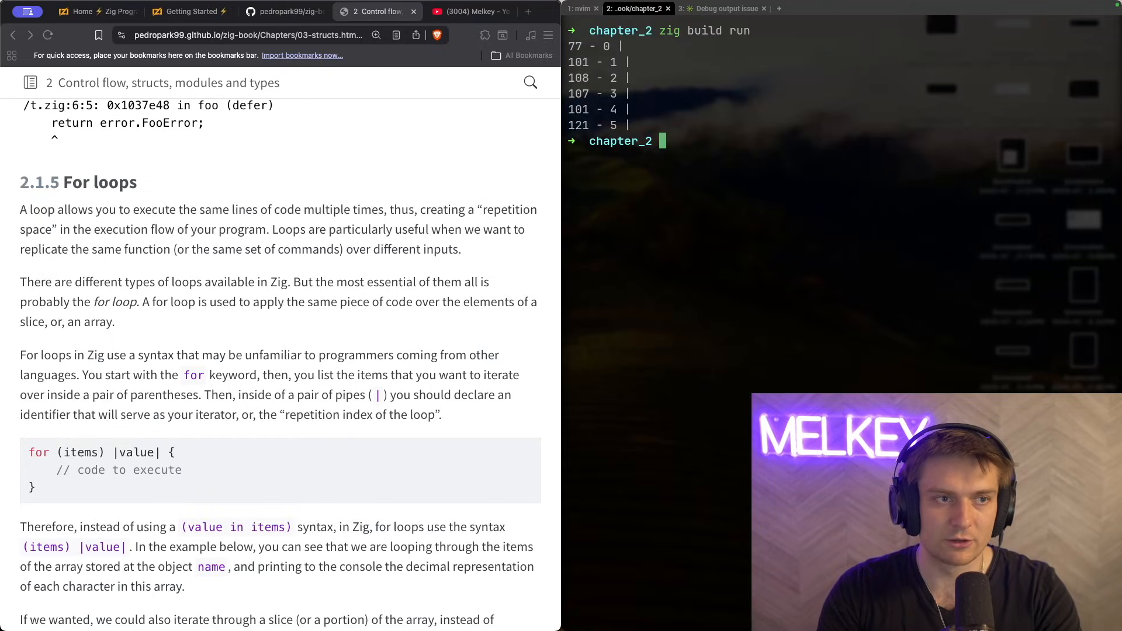
text(zig build run)
key(Return)
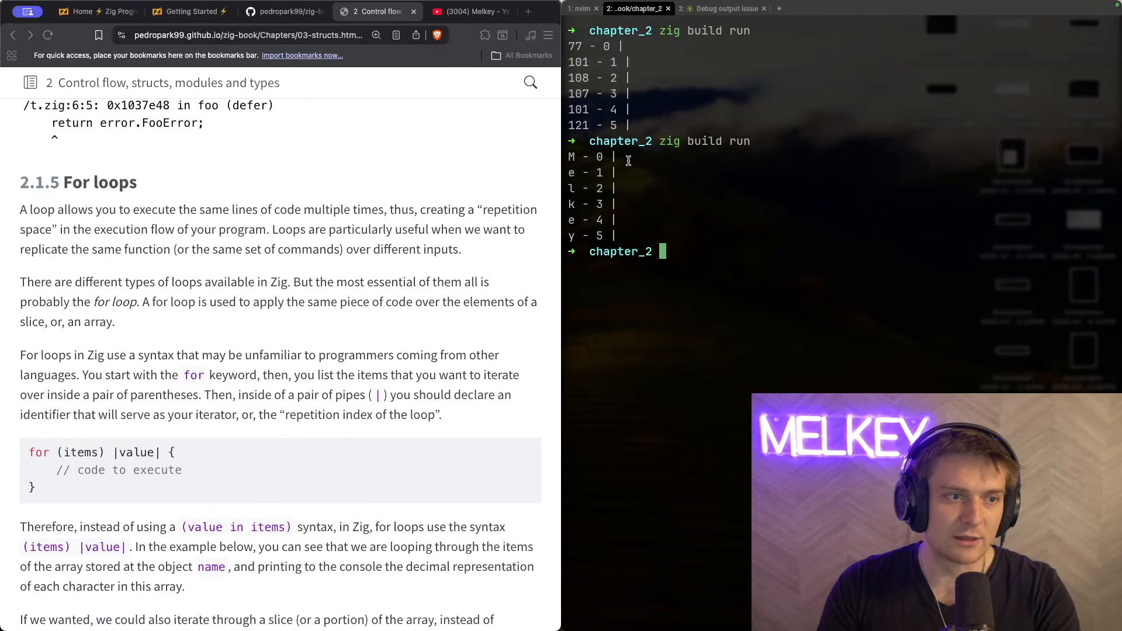
key(ctrl+b)
key(1)
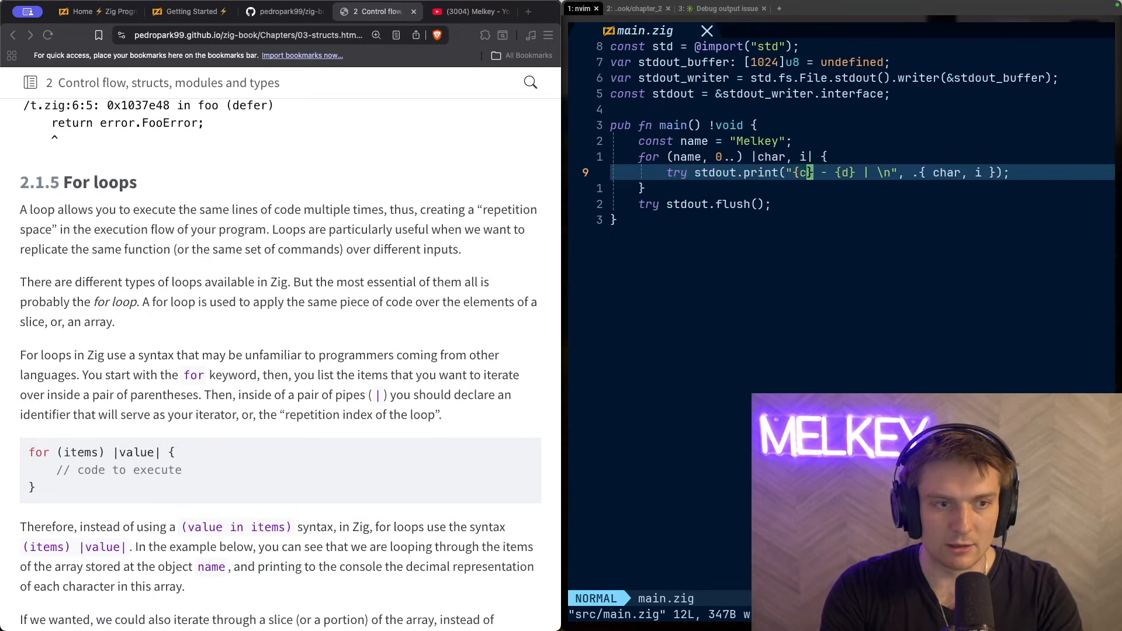
- Replace the char capture with _, drop char from the print arguments, and save main.zig
key(k)
key(j)
key(b)
key(k)
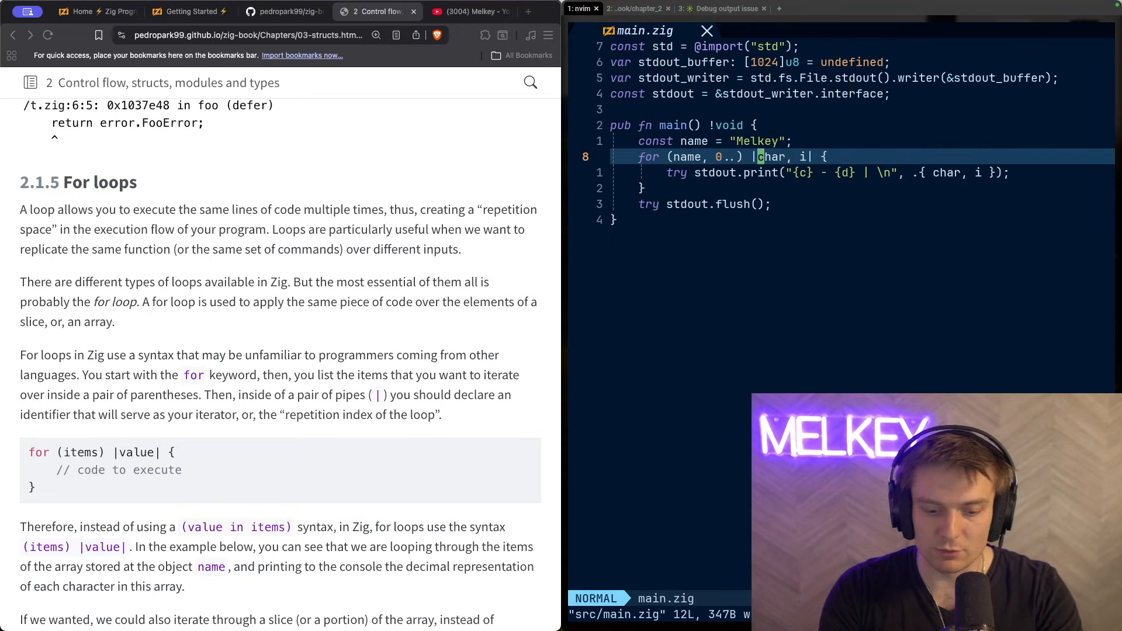
text(cw_)
key(Escape)
text(:w)
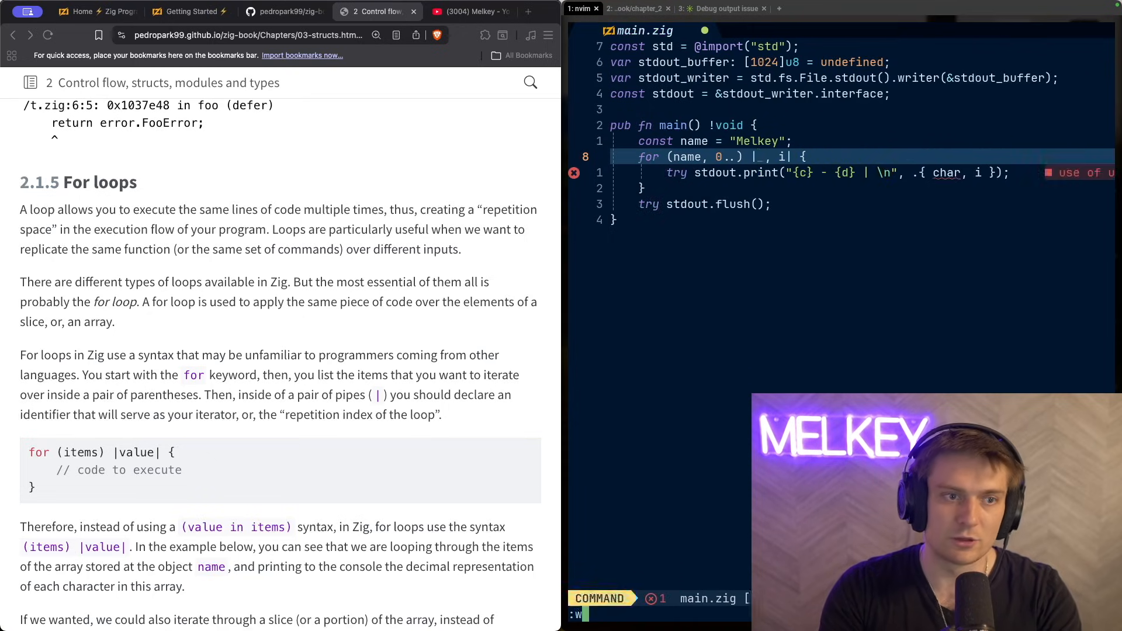
key(Return)
key(j)
key(w)
key(w)
key(w)
key(w)
key(w)
key(w)
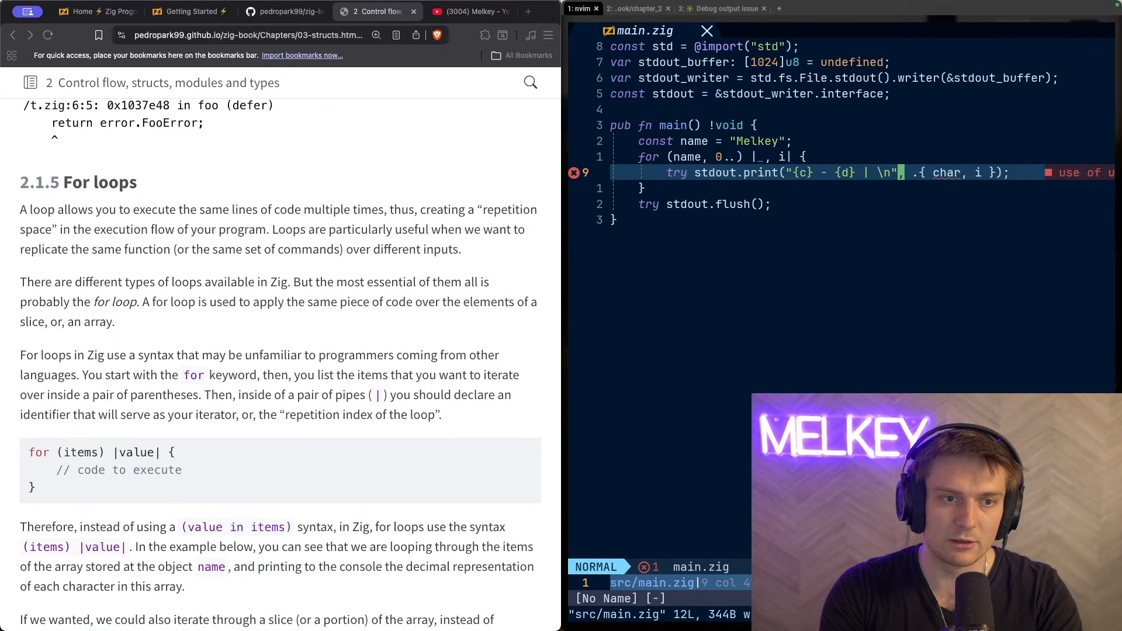
key(w)
key(w)
key(w)
key(d)
key(w)
key(x)
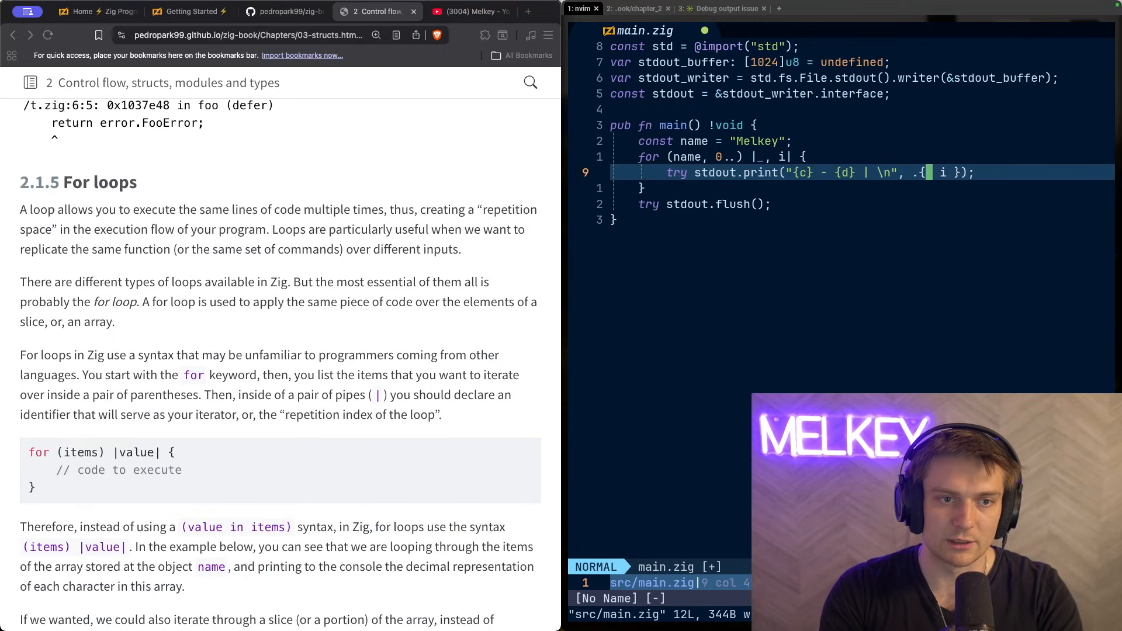
text(xlx:w)
key(Return)
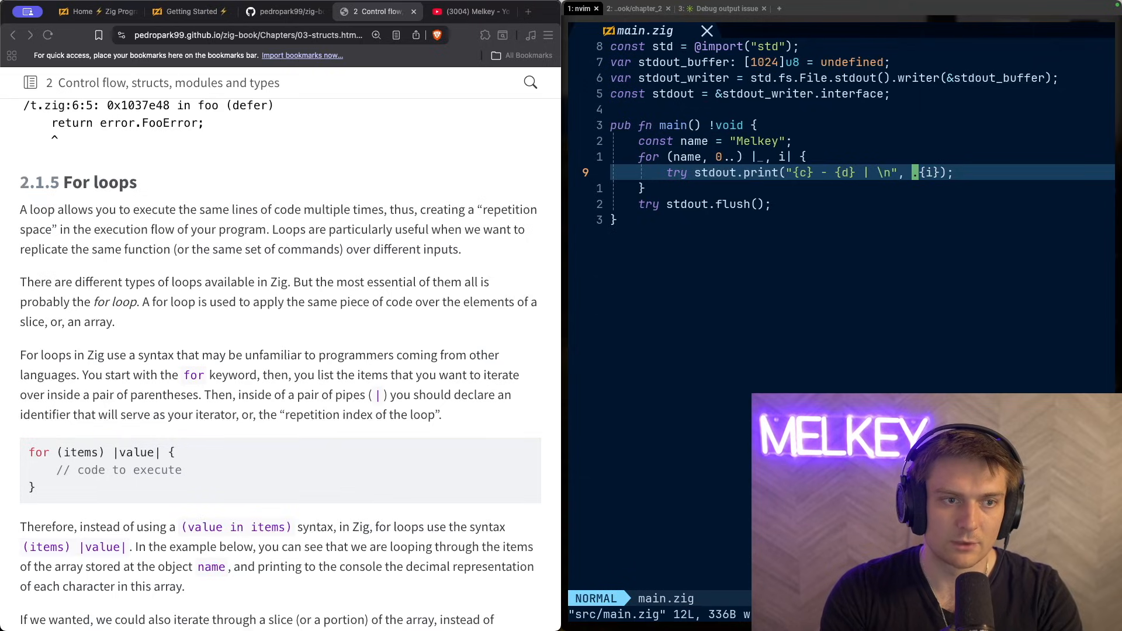
- Remove the leftover {c} specifier so only indices print, save, and run zig build run
key(b)
key(b)
key(b)
key(b)
key(b)
key(h)
key(x)
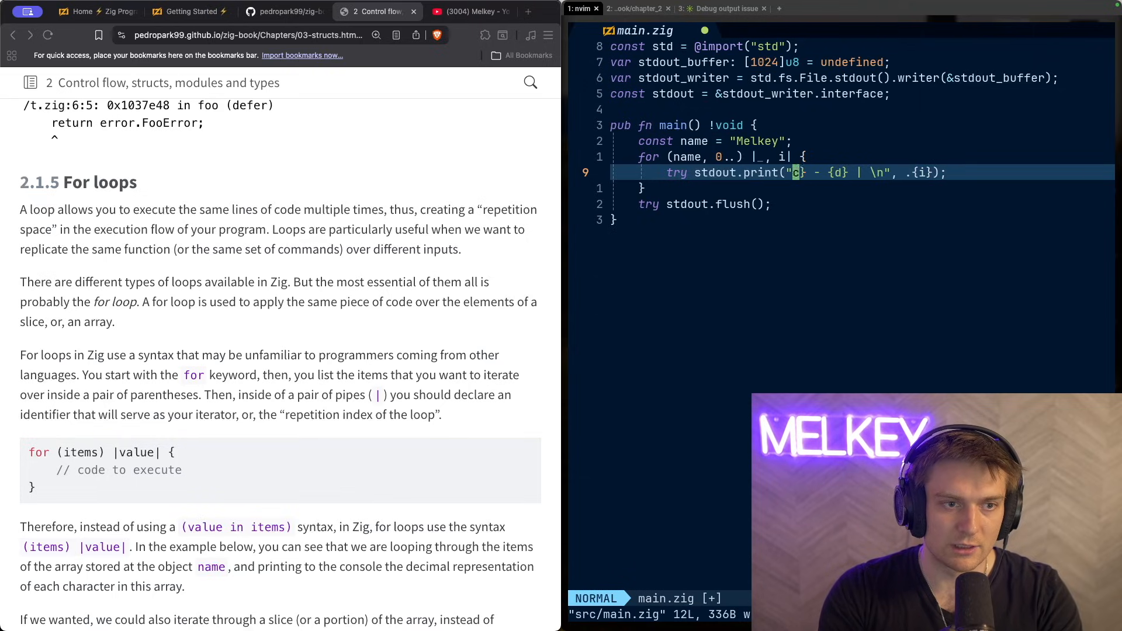
key(x)
key(x)
text(x:w)
key(Return)
key(ctrl+b)
text(2 )
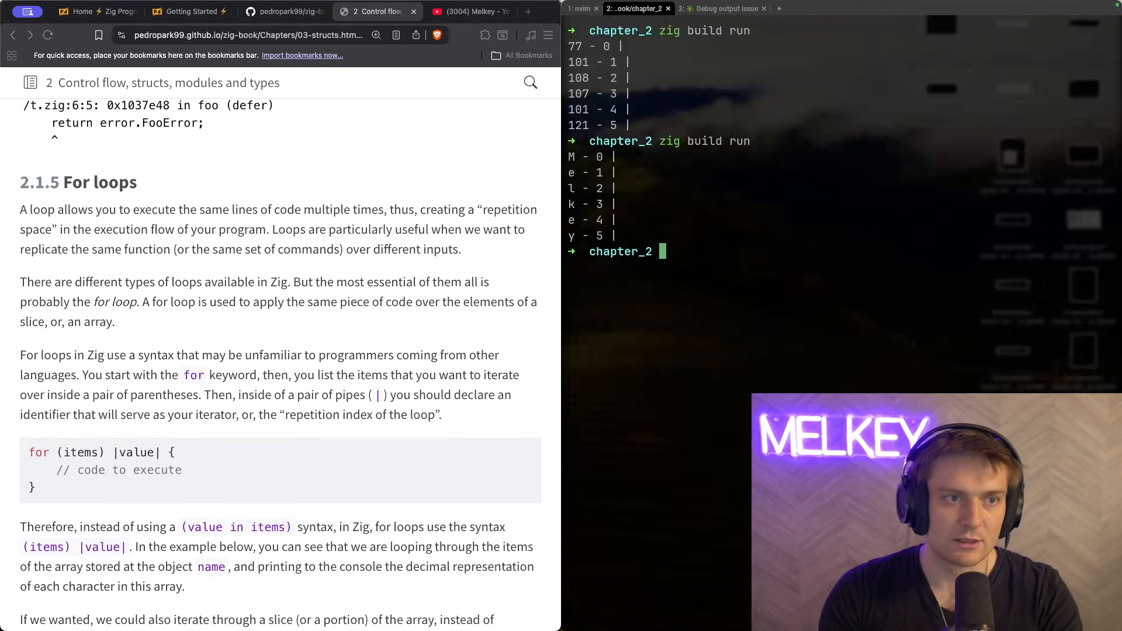
text(zig build run)
key(Return)
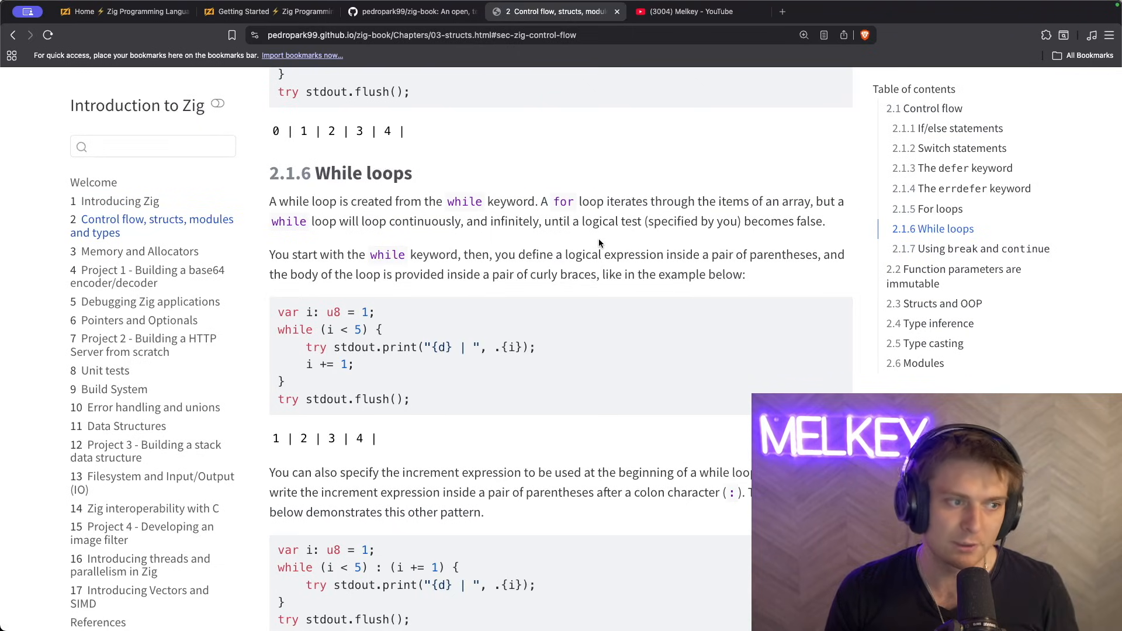
mouse_move(424, 362)
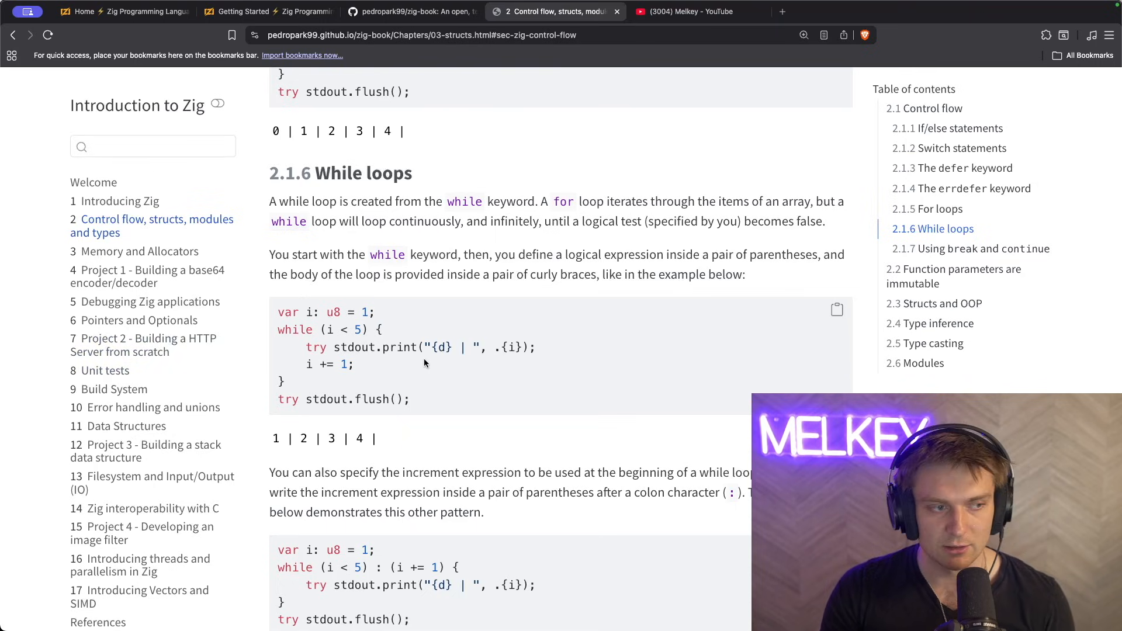
scroll(351, 273, down, 3)
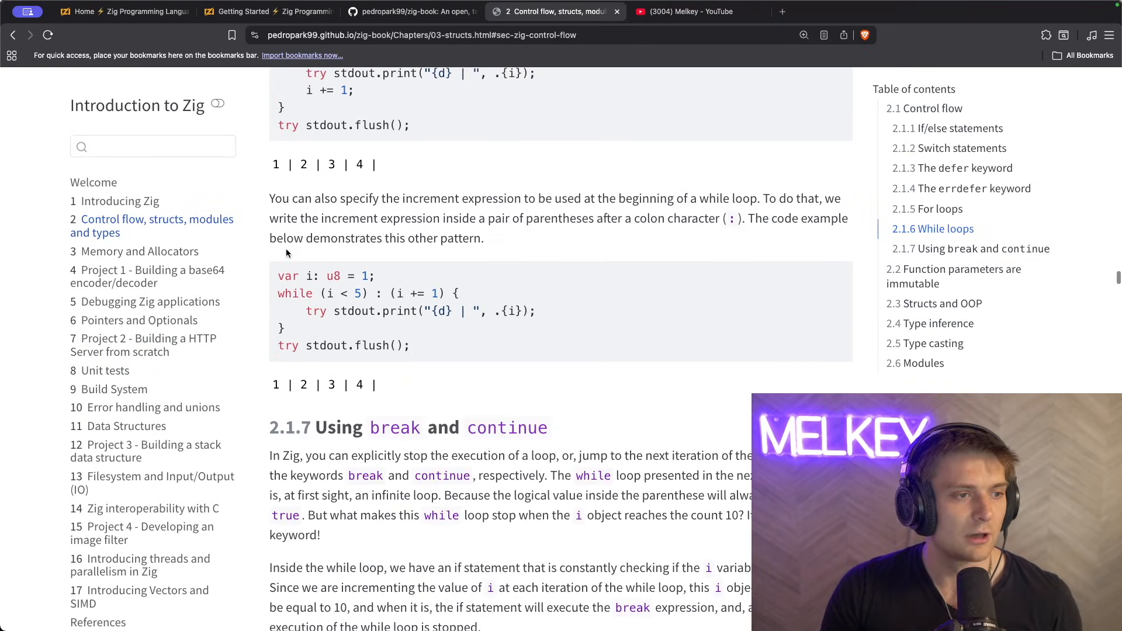
- Highlight the increment-expression paragraph, the colon, the i += 1 increment and the loop's print line
drag(269, 194, 477, 233)
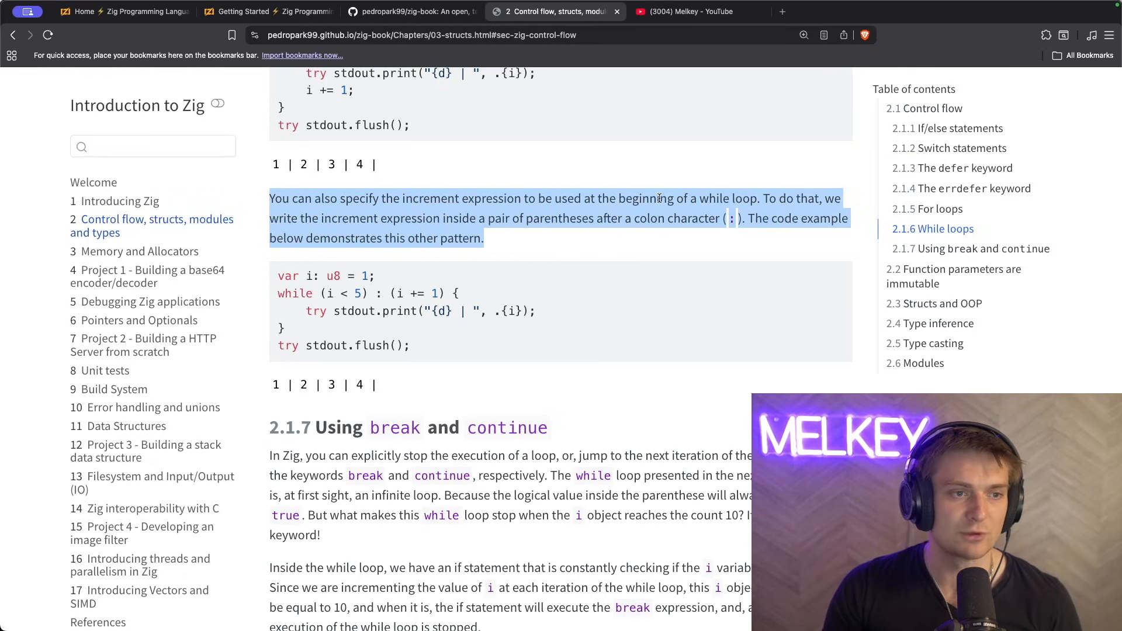
mouse_move(274, 290)
mouse_move(438, 311)
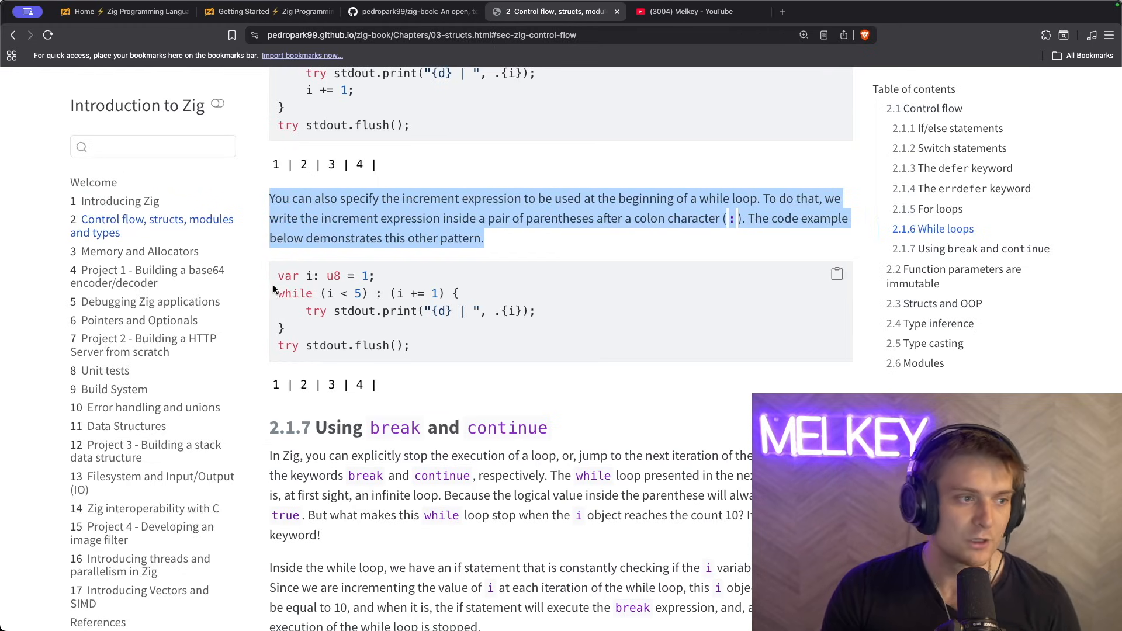
scroll(351, 176, up, 1)
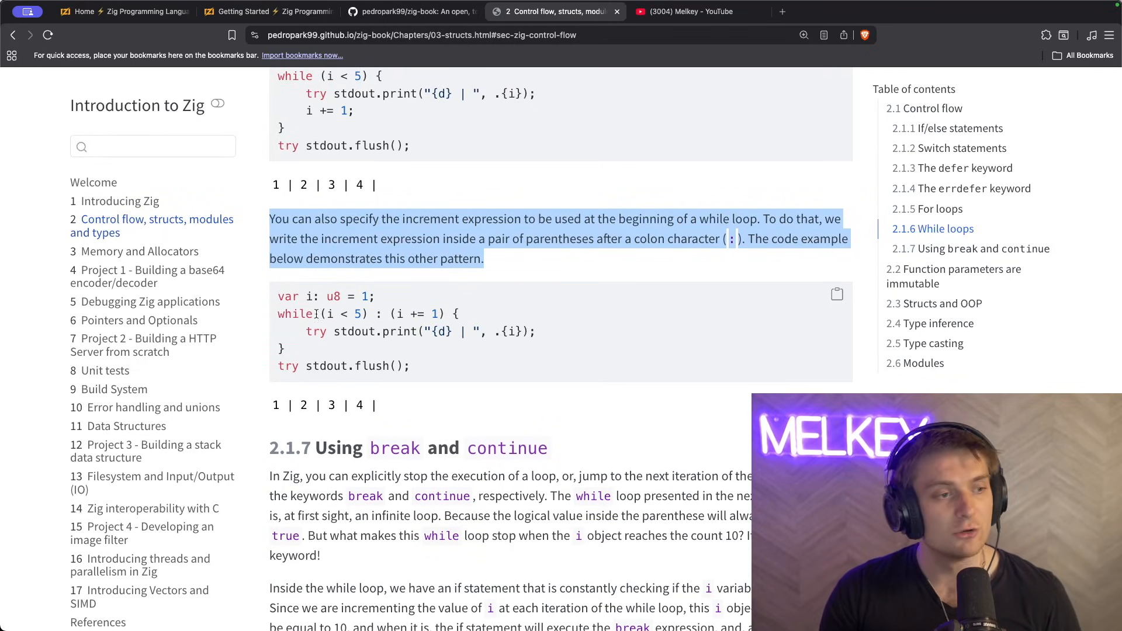
double_click(376, 314)
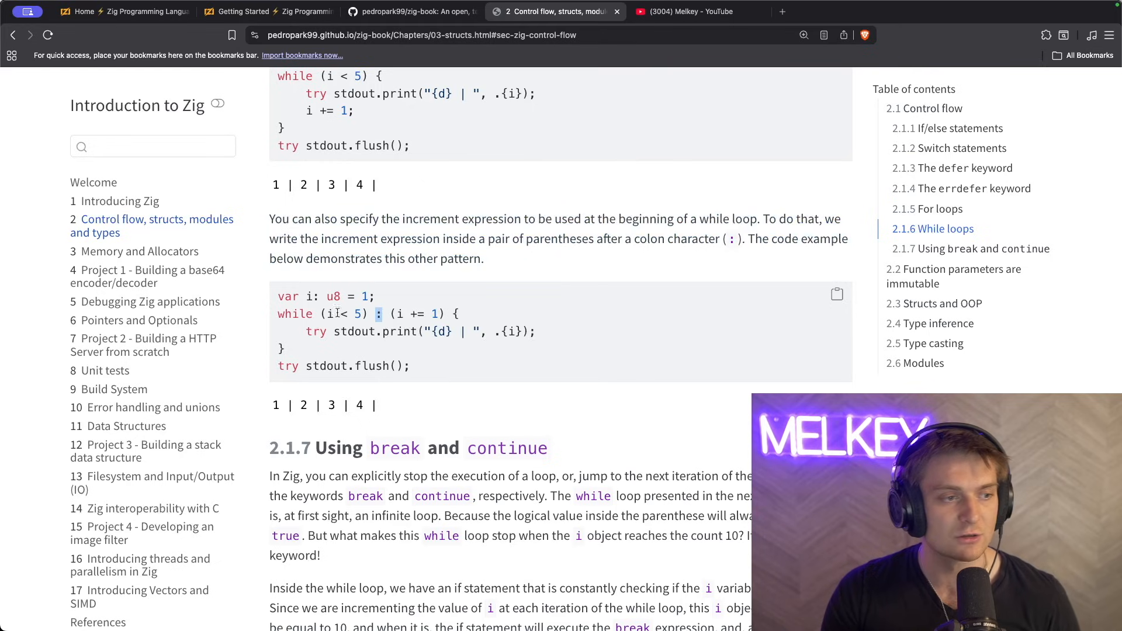
drag(391, 313, 439, 313)
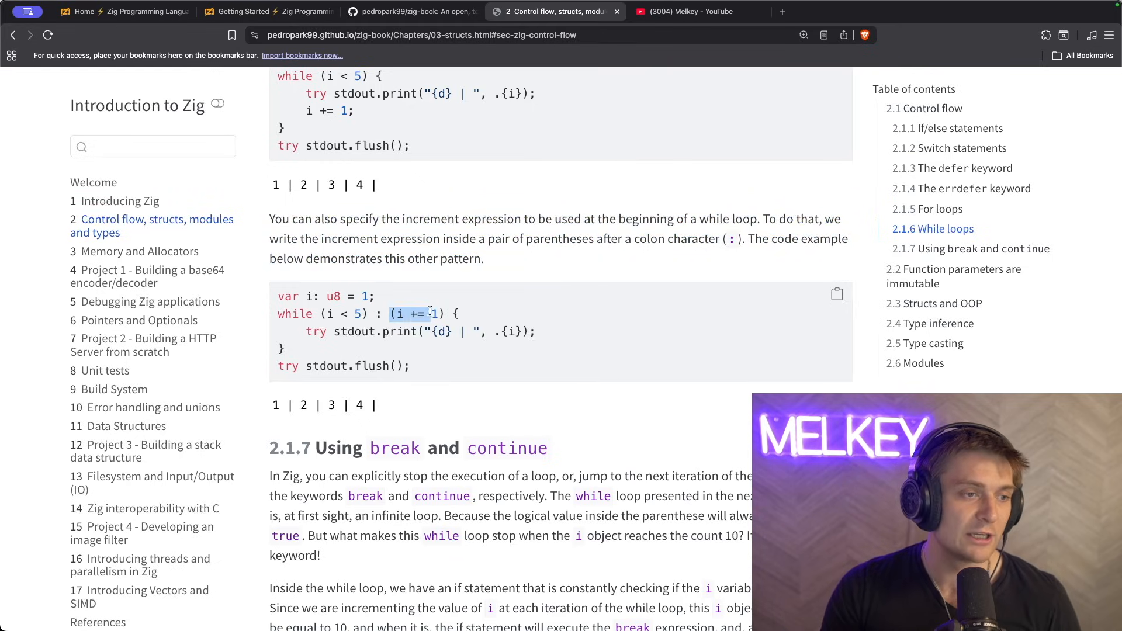
drag(305, 331, 554, 326)
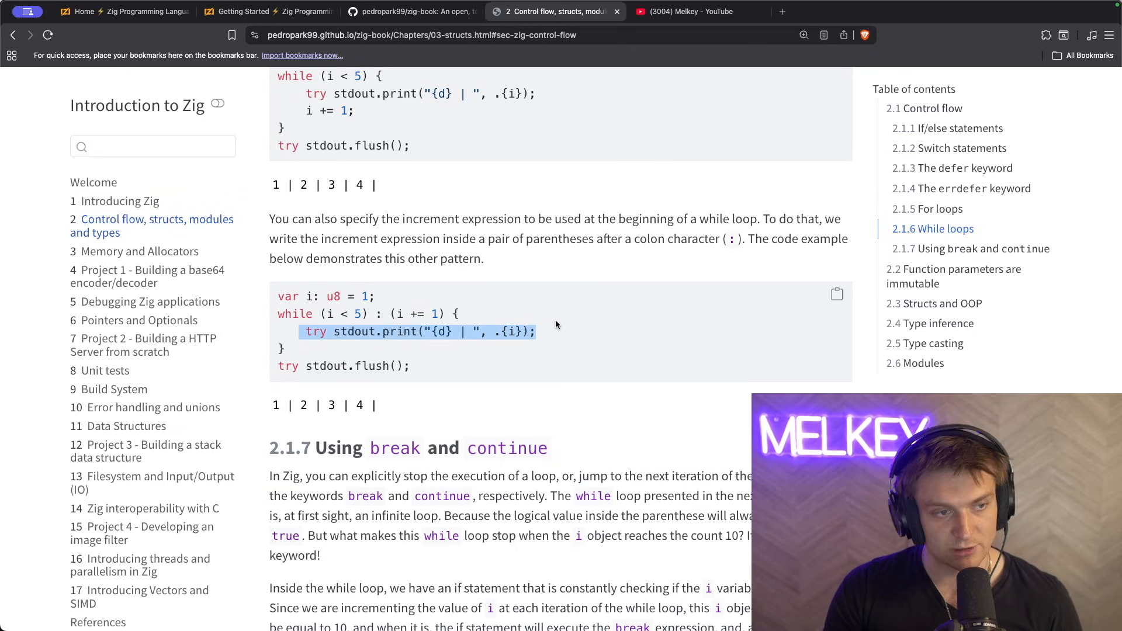
scroll(555, 319, down, 5)
scroll(532, 298, down, 3)
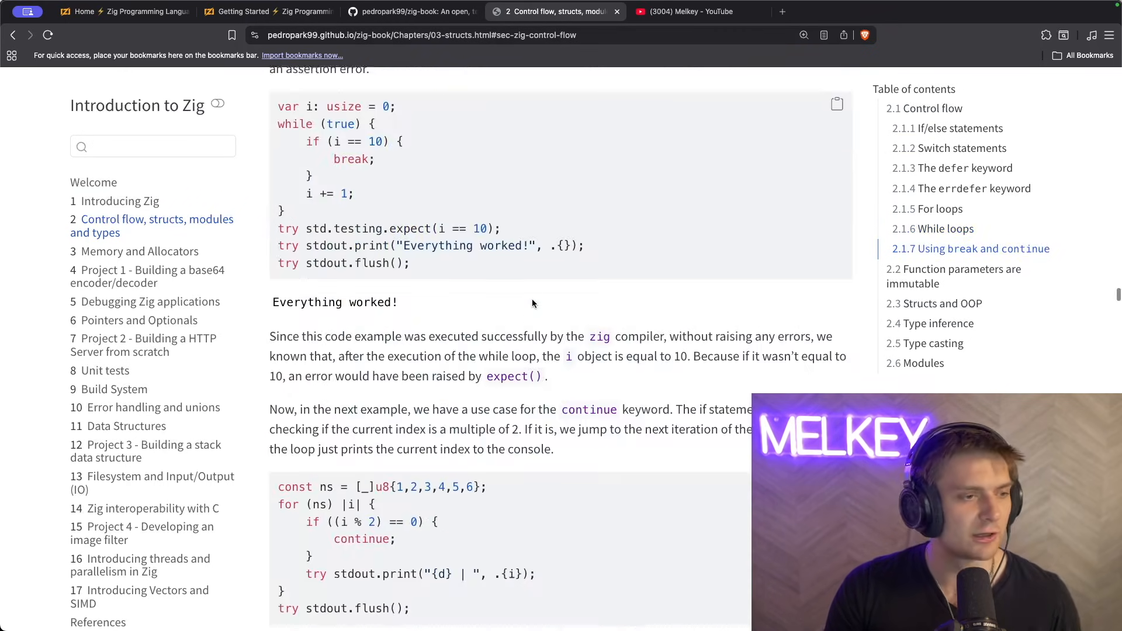
scroll(532, 299, down, 4)
scroll(533, 299, down, 1)
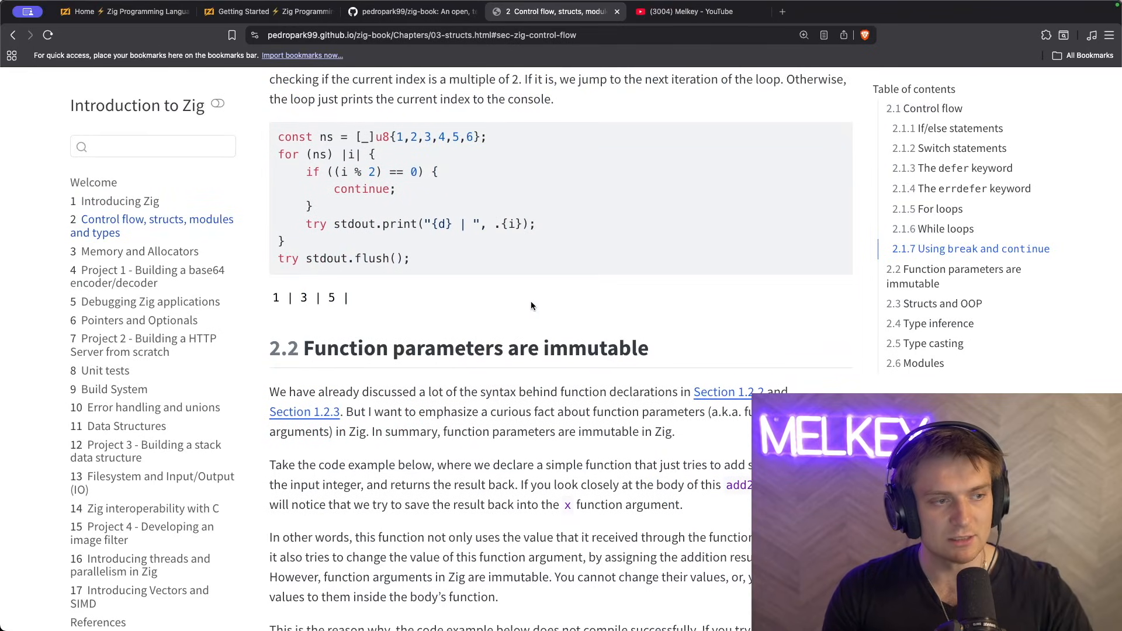
scroll(530, 300, down, 1)
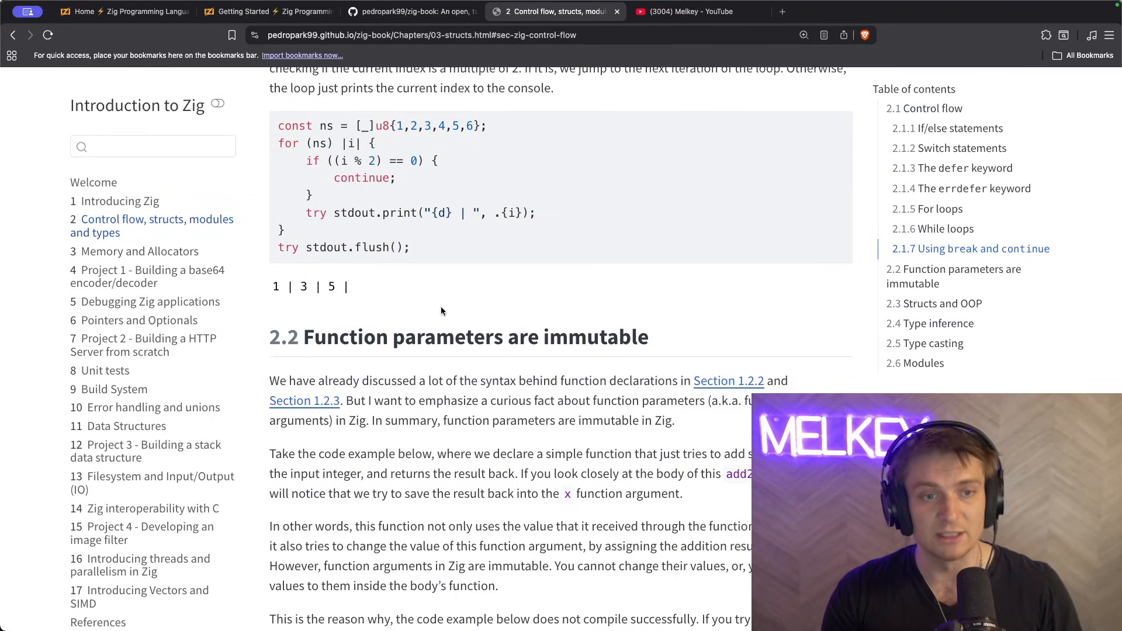
scroll(441, 307, down, 2)
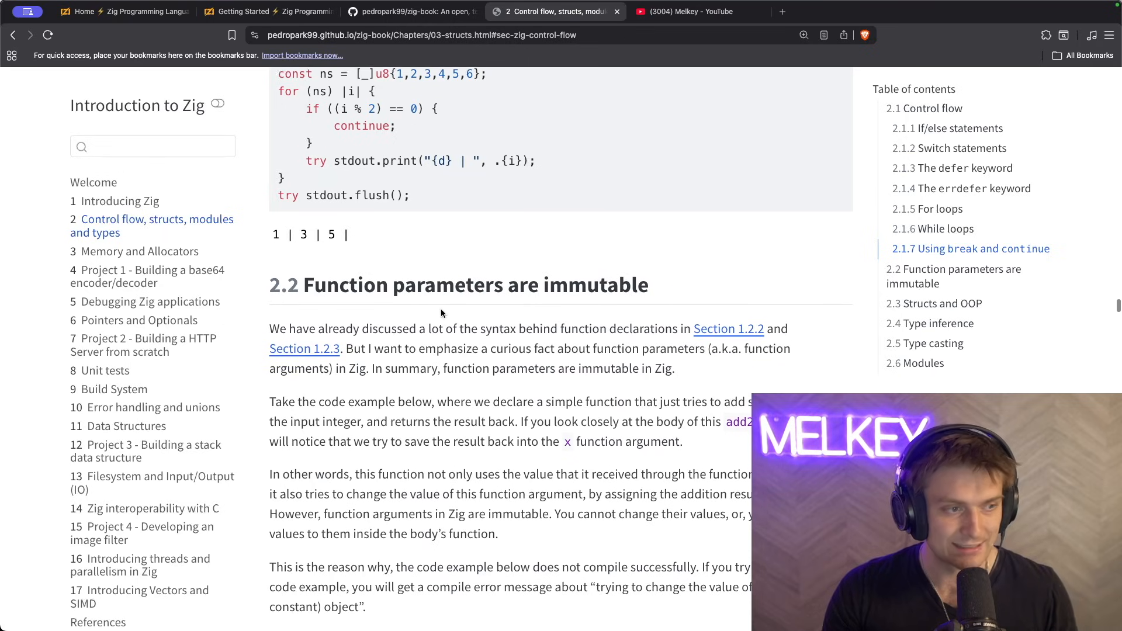
scroll(441, 311, down, 2)
scroll(441, 314, down, 8)
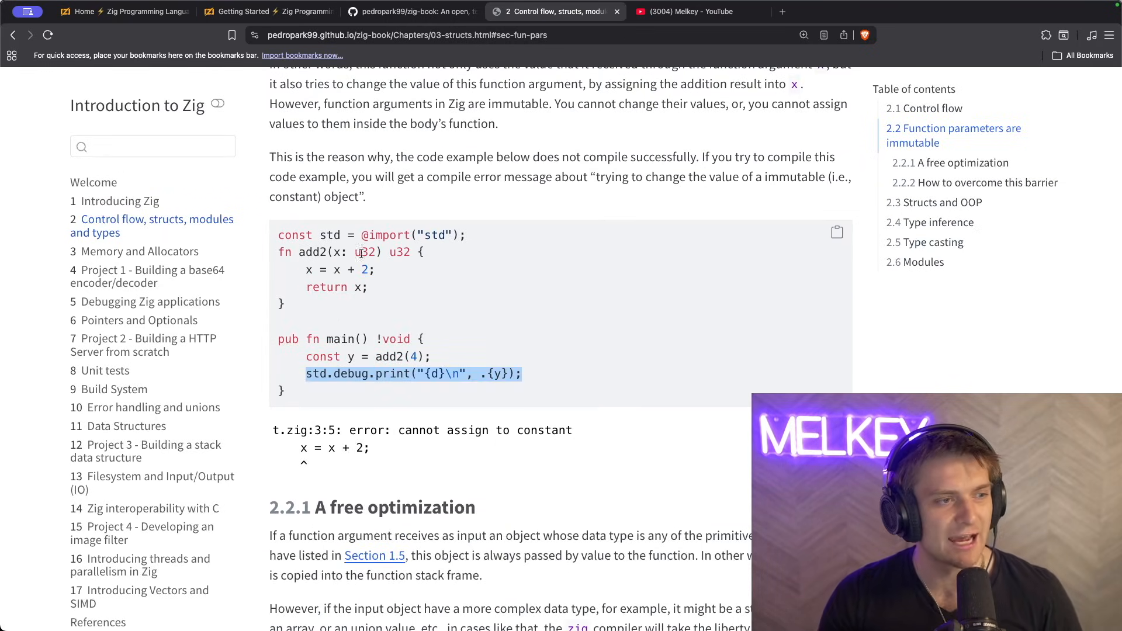
- Highlight add2's u32 return type and its 'cannot assign to constant' compile error
drag(389, 252, 411, 252)
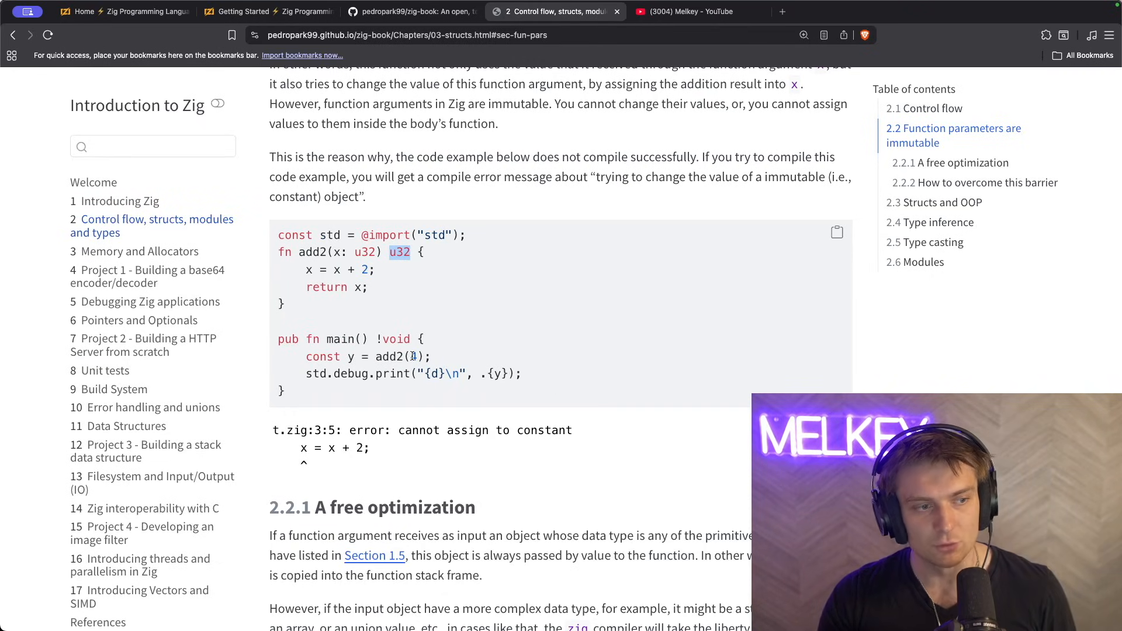
drag(349, 430, 595, 428)
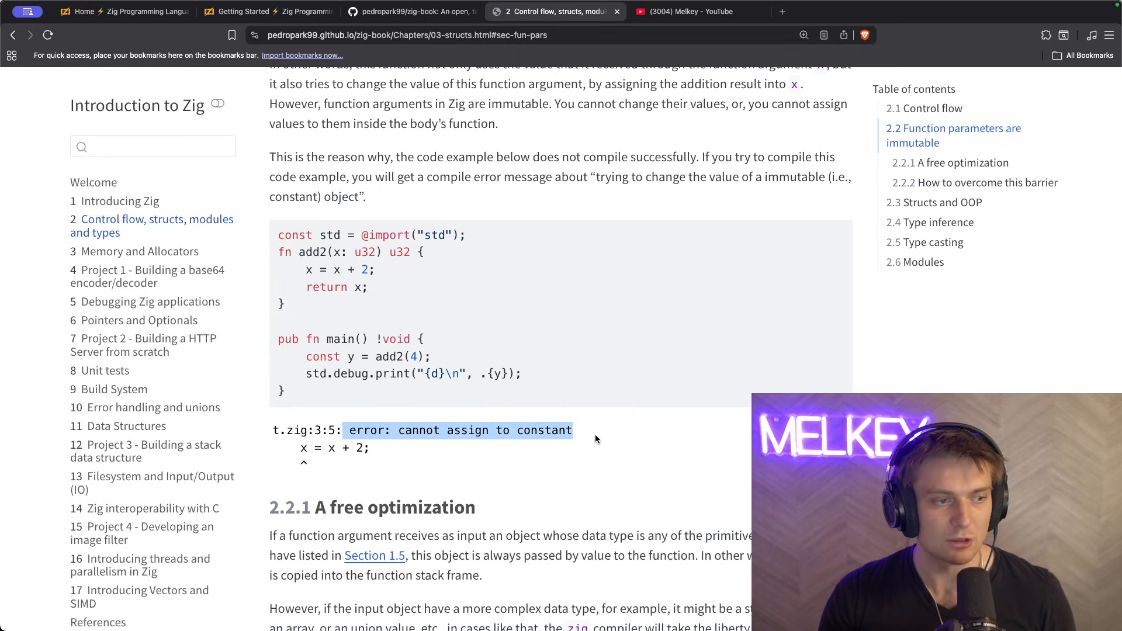
scroll(412, 188, up, 1)
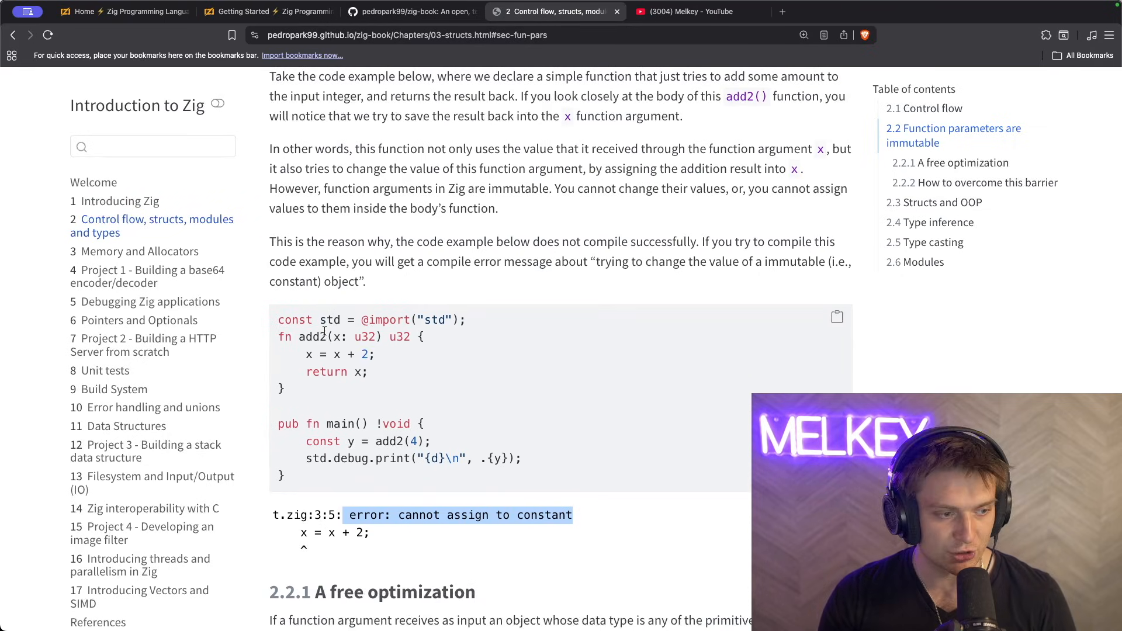
scroll(324, 331, down, 3)
scroll(482, 298, down, 2)
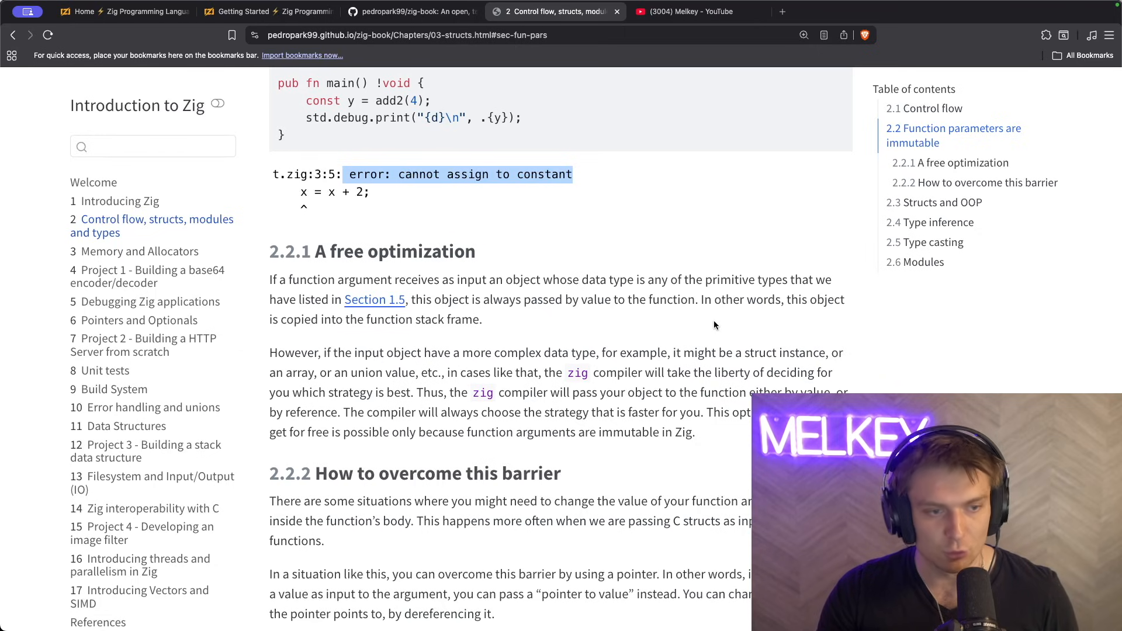
scroll(715, 322, down, 4)
scroll(714, 319, down, 2)
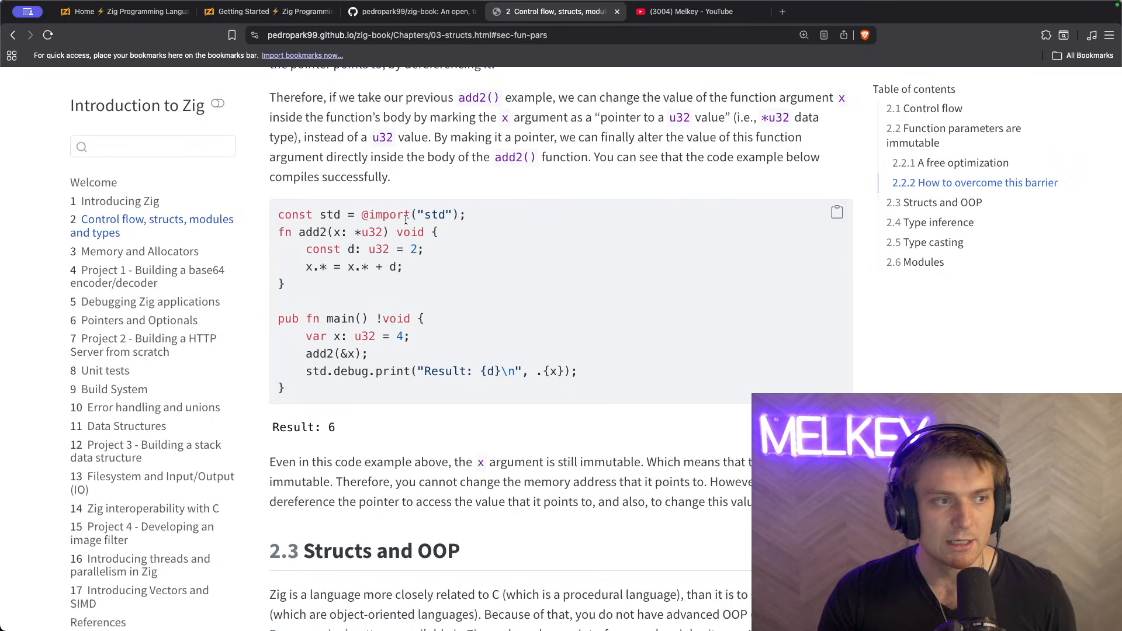
- Highlight the *u32 pointer star, the d = 2 assignment and the dereferenced addition line in add2
drag(353, 232, 360, 232)
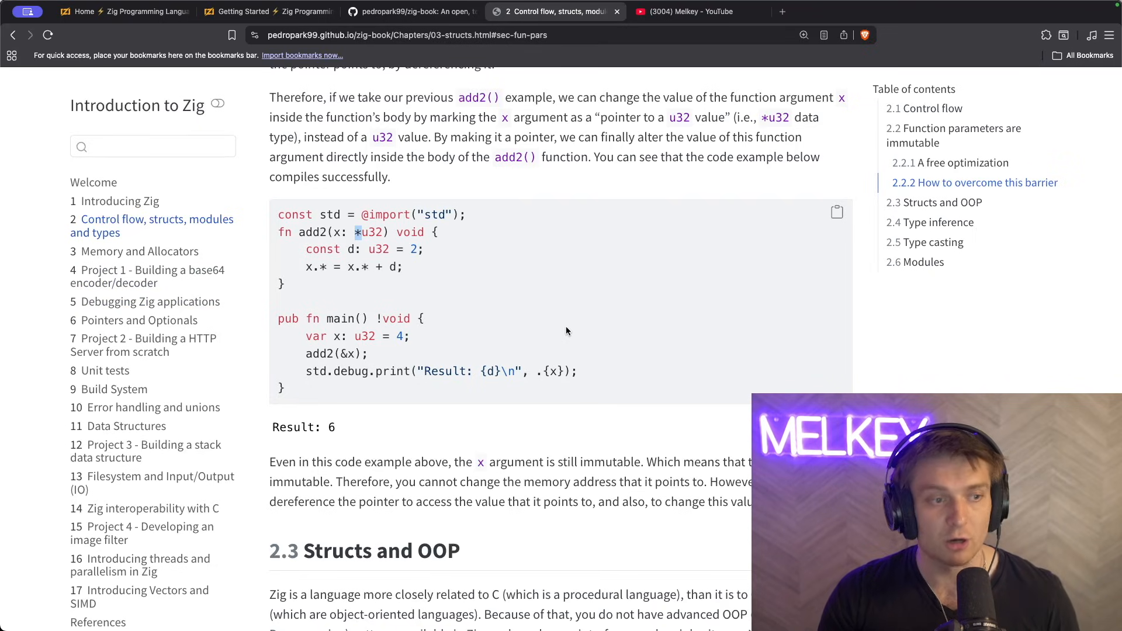
scroll(392, 259, up, 1)
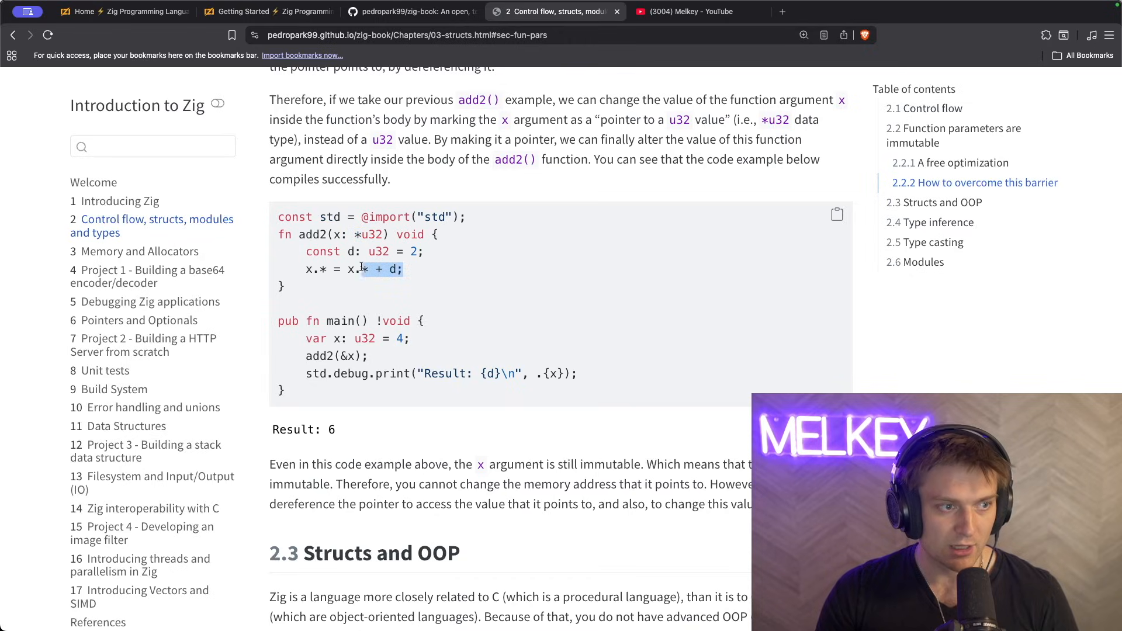
drag(404, 269, 302, 269)
click(319, 247)
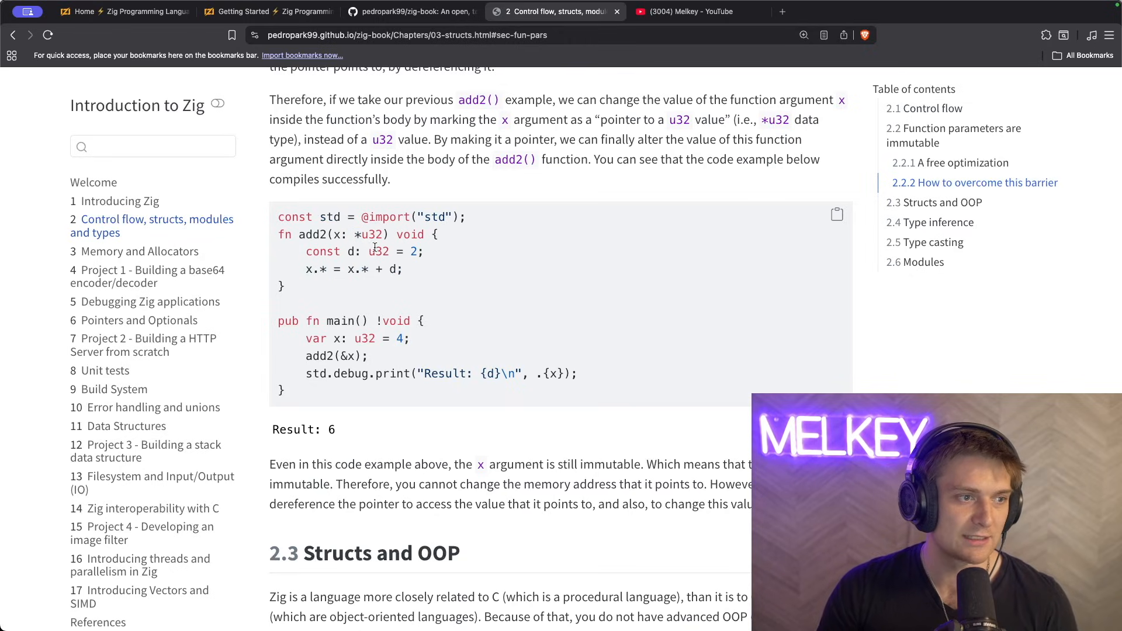
drag(393, 251, 412, 252)
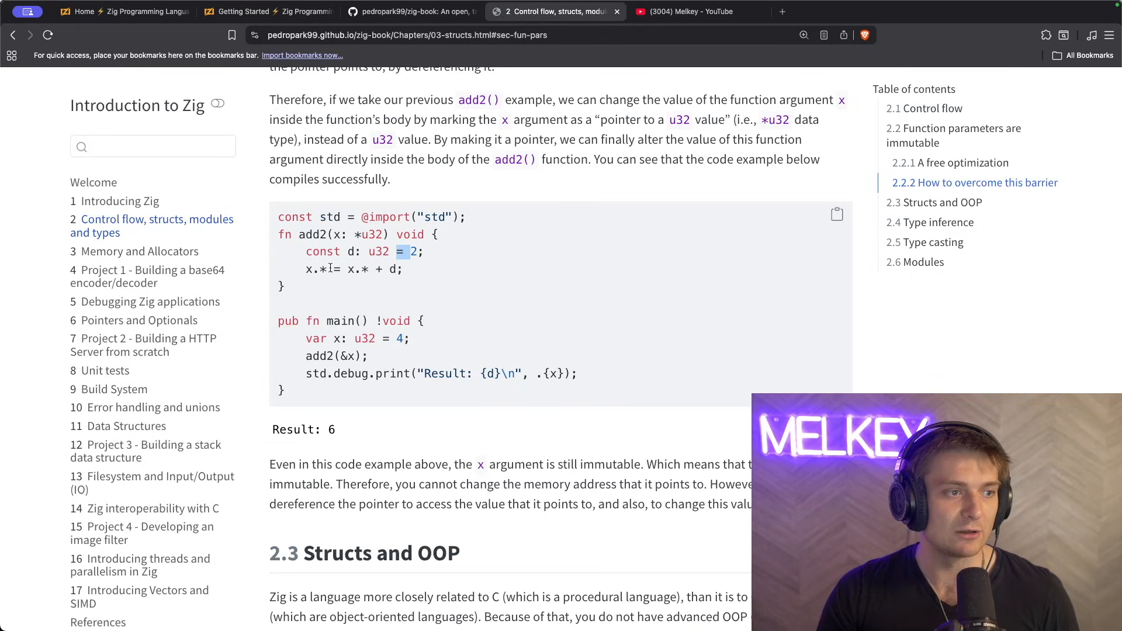
drag(304, 269, 413, 272)
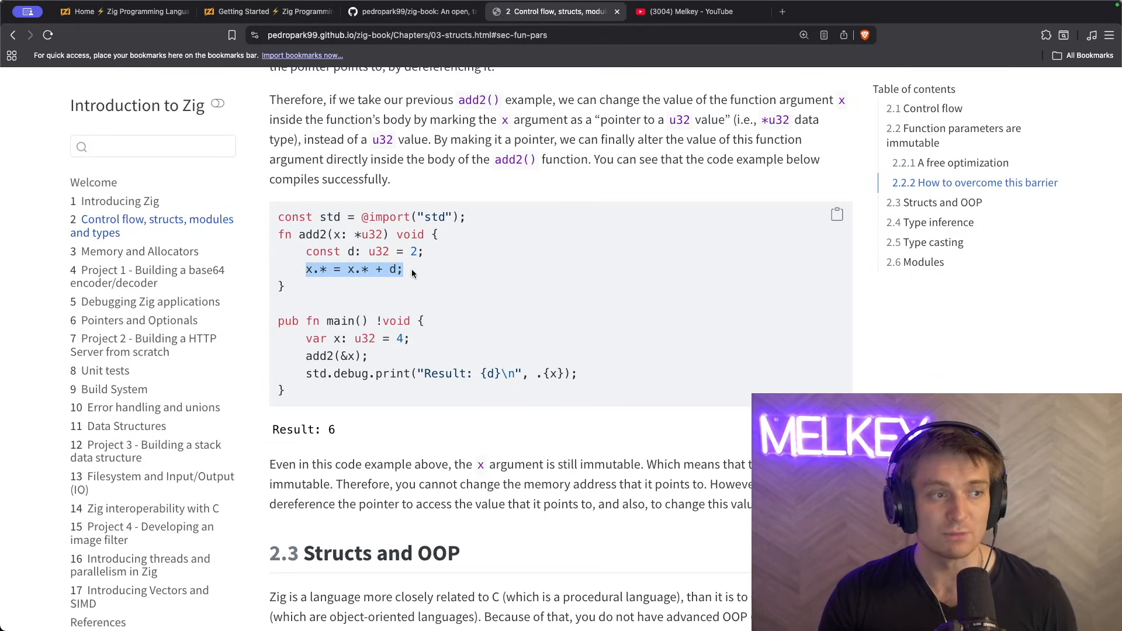
- Highlight x's starting value 4, the &x argument, and the immutability and memory-address explanation
double_click(398, 338)
scroll(341, 329, down, 1)
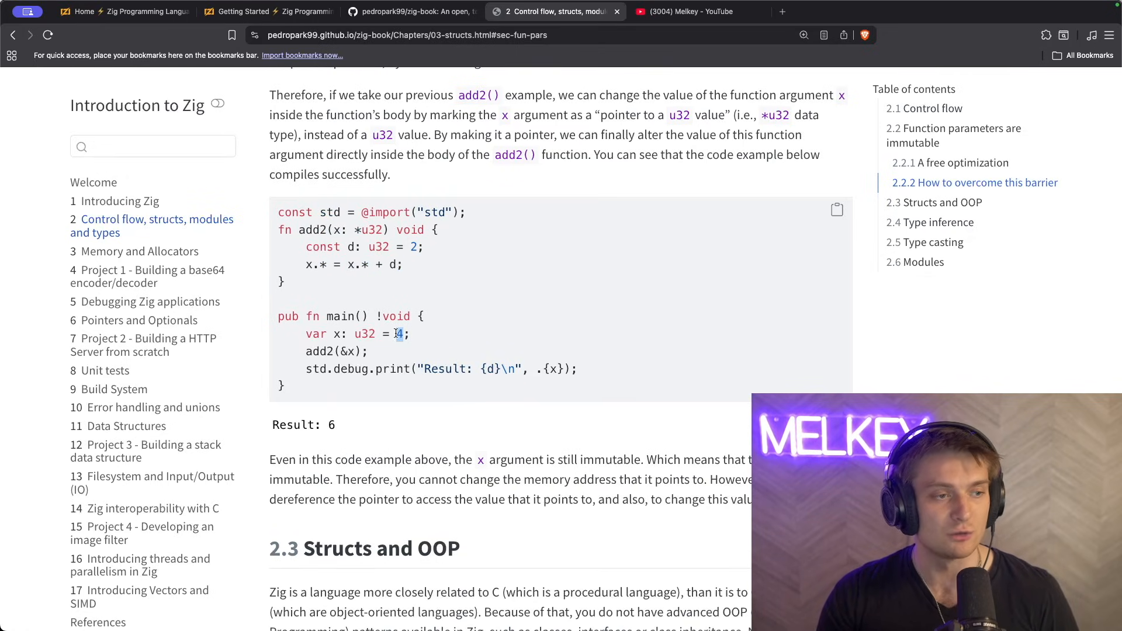
click(334, 354)
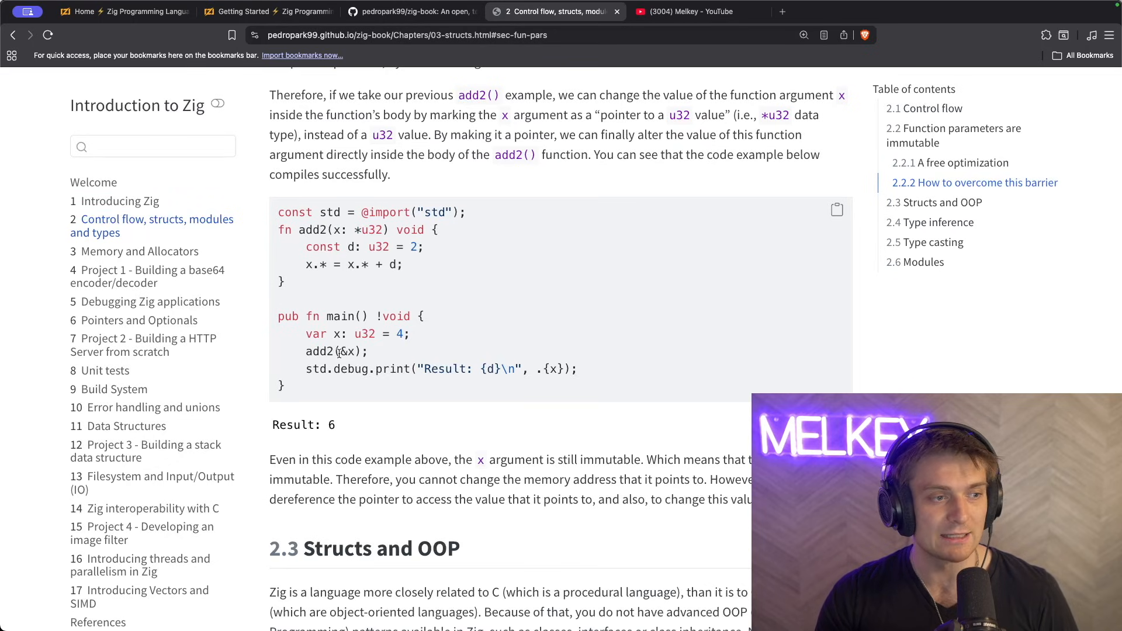
drag(339, 350, 353, 350)
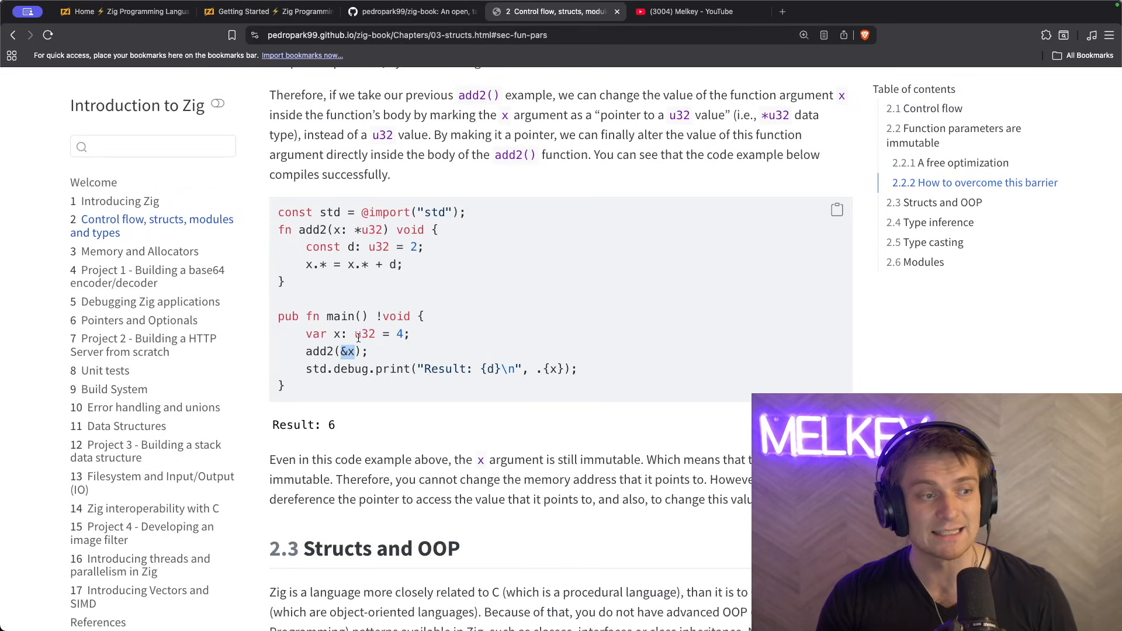
click(348, 350)
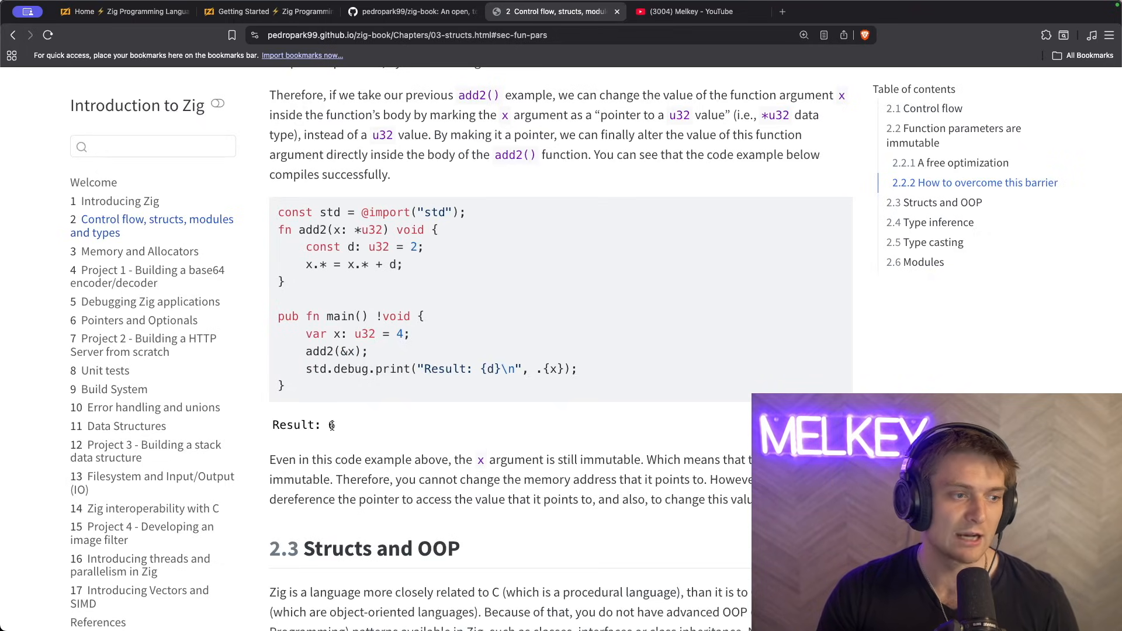
scroll(368, 401, down, 5)
scroll(367, 401, down, 5)
drag(269, 177, 493, 186)
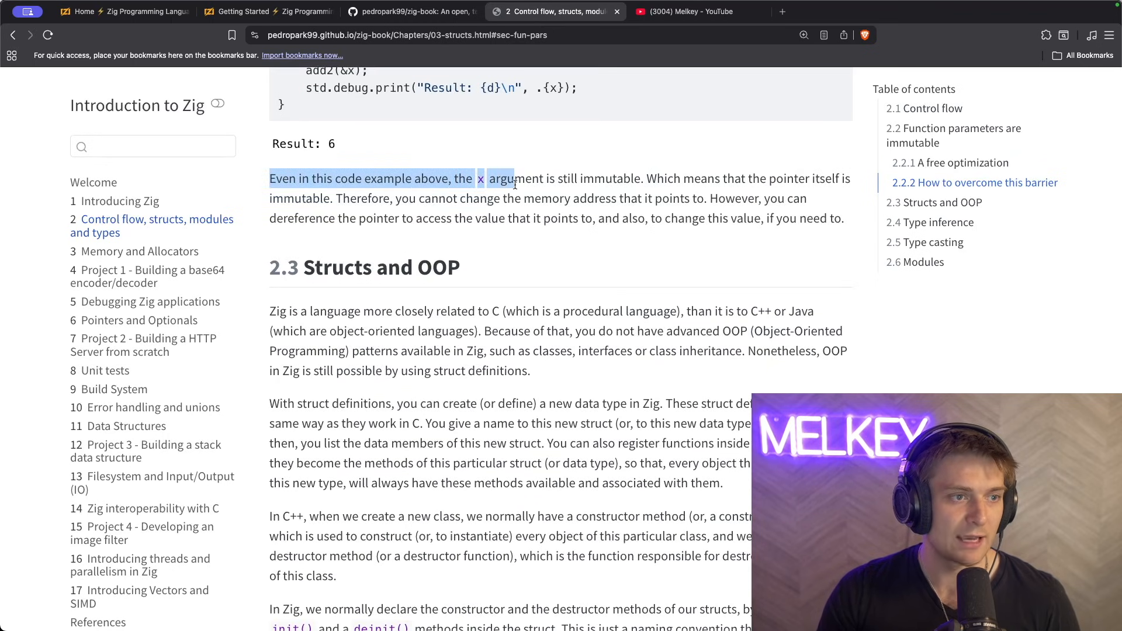
mouse_move(500, 183)
mouse_down()
mouse_move(699, 176)
mouse_move(272, 195)
mouse_up()
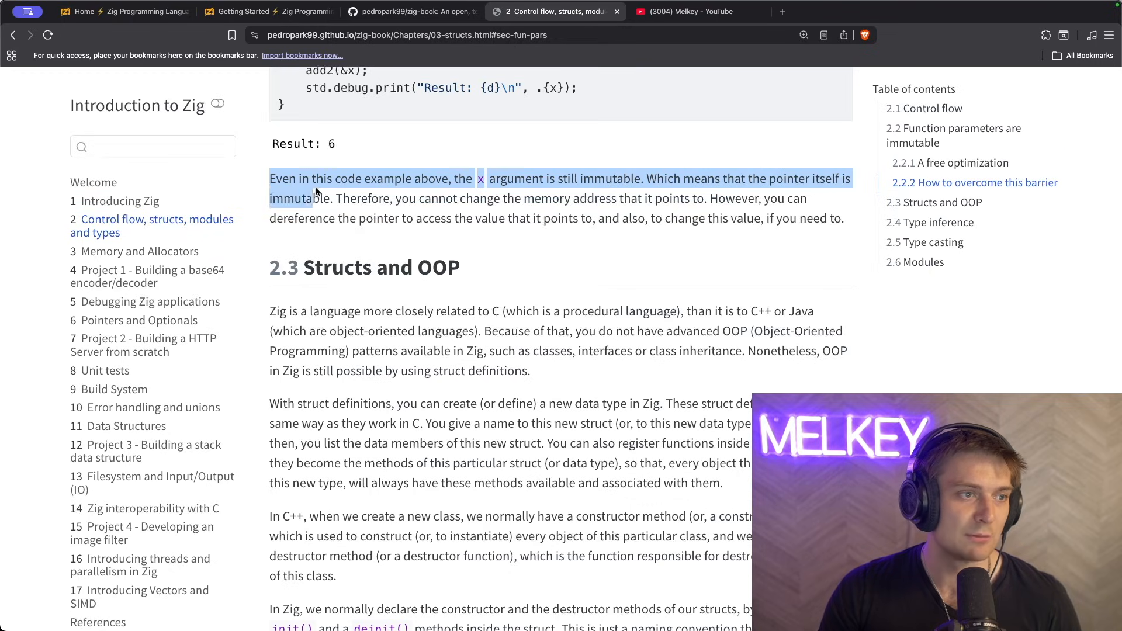
mouse_move(272, 194)
mouse_down()
mouse_move(589, 200)
mouse_move(332, 219)
mouse_move(603, 227)
mouse_up()
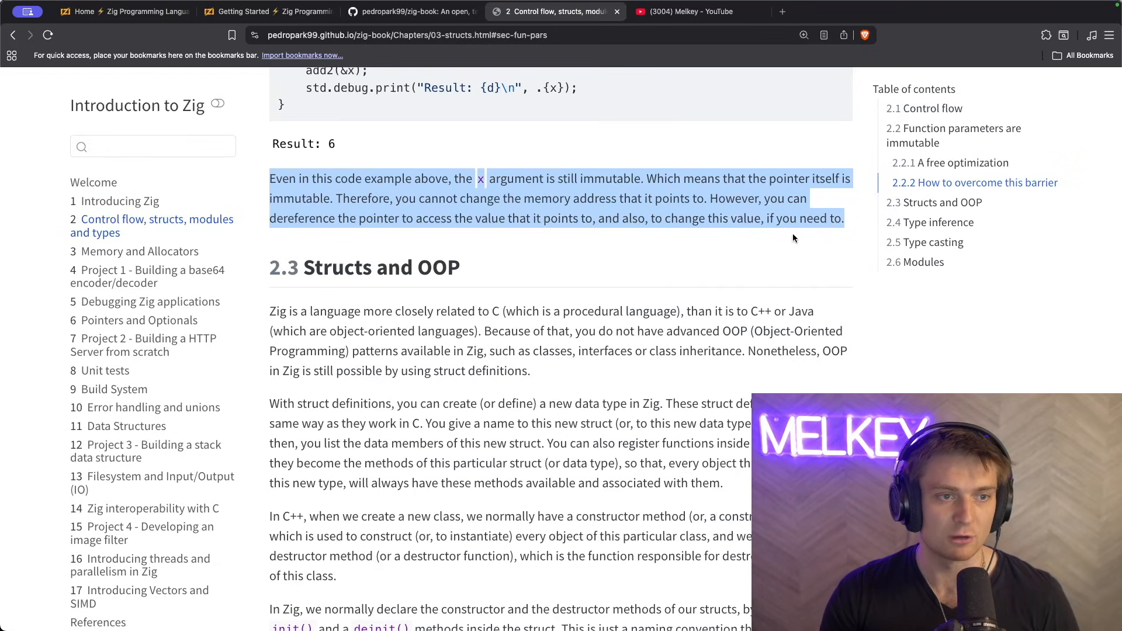
scroll(822, 232, down, 2)
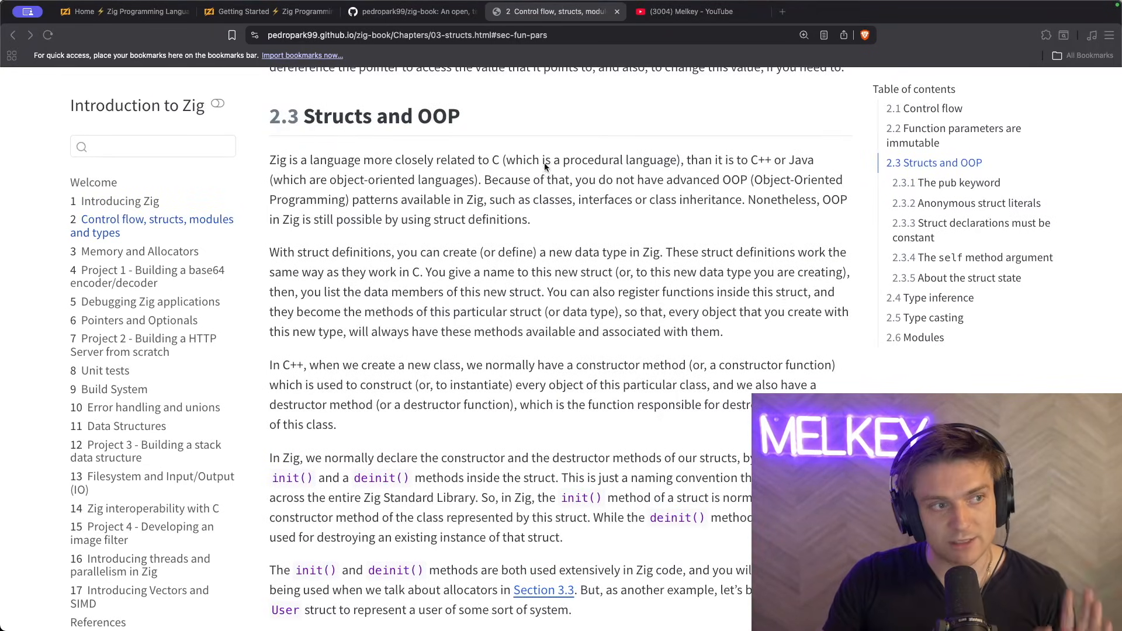
triple_click(329, 123)
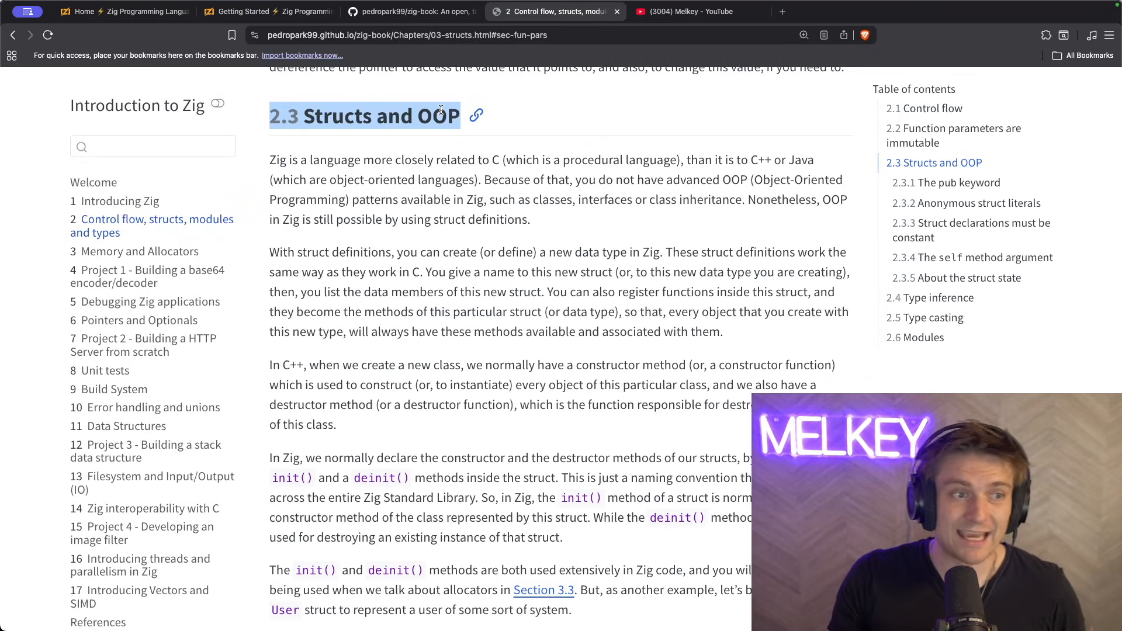
drag(530, 221, 270, 158)
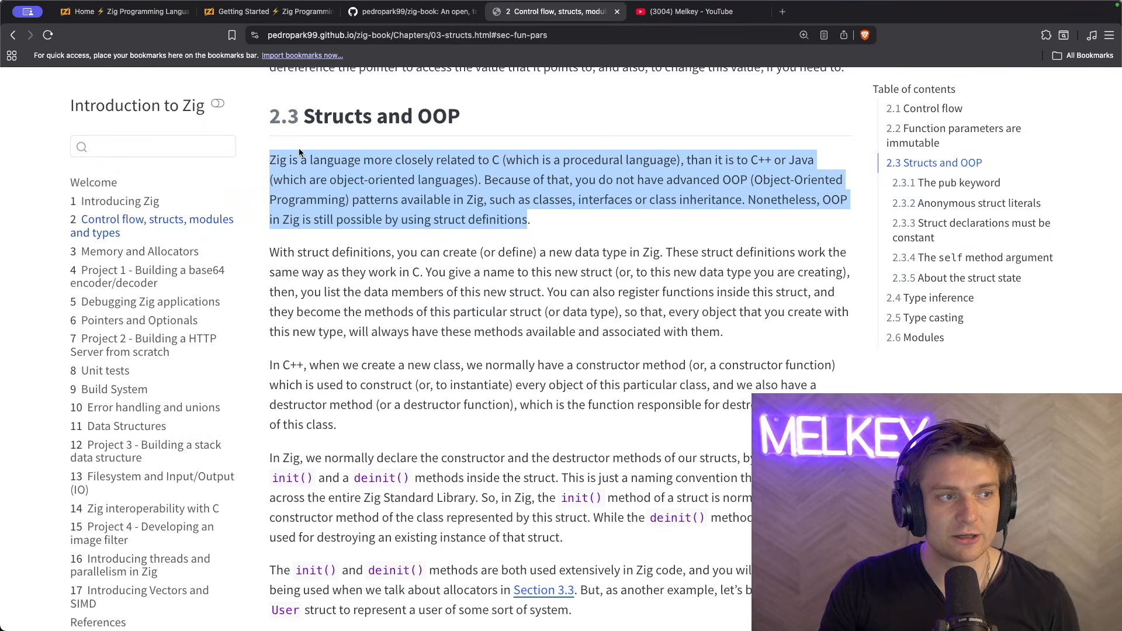